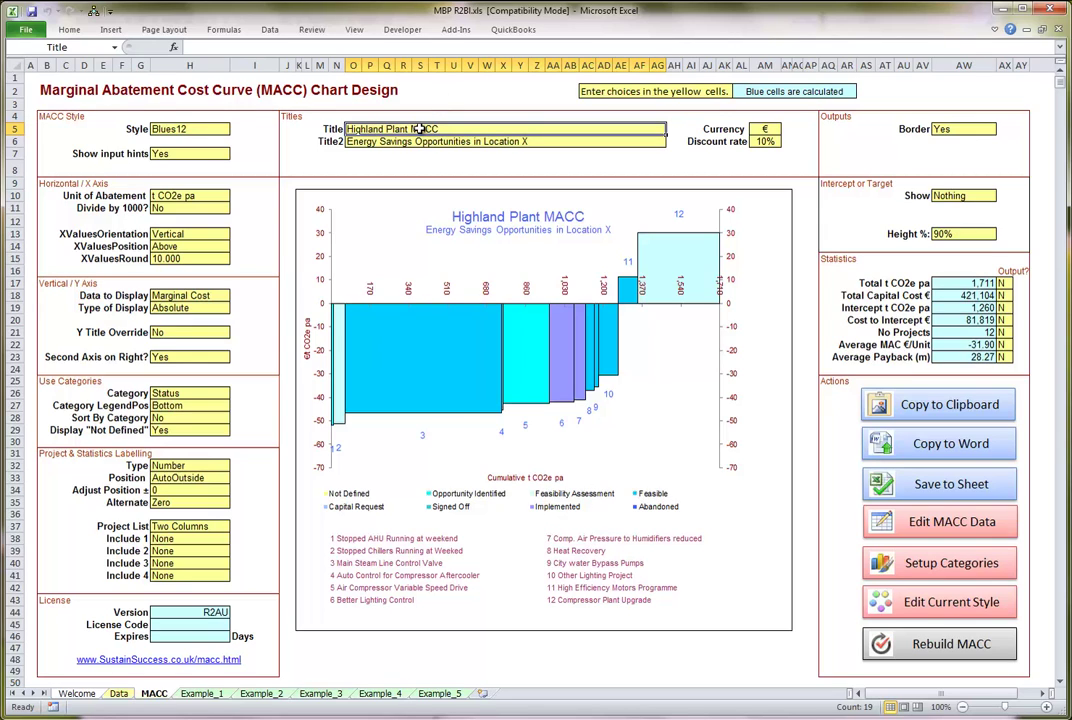
Step: Change the chart's main title to the author's first name in possessive form followed by "New MACC"
{"action": "type", "text": "Niall's"}
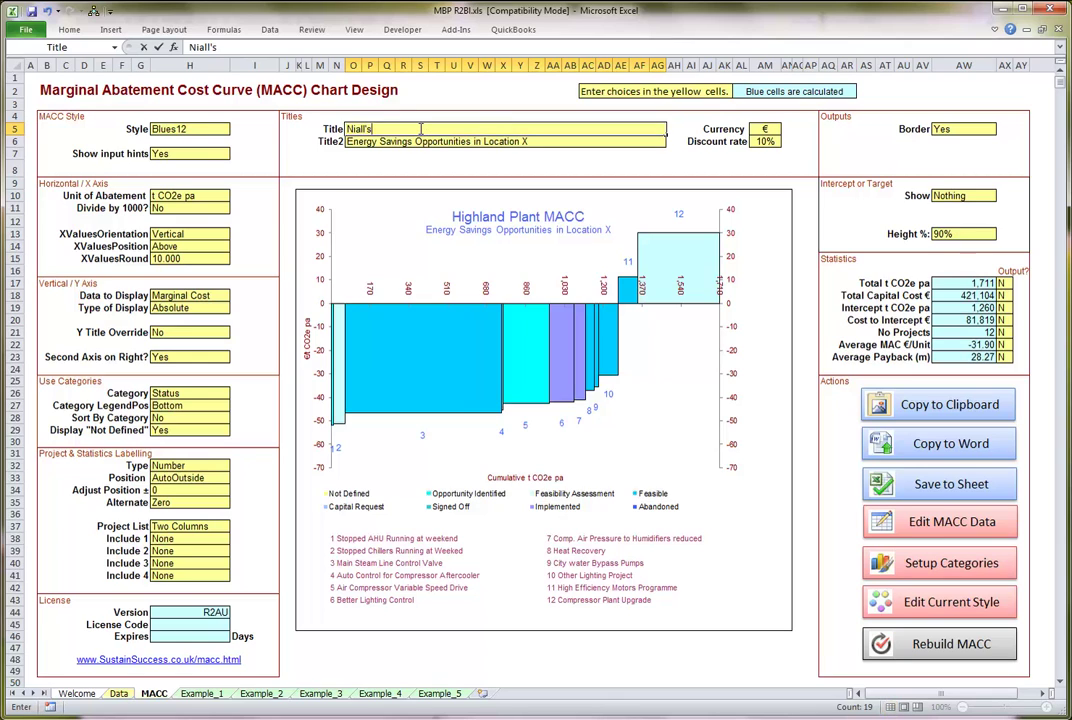
{"action": "type", "text": " New MACC"}
{"action": "key", "text": "Return"}
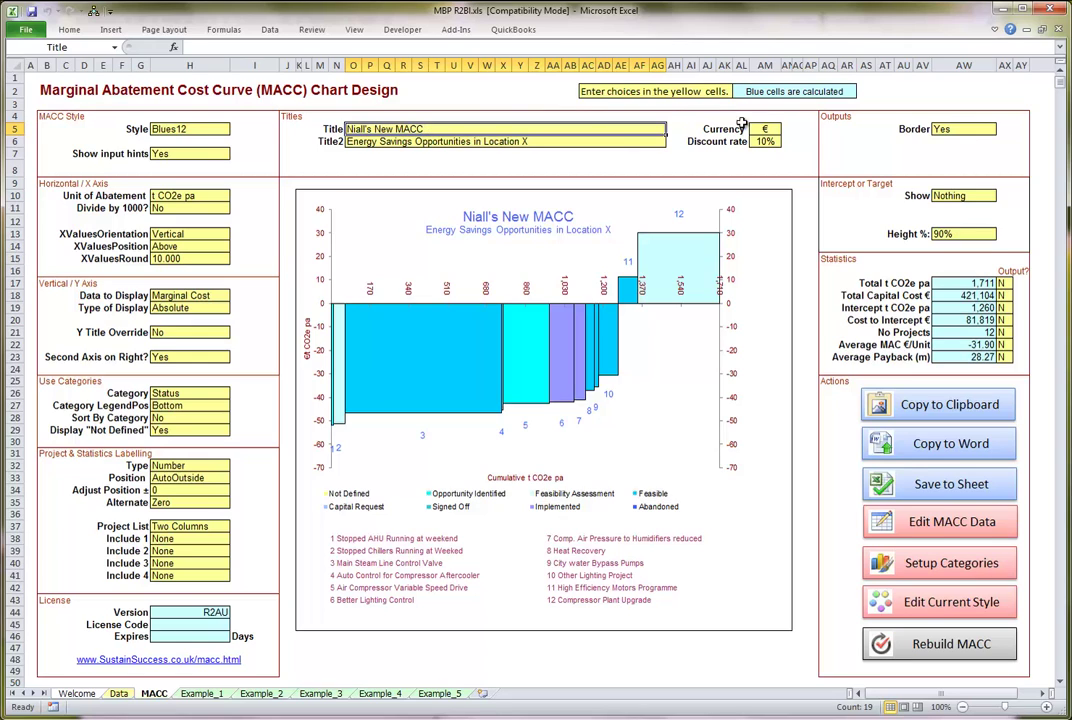
{"action": "key", "text": "Tab"}
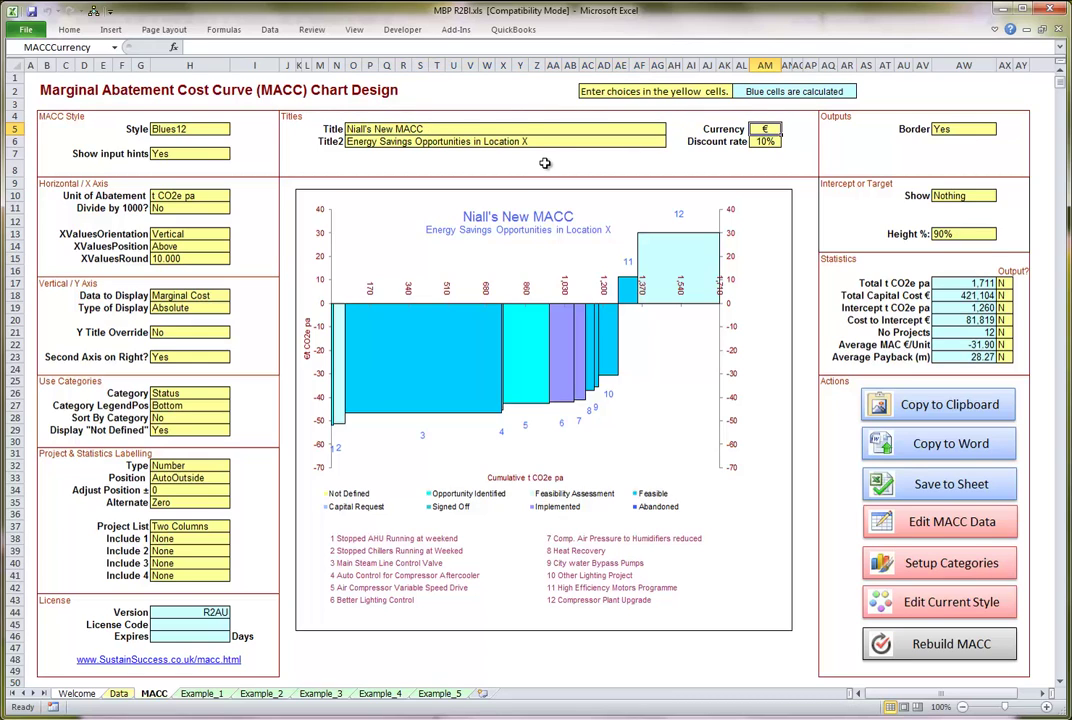
Step: Check the pop-up hint for the unit of abatement and turn off the input hints by setting them to No
{"action": "left_click", "coordinate": [204, 153]}
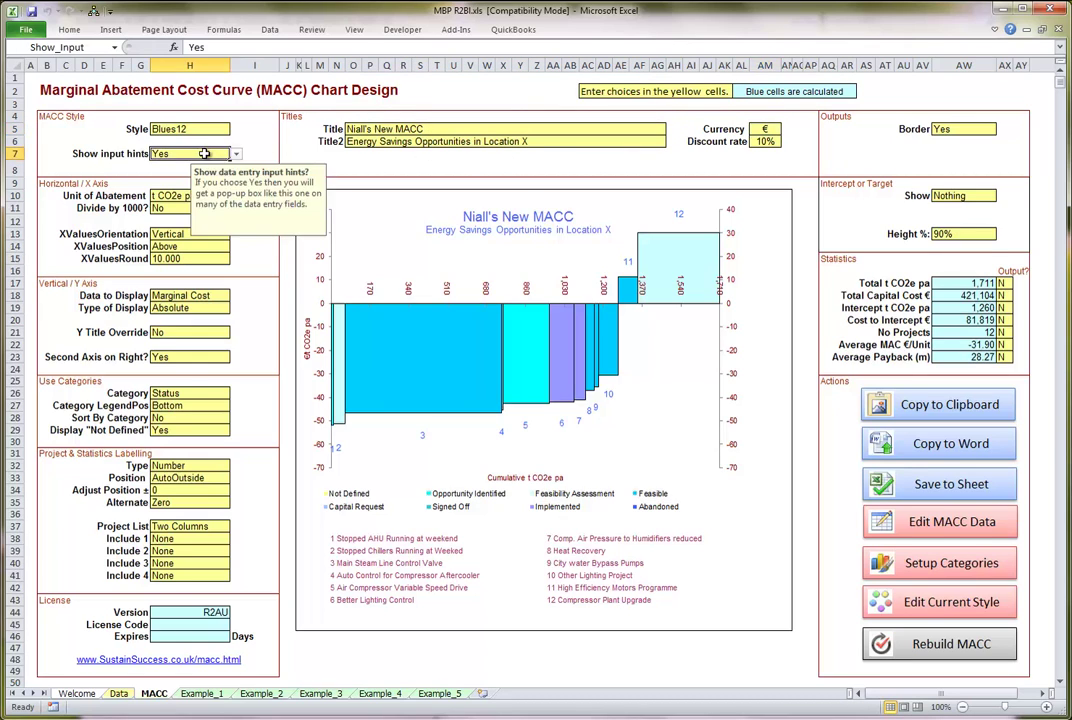
{"action": "left_click", "coordinate": [165, 195]}
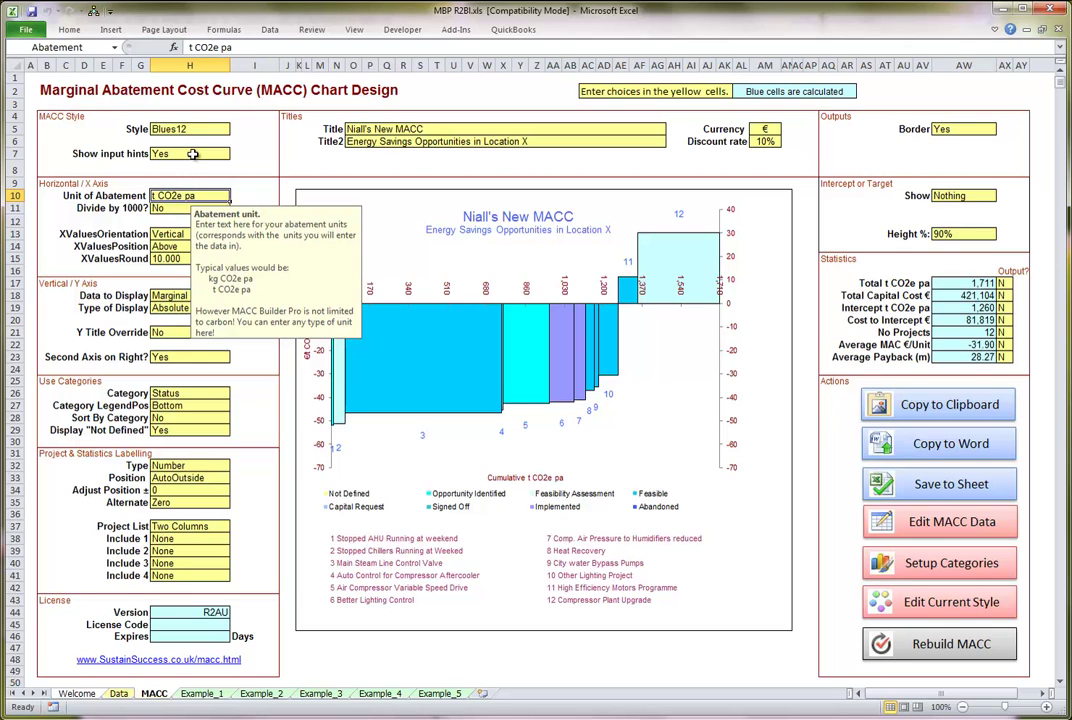
{"action": "left_click", "coordinate": [229, 154]}
{"action": "left_click", "coordinate": [236, 155]}
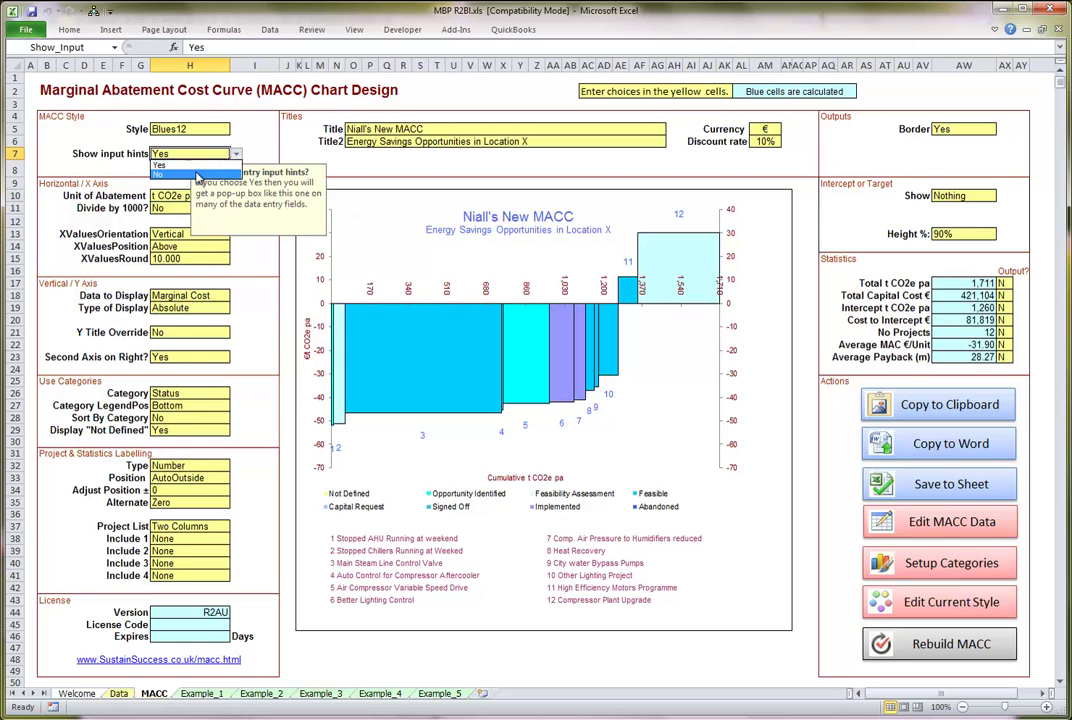
{"action": "left_click", "coordinate": [198, 176]}
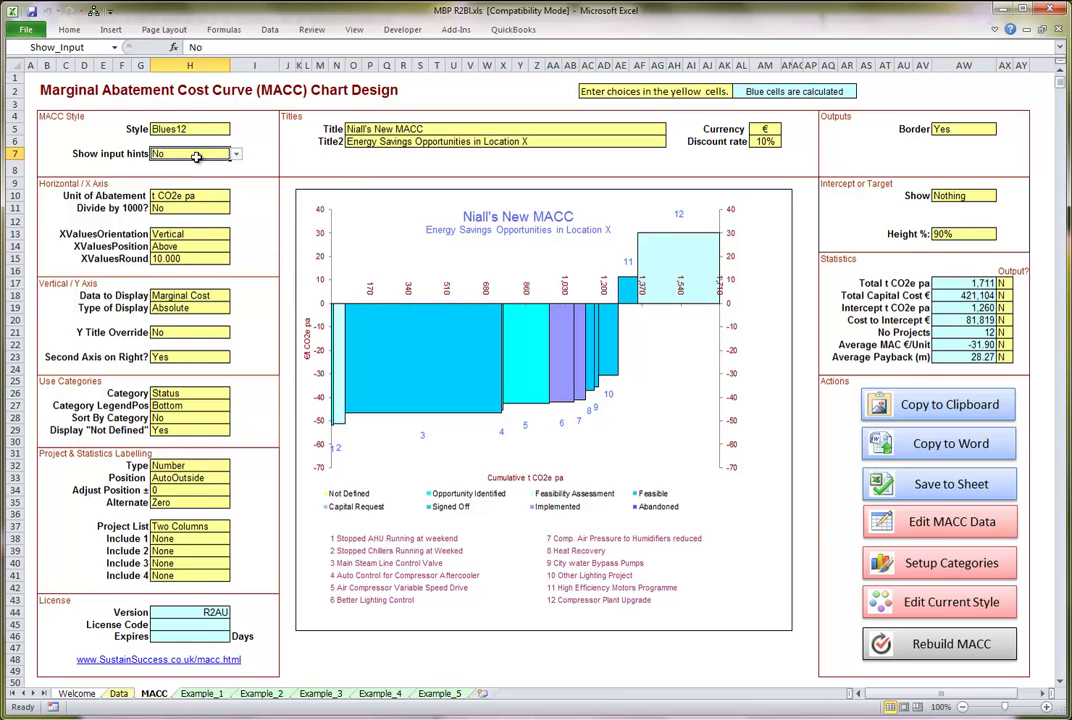
Step: Set the rounding of the X-axis values to 100
{"action": "left_click", "coordinate": [227, 197]}
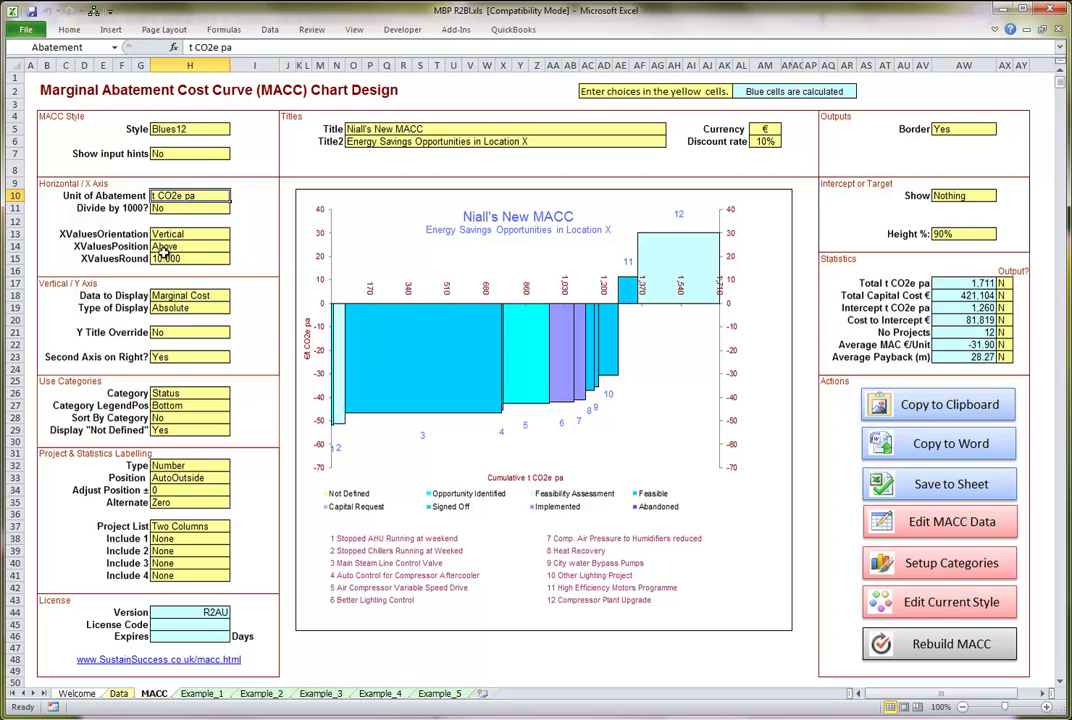
{"action": "left_click", "coordinate": [220, 258]}
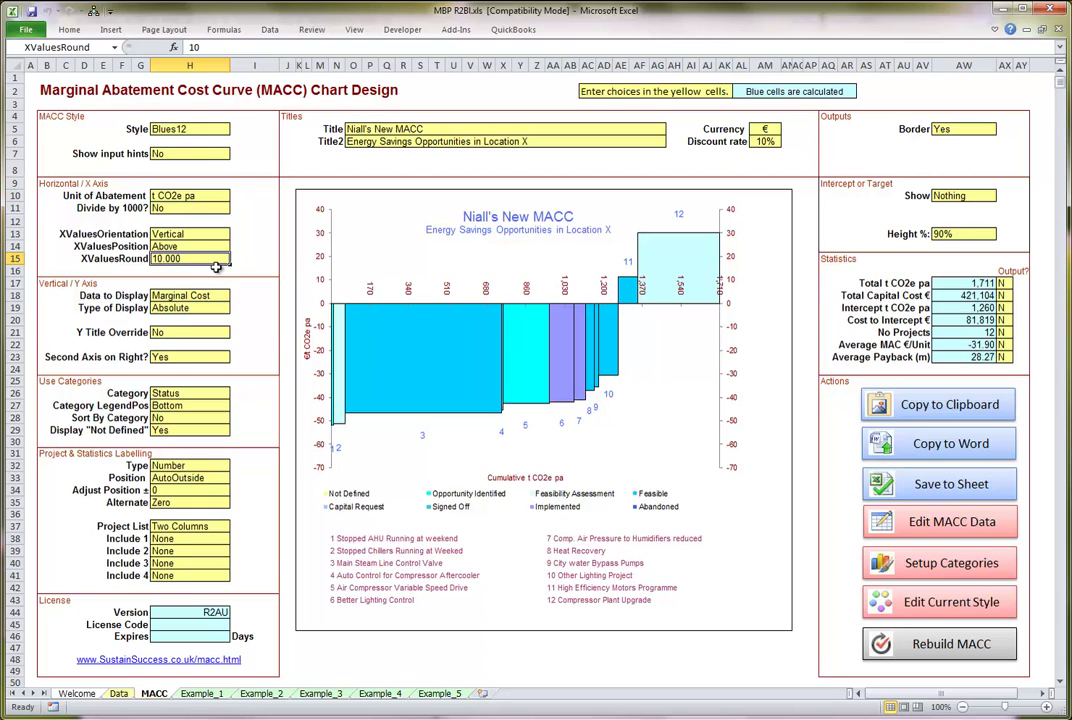
{"action": "type", "text": "1"}
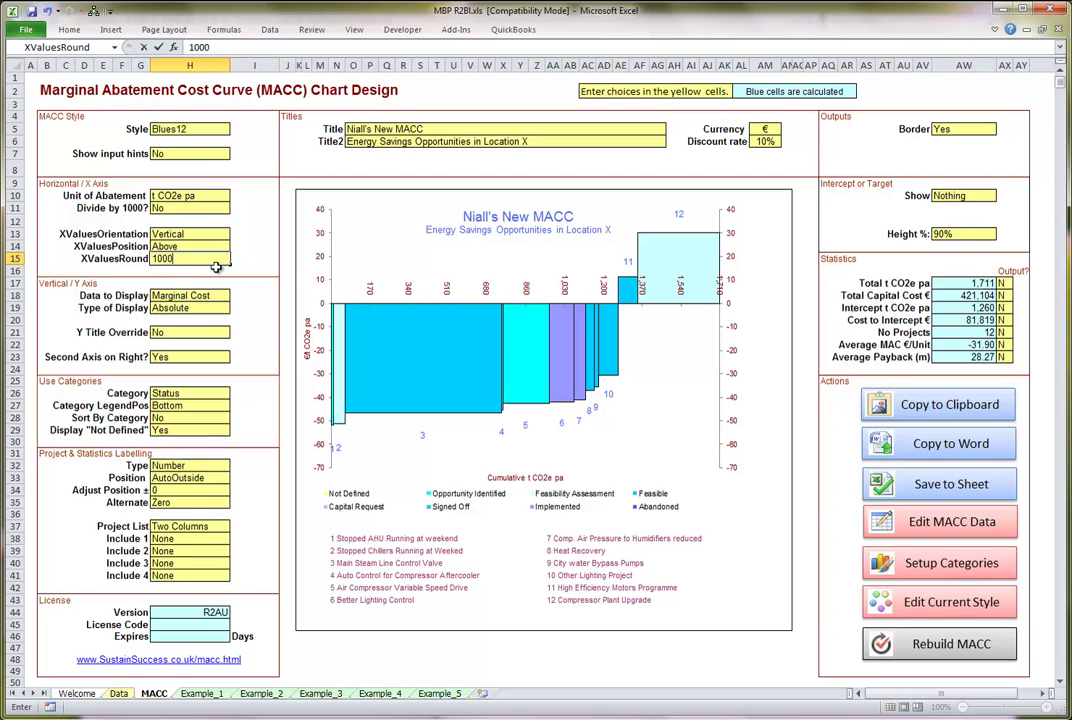
{"action": "key", "text": "BackSpace"}
{"action": "key", "text": "Return"}
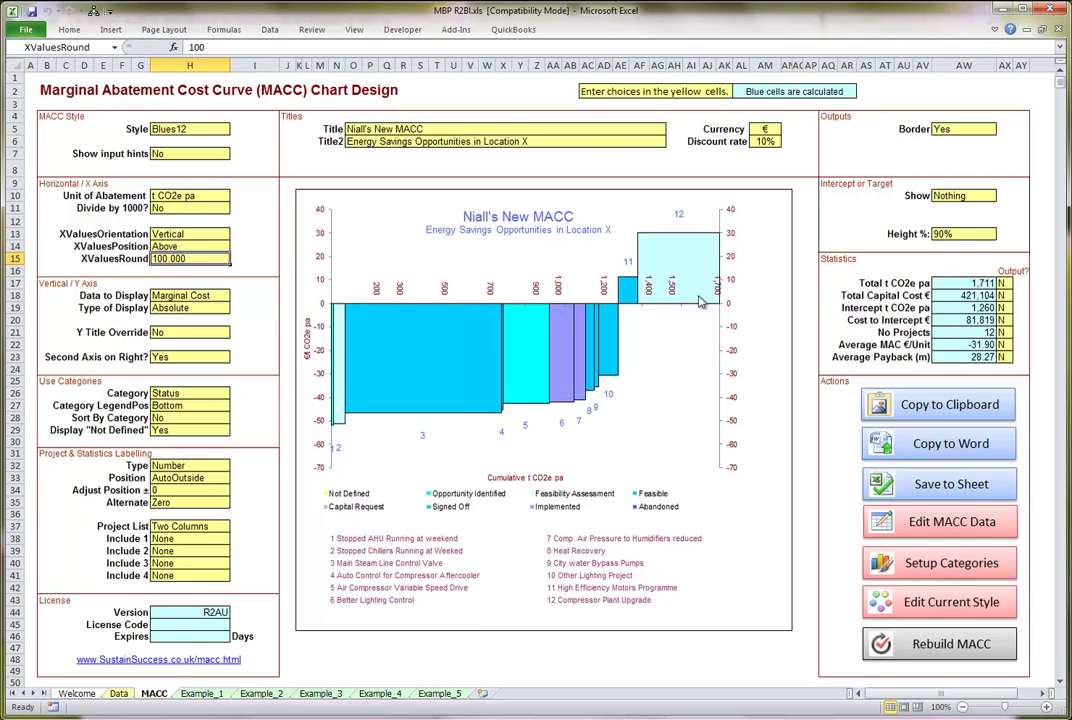
Step: Change the orientation of the X-axis values to Horizontal
{"action": "left_click", "coordinate": [196, 232]}
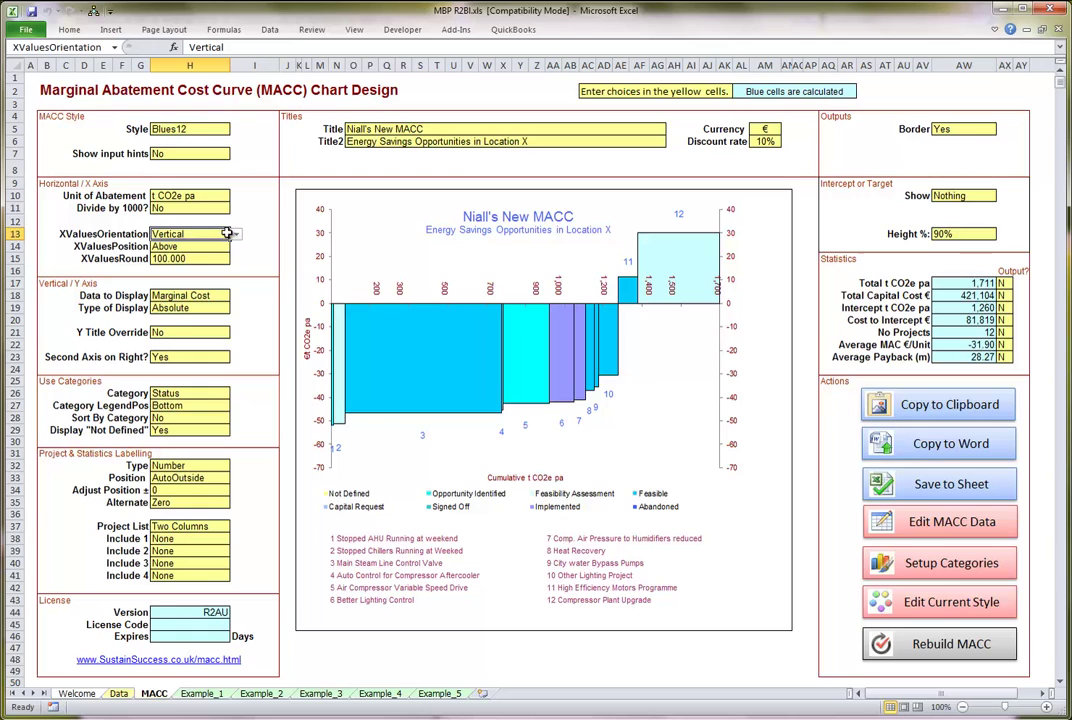
{"action": "left_click", "coordinate": [238, 236]}
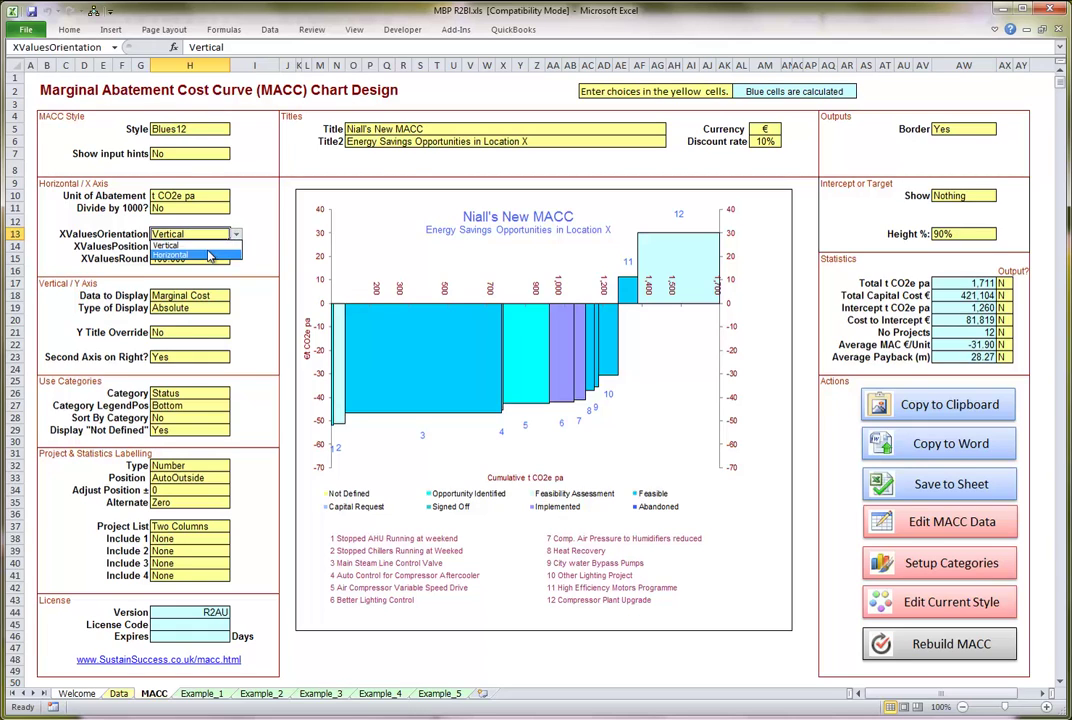
{"action": "left_click", "coordinate": [204, 252]}
Step: Try the X-axis value position Below and return it to Above
{"action": "left_click", "coordinate": [204, 247]}
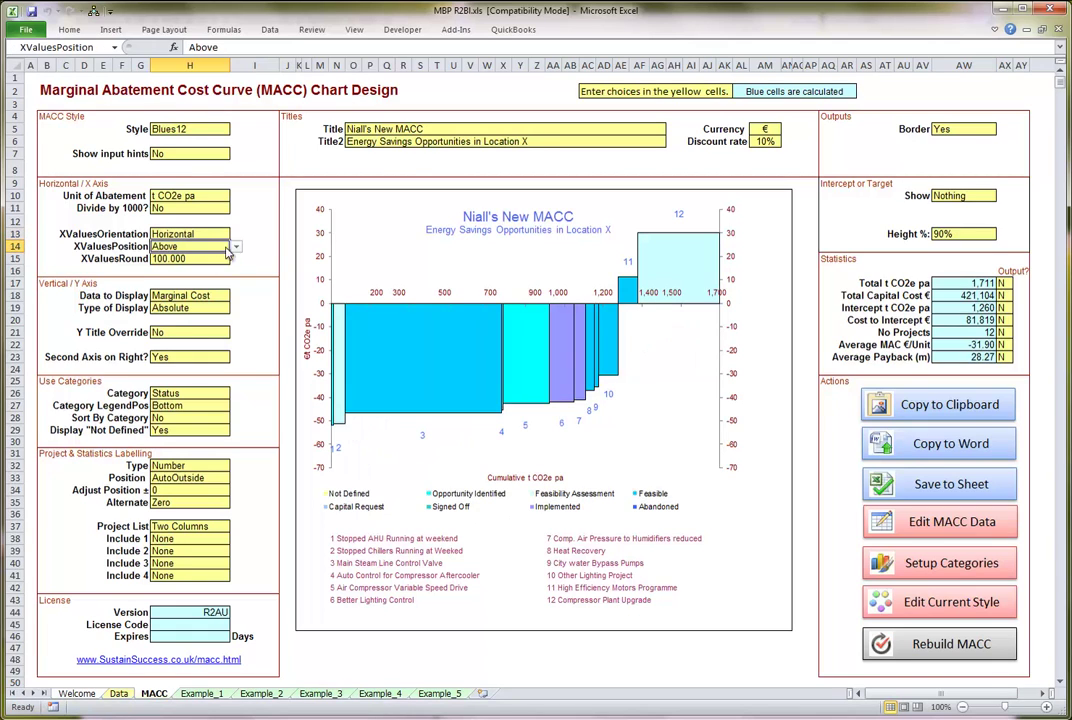
{"action": "left_click", "coordinate": [236, 246]}
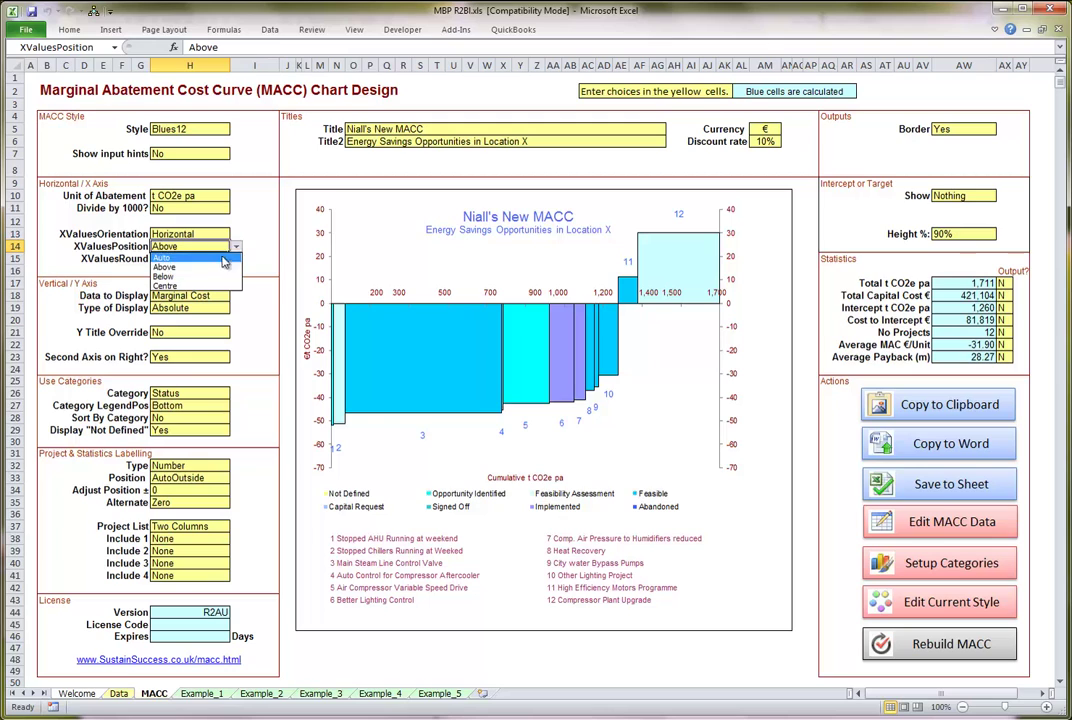
{"action": "left_click", "coordinate": [205, 277]}
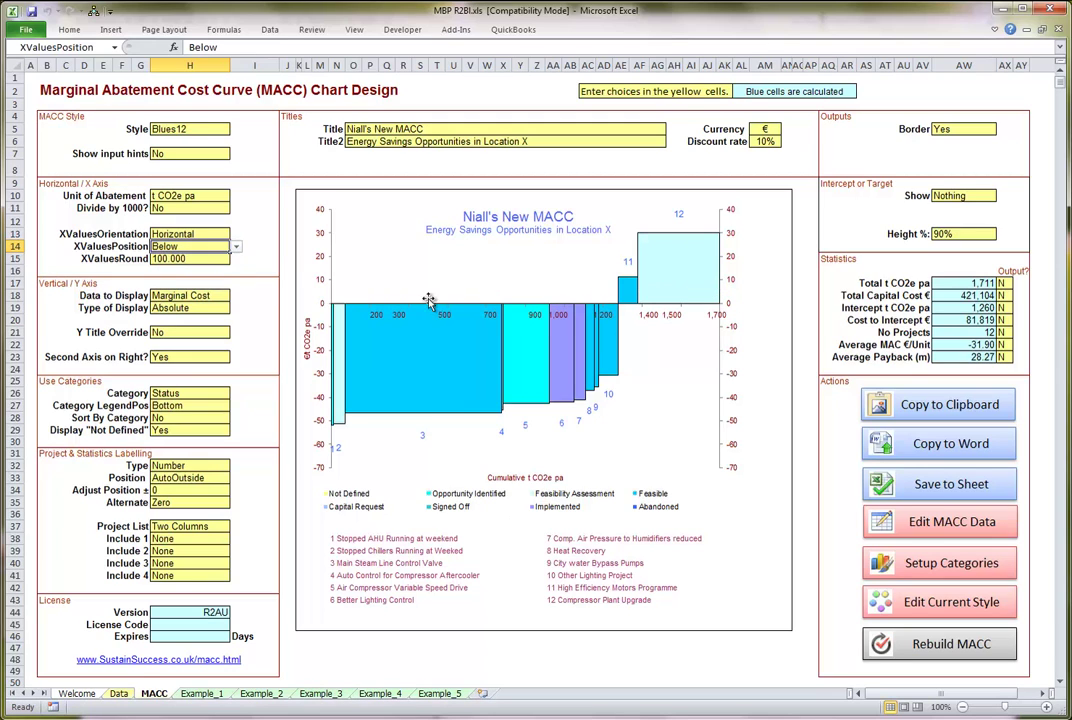
{"action": "mouse_move", "coordinate": [543, 347]}
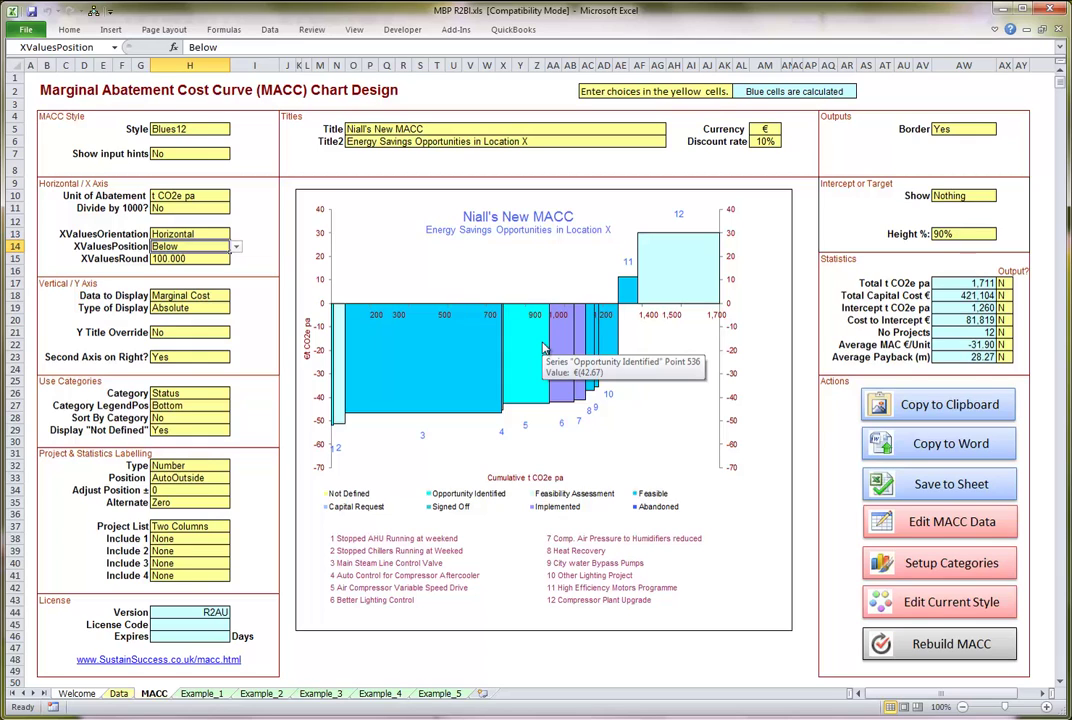
{"action": "left_click", "coordinate": [235, 249]}
{"action": "left_click", "coordinate": [215, 265]}
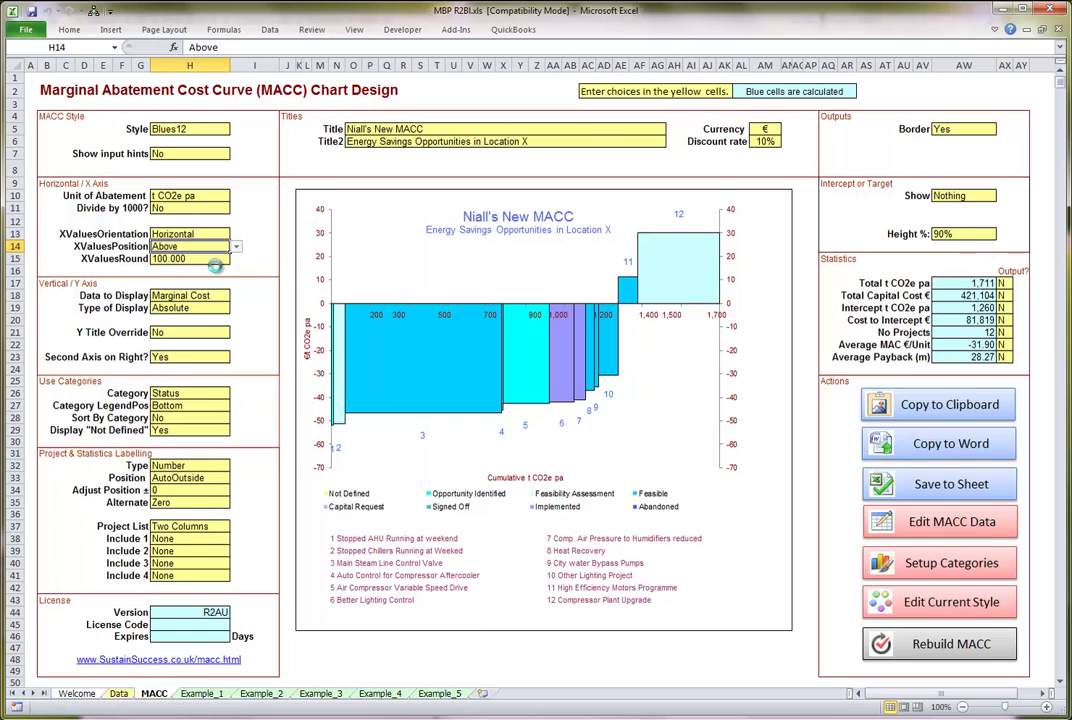
Step: Set the rounding of the X-axis values to 20
{"action": "left_click", "coordinate": [196, 258]}
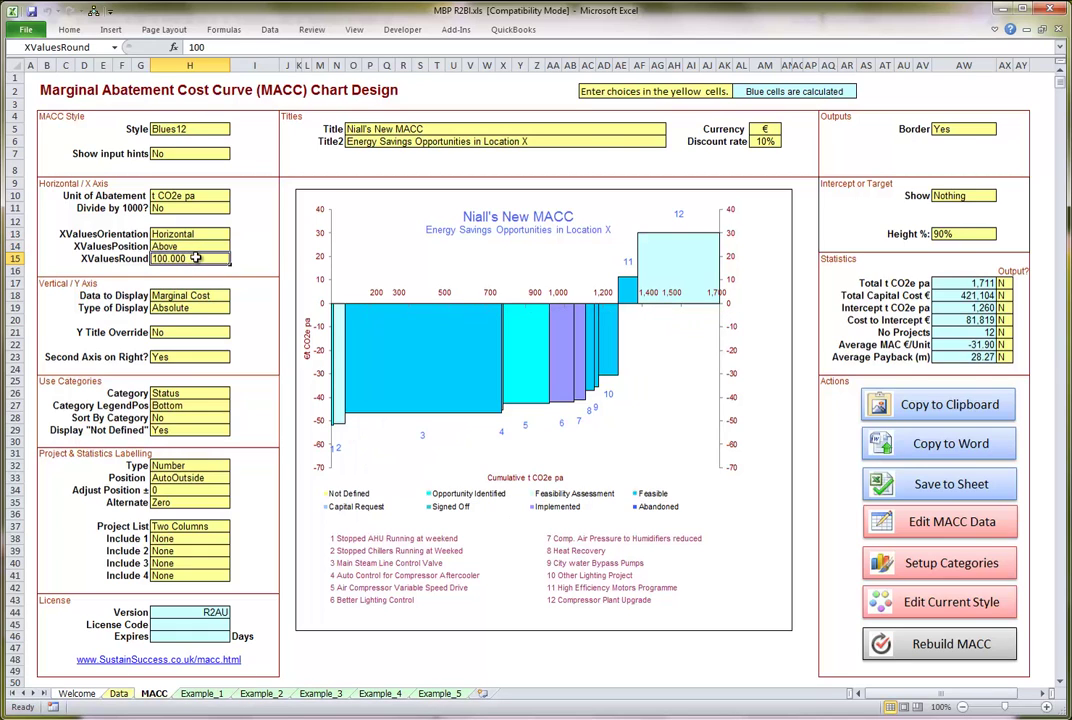
{"action": "type", "text": "20"}
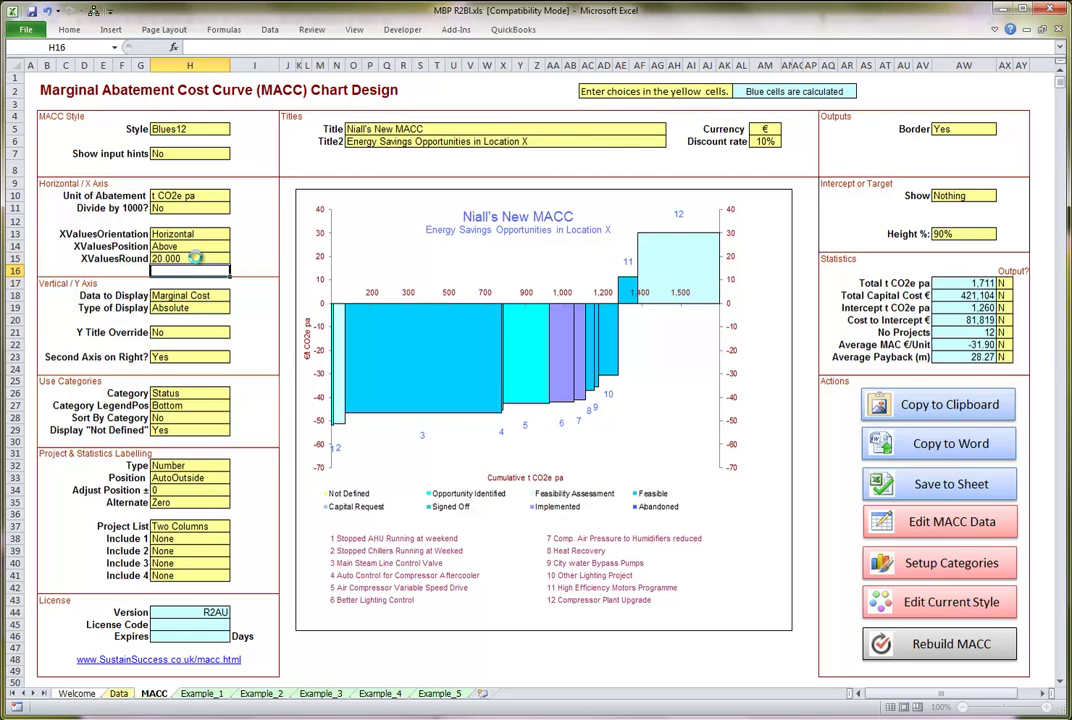
{"action": "key", "text": "Return"}
{"action": "left_click", "coordinate": [196, 258]}
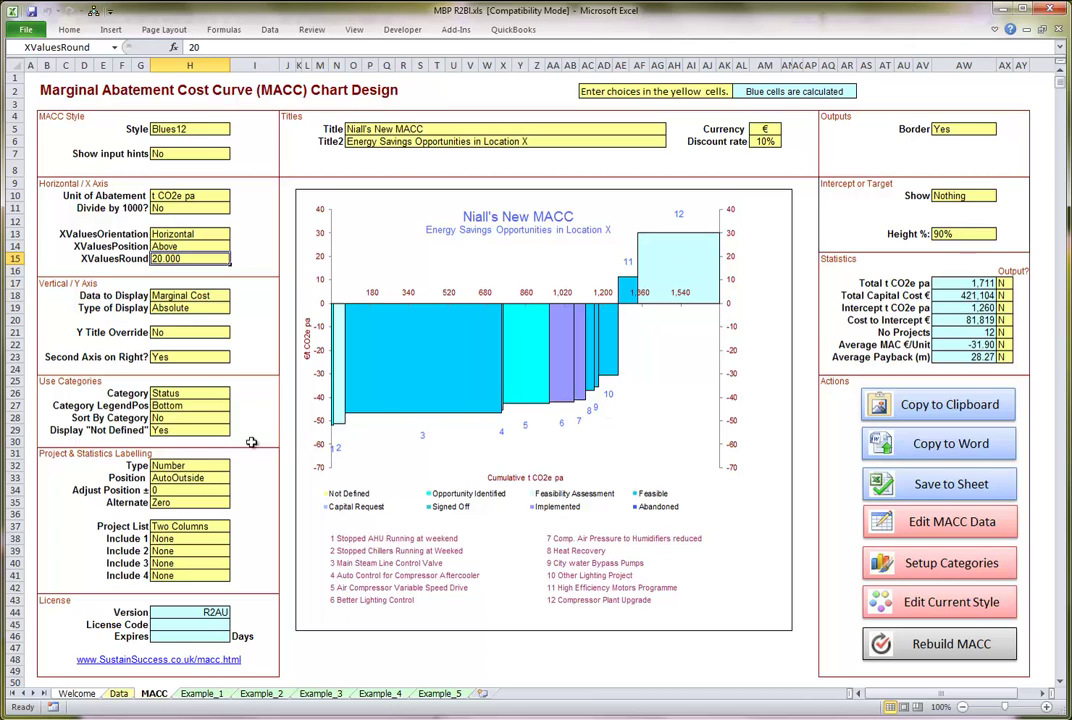
Step: Change the project label type to Letter and rebuild the MACC so the project list uses the same labels
{"action": "left_click", "coordinate": [215, 466]}
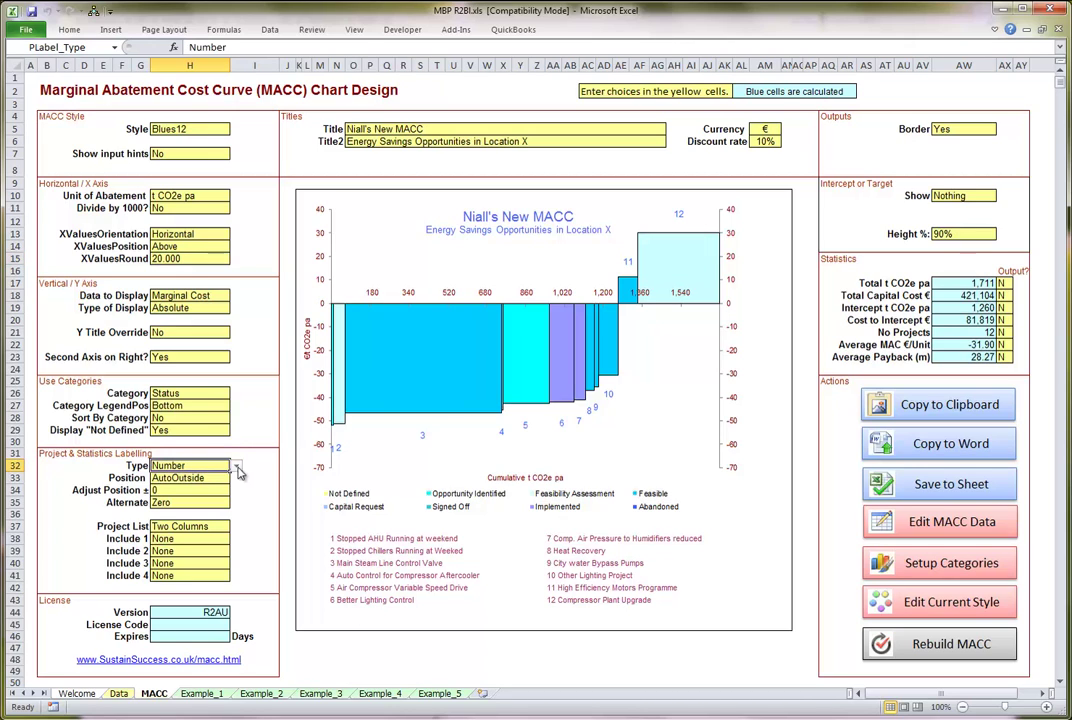
{"action": "left_click", "coordinate": [235, 467]}
{"action": "left_click", "coordinate": [237, 481]}
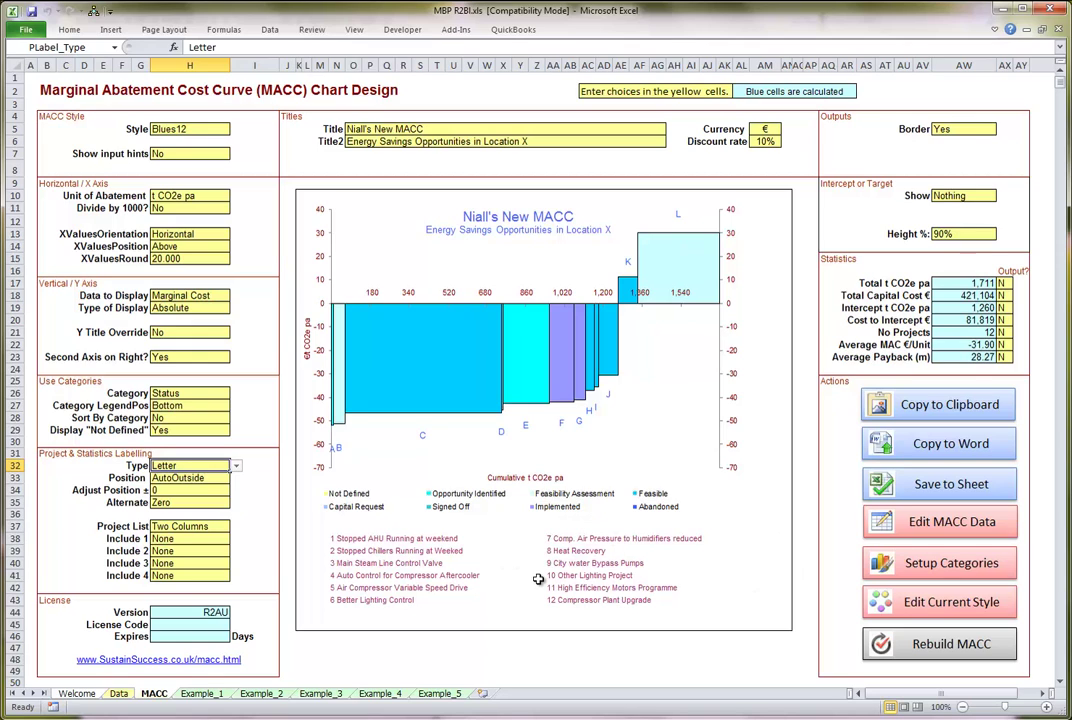
{"action": "left_click", "coordinate": [948, 648]}
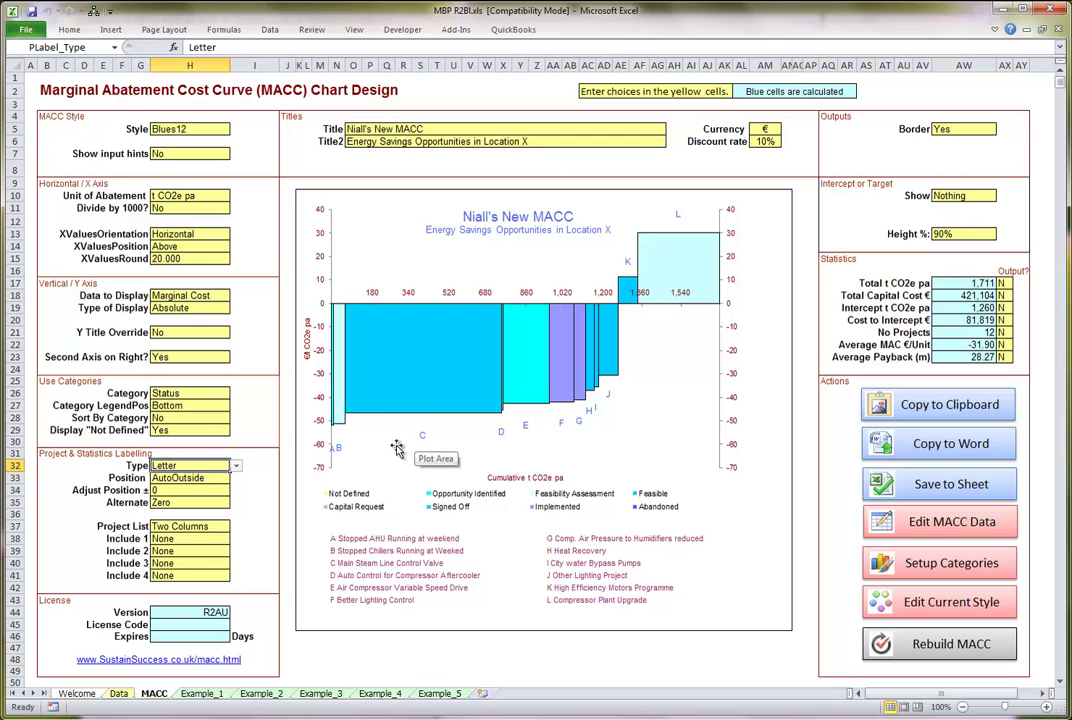
Step: Reposition the overlapping A and B project labels in the chart, placing B just above and beside A under the first bars
{"action": "left_click", "coordinate": [340, 449]}
{"action": "left_click", "coordinate": [341, 448]}
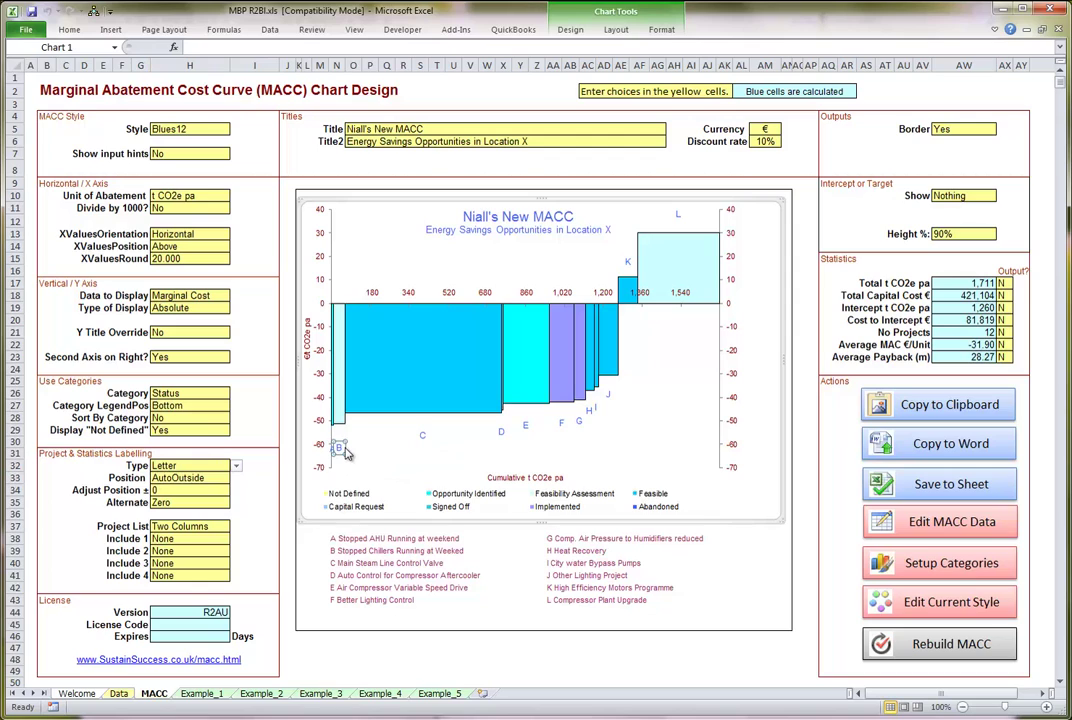
{"action": "left_click_drag", "start_coordinate": [346, 448], "coordinate": [367, 447]}
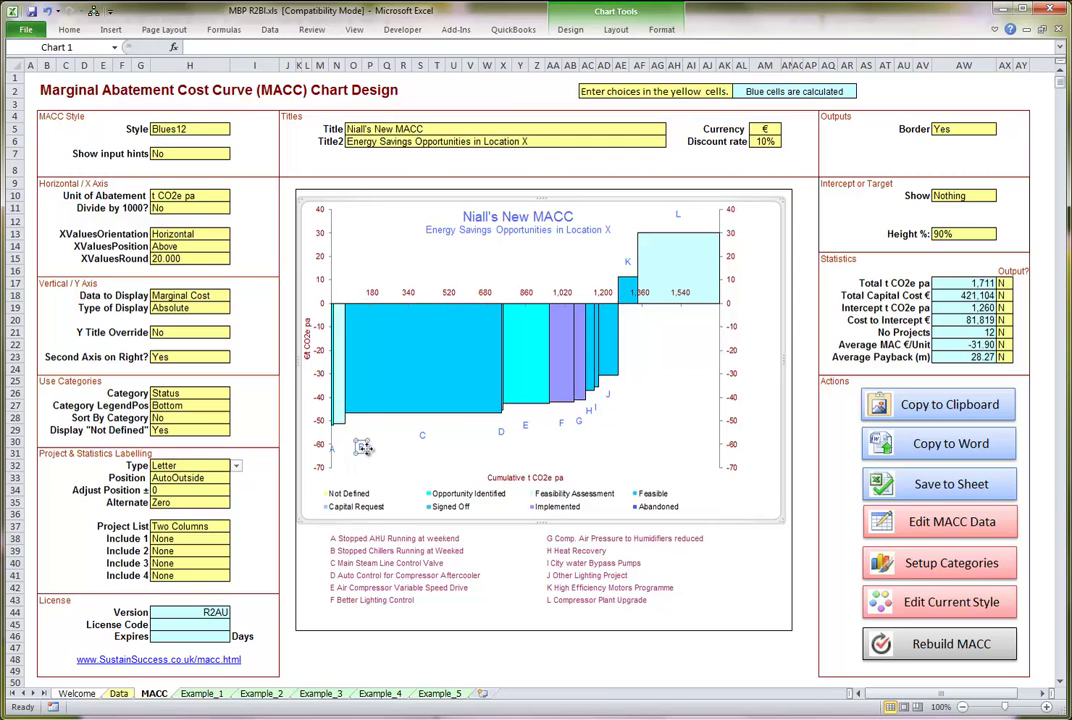
{"action": "left_click", "coordinate": [334, 450]}
{"action": "left_click_drag", "start_coordinate": [343, 448], "coordinate": [351, 448]}
{"action": "left_click", "coordinate": [363, 447]}
{"action": "left_click_drag", "start_coordinate": [351, 434], "coordinate": [350, 434]}
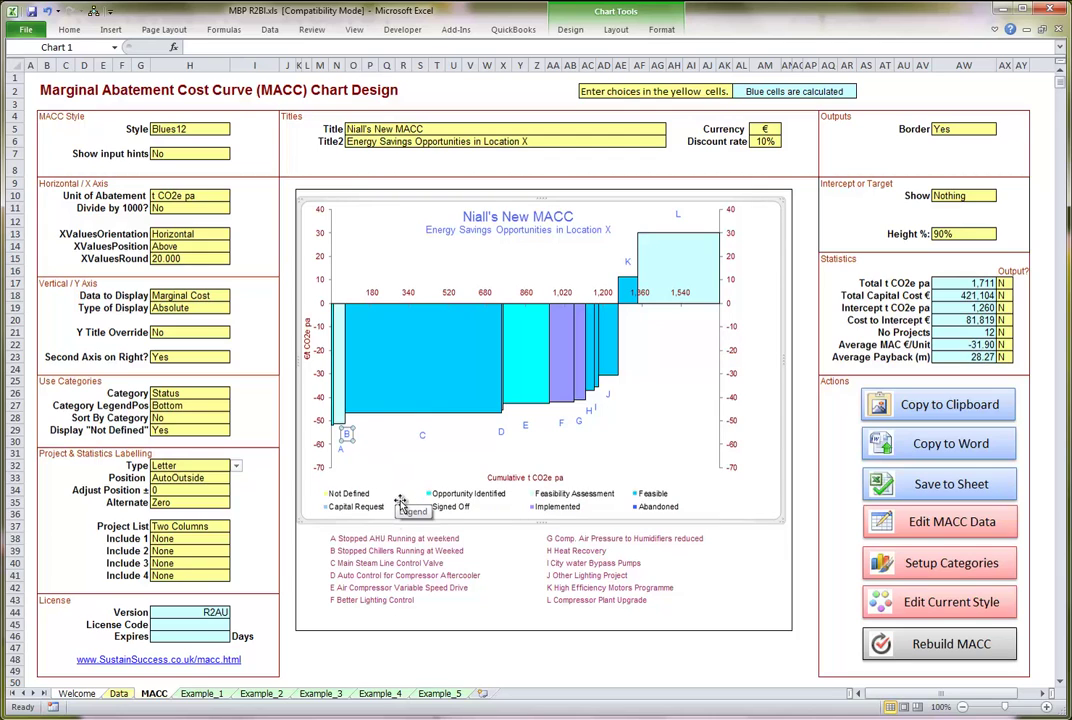
{"action": "left_click", "coordinate": [476, 624]}
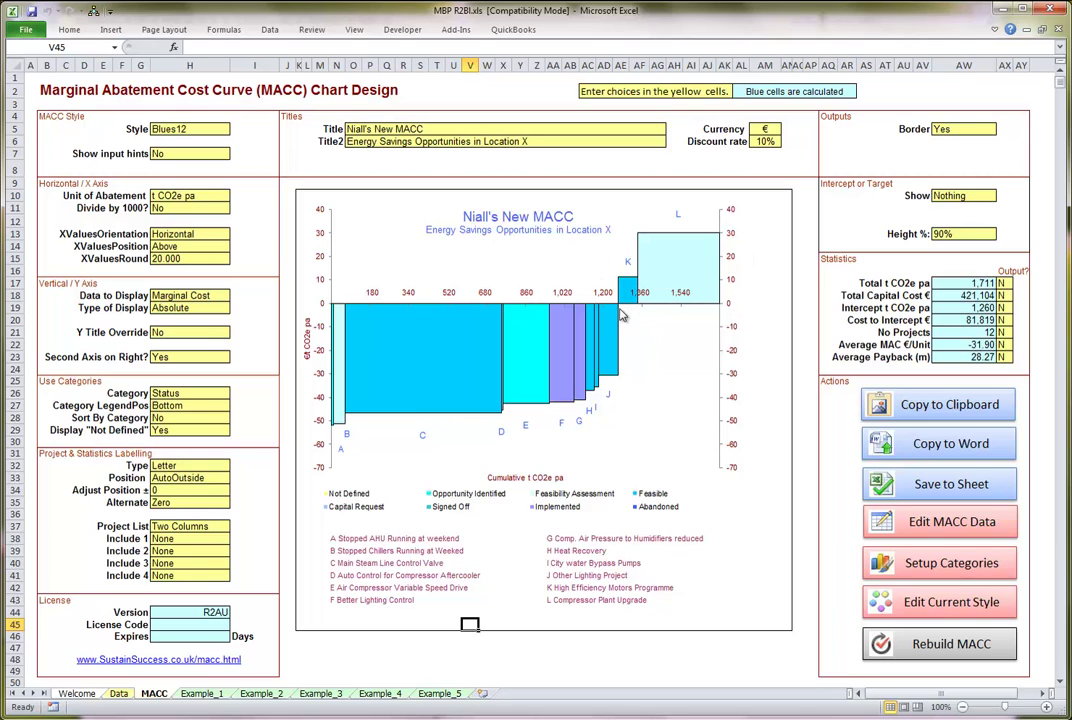
Step: Show the Intercept marker on the chart and set its height to 70%
{"action": "left_click", "coordinate": [962, 196]}
{"action": "left_click", "coordinate": [1003, 197]}
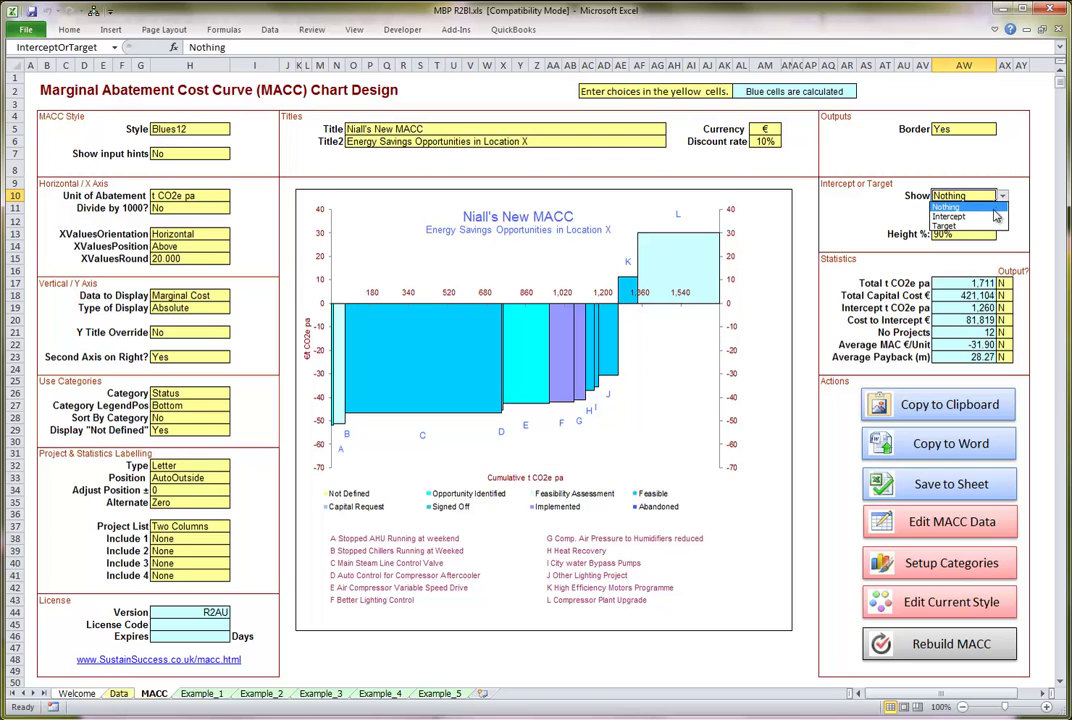
{"action": "left_click", "coordinate": [987, 218]}
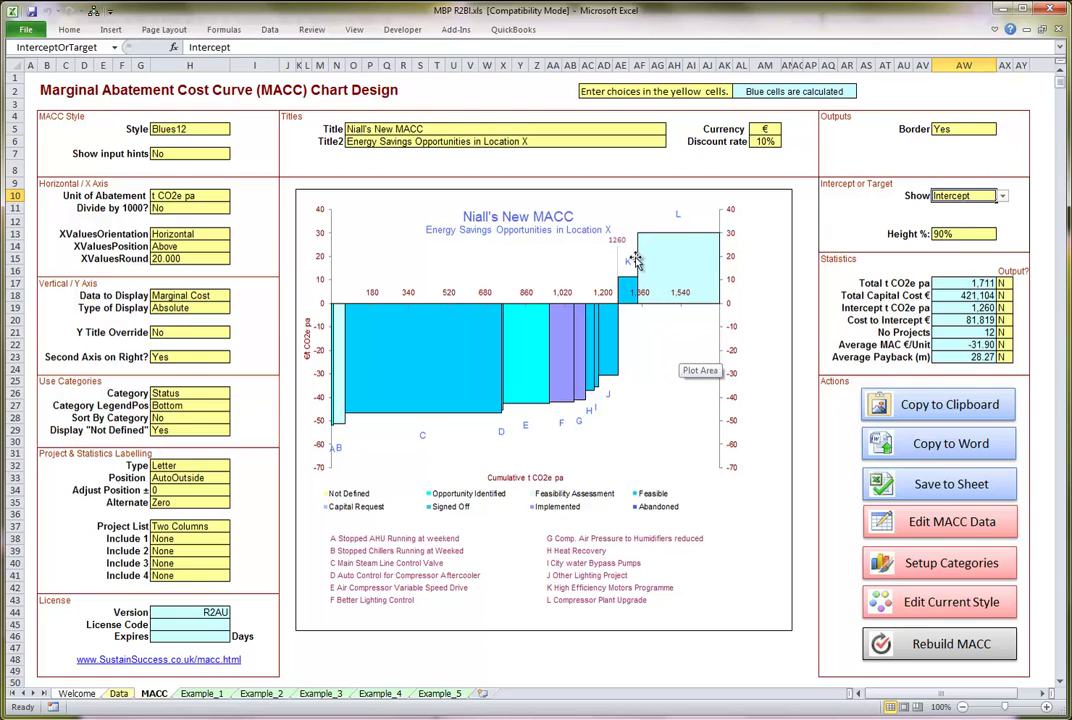
{"action": "left_click", "coordinate": [983, 237]}
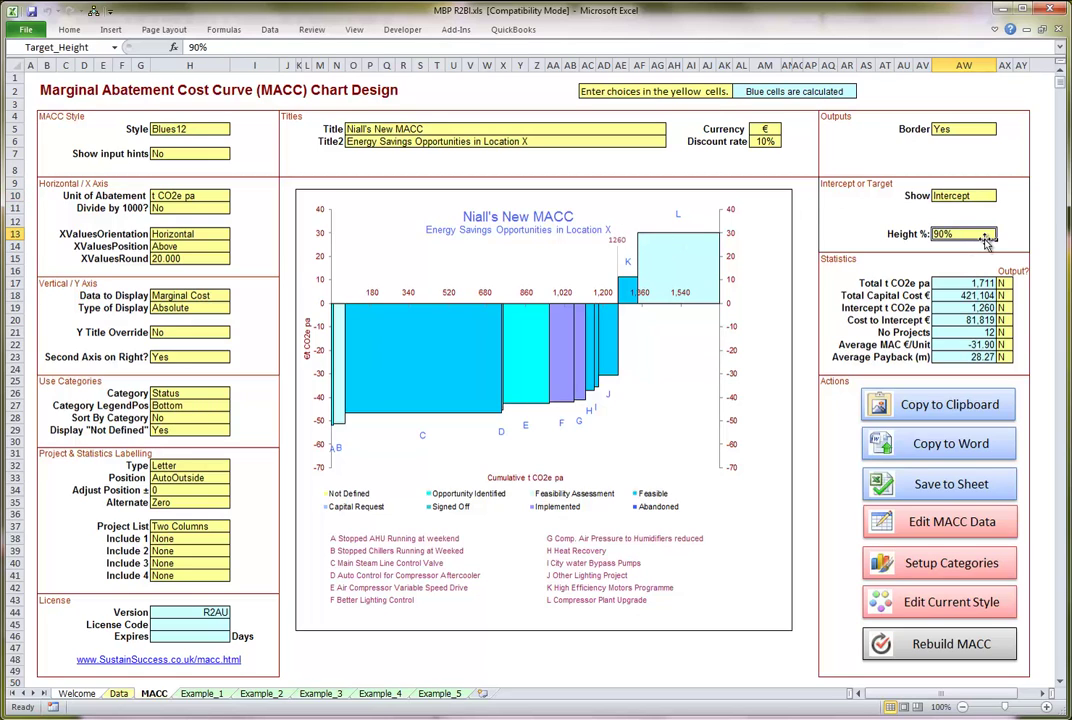
{"action": "type", "text": "70"}
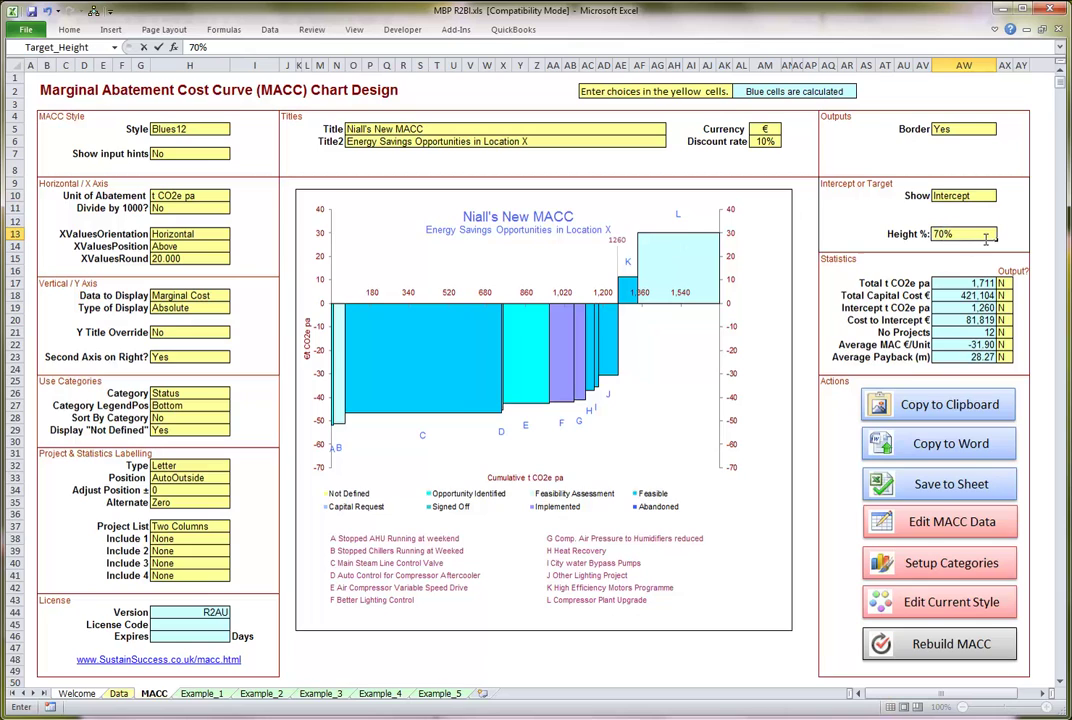
{"action": "key", "text": "Return"}
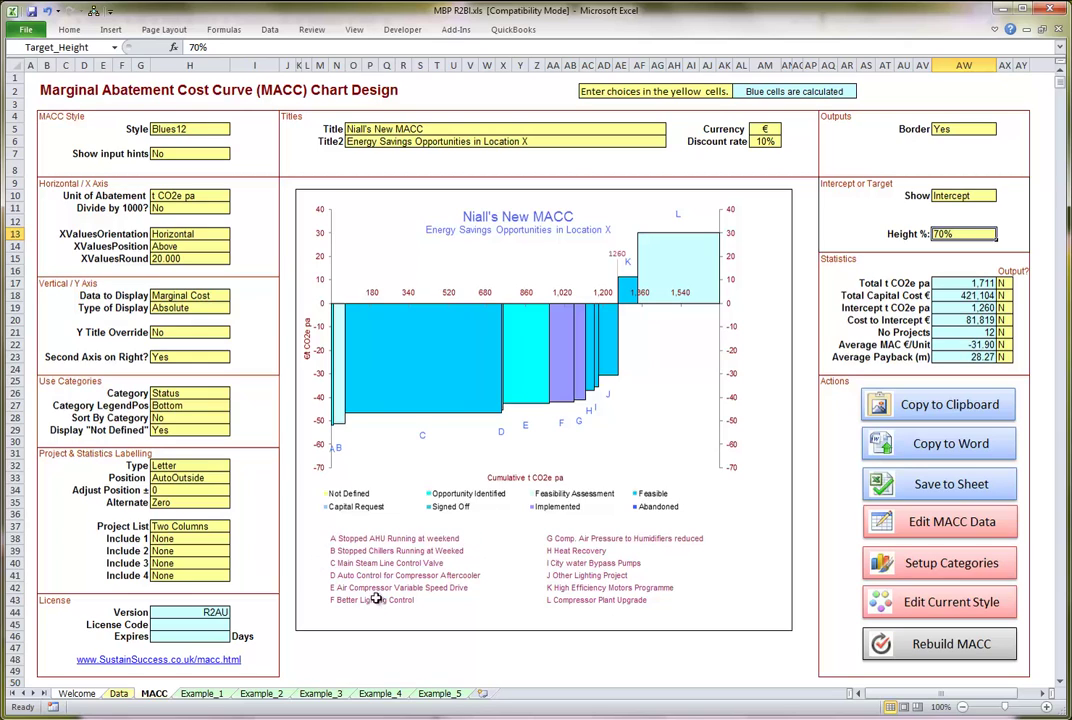
Step: Set the first included item of the project list to NPV and rebuild the MACC
{"action": "left_click", "coordinate": [211, 539]}
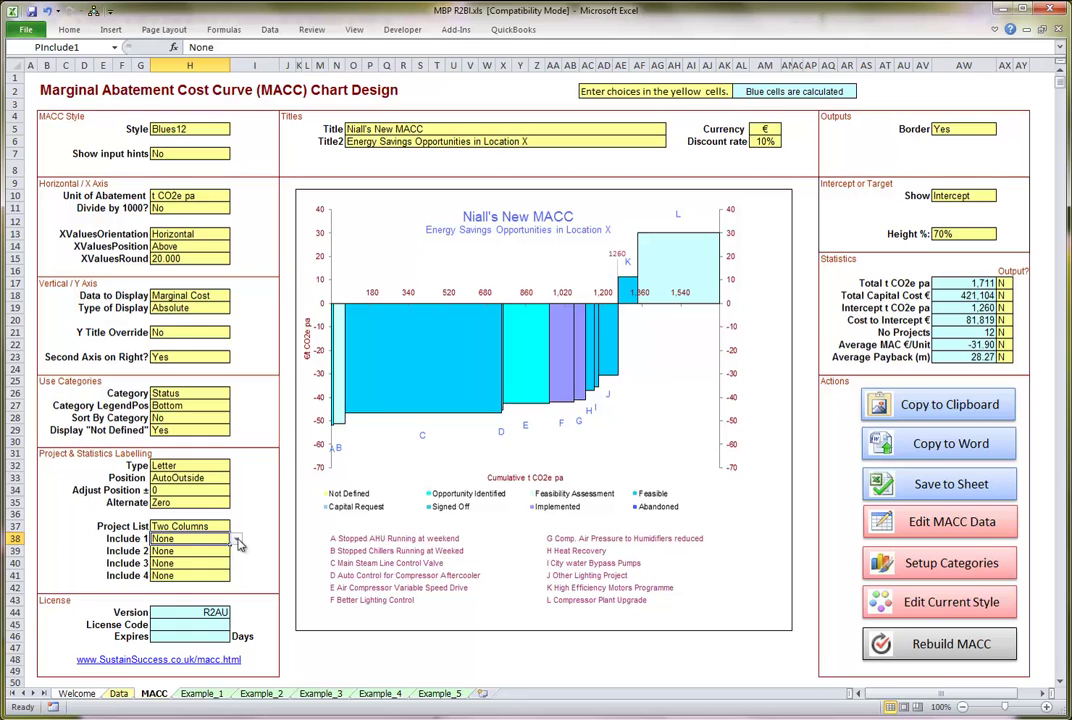
{"action": "left_click", "coordinate": [236, 539]}
{"action": "mouse_move", "coordinate": [242, 571]}
{"action": "left_mouse_down"}
{"action": "mouse_move", "coordinate": [238, 597]}
{"action": "mouse_move", "coordinate": [237, 555]}
{"action": "left_mouse_up"}
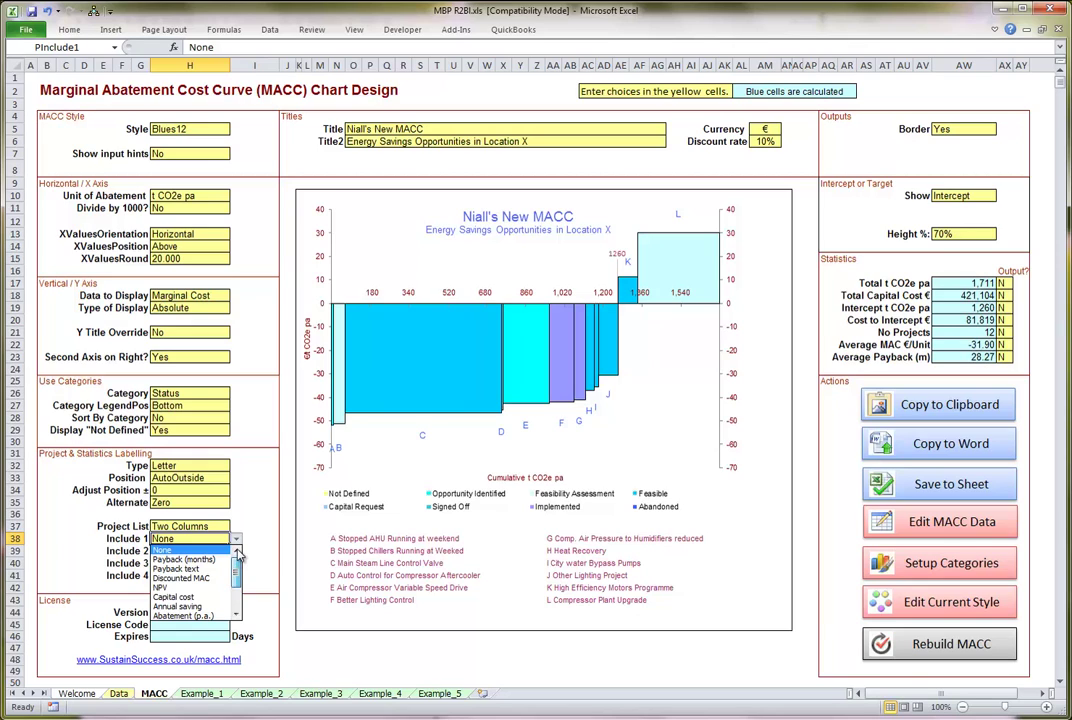
{"action": "left_click", "coordinate": [200, 590]}
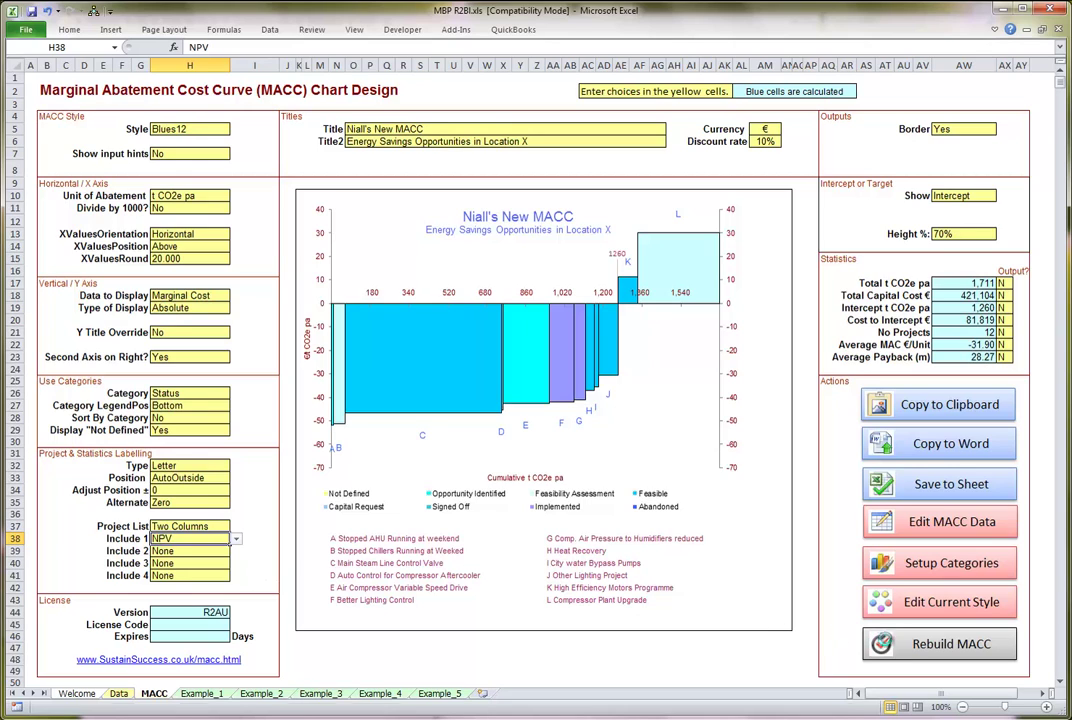
{"action": "left_click", "coordinate": [907, 647]}
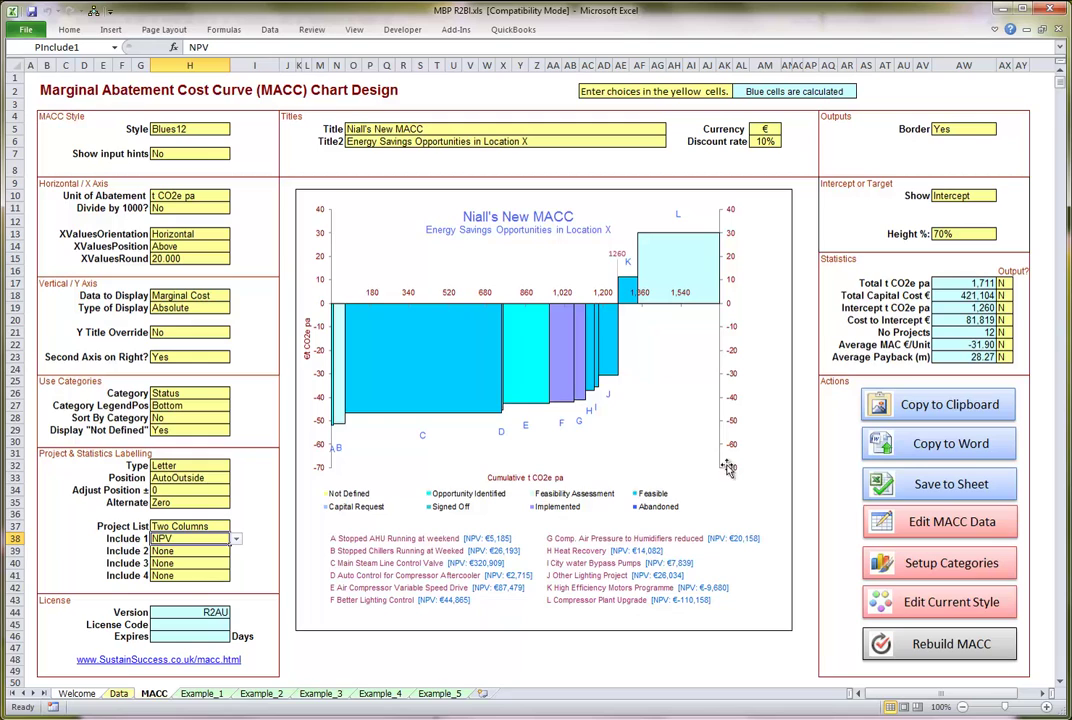
Step: Set the output option to Y for the Total t CO2e pa and Total Capital Cost statistics
{"action": "left_click", "coordinate": [1006, 283]}
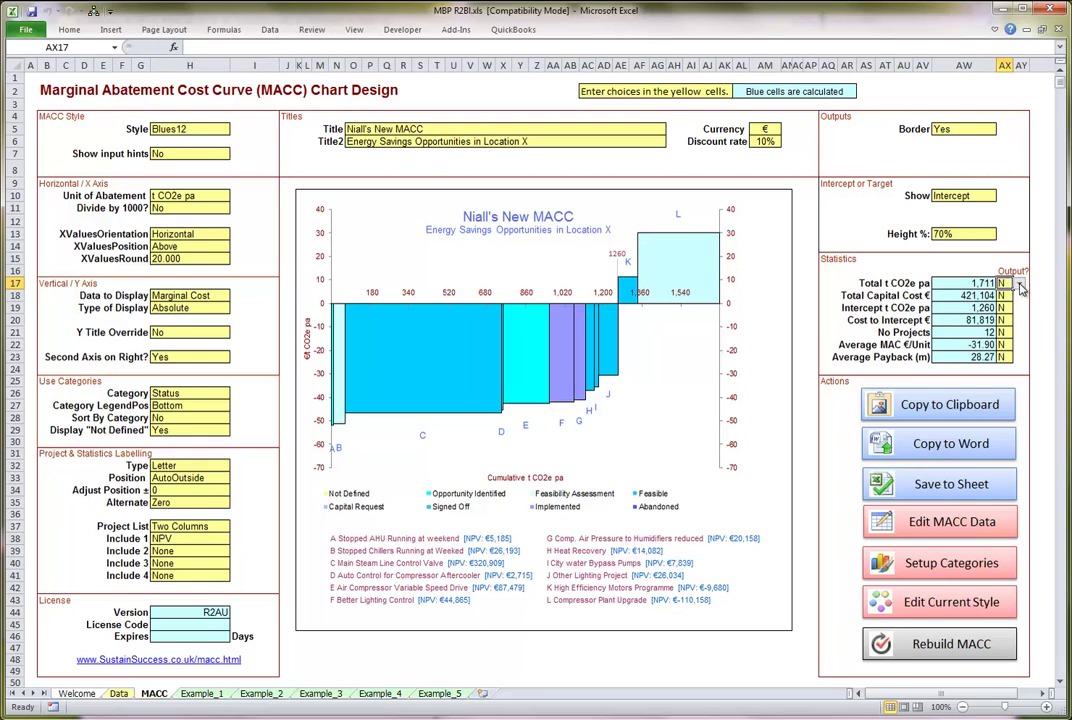
{"action": "left_click", "coordinate": [1018, 284]}
{"action": "left_click", "coordinate": [1002, 295]}
{"action": "left_click", "coordinate": [1004, 296]}
{"action": "left_click", "coordinate": [1018, 296]}
{"action": "left_click", "coordinate": [1004, 308]}
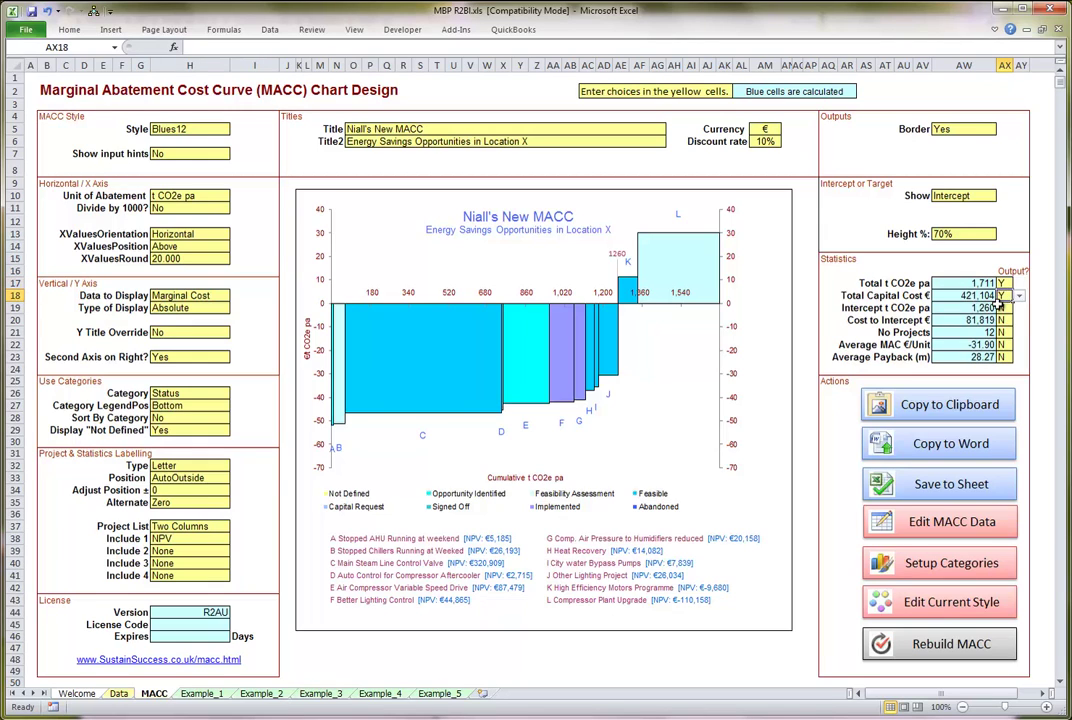
Step: Set the output option to Y for Intercept t CO2e pa and Cost to Intercept, and rebuild the MACC
{"action": "left_click", "coordinate": [1005, 308]}
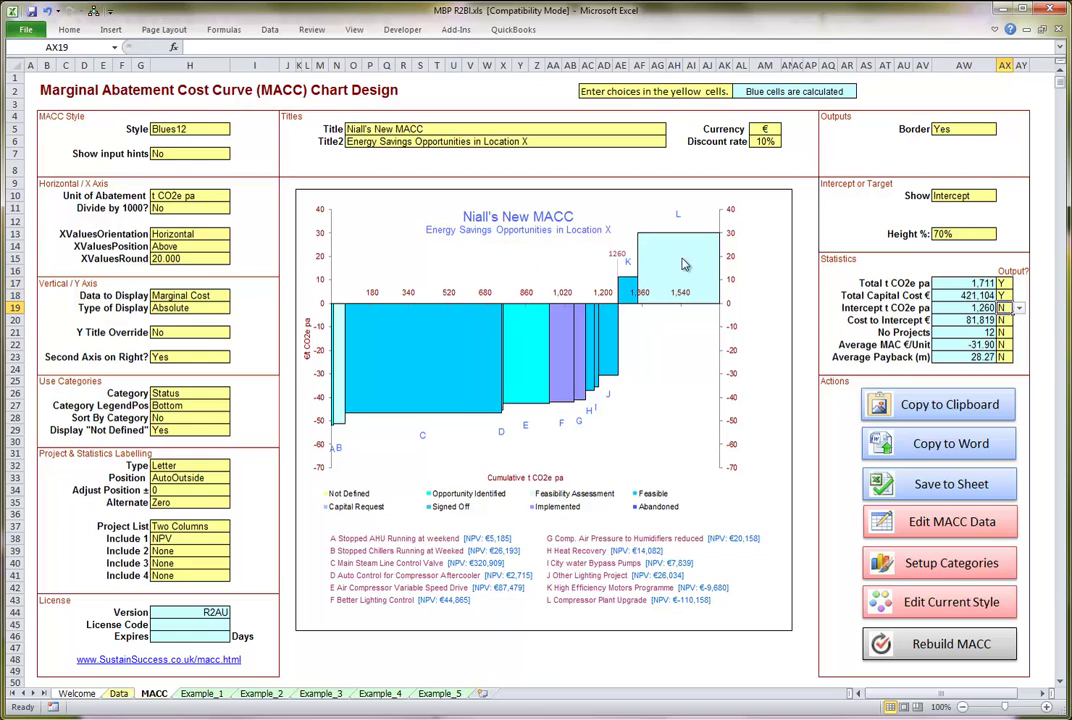
{"action": "left_click", "coordinate": [1018, 308]}
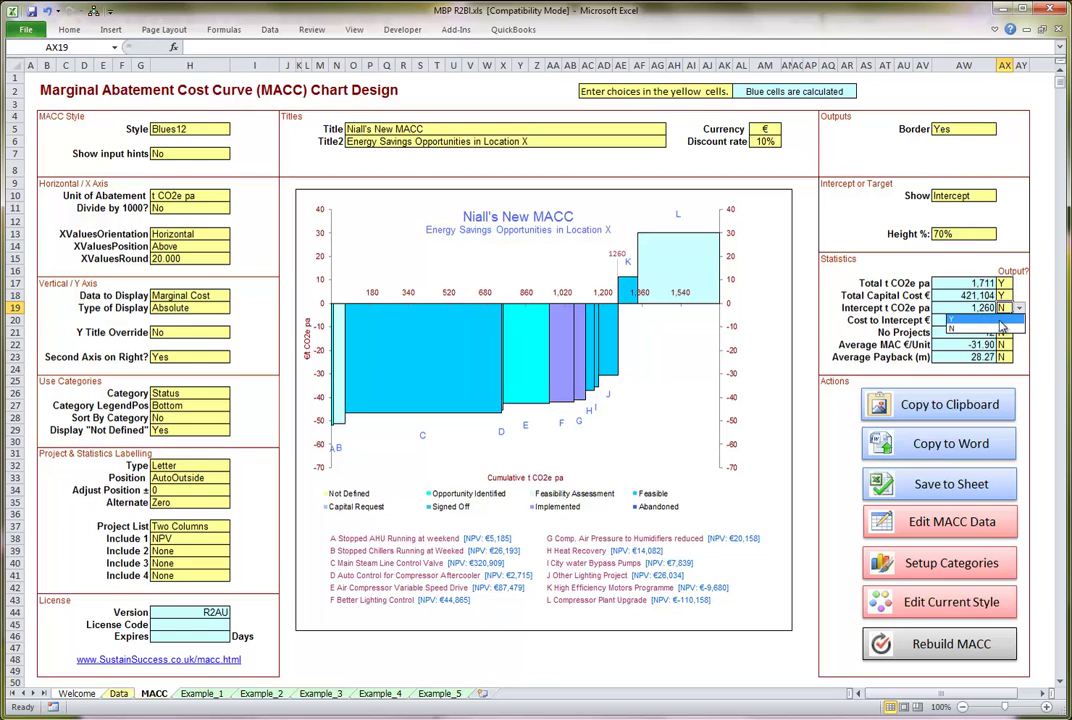
{"action": "left_click", "coordinate": [984, 320]}
{"action": "left_click", "coordinate": [1005, 320]}
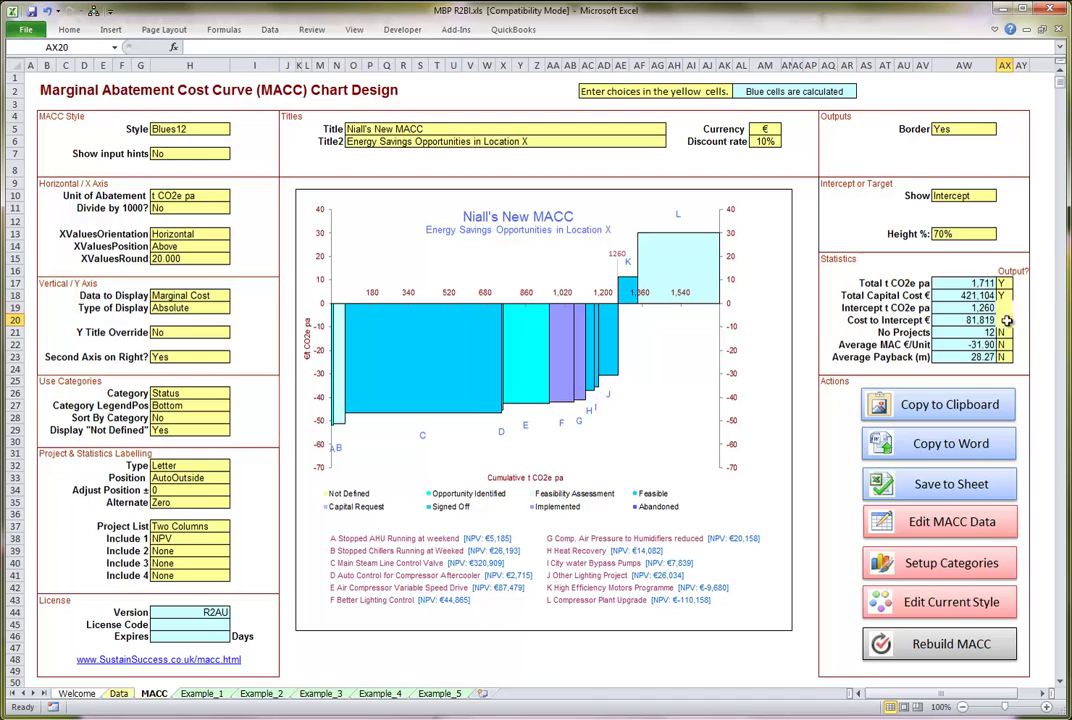
{"action": "left_click", "coordinate": [1018, 320]}
{"action": "left_click", "coordinate": [984, 332]}
{"action": "left_click", "coordinate": [934, 643]}
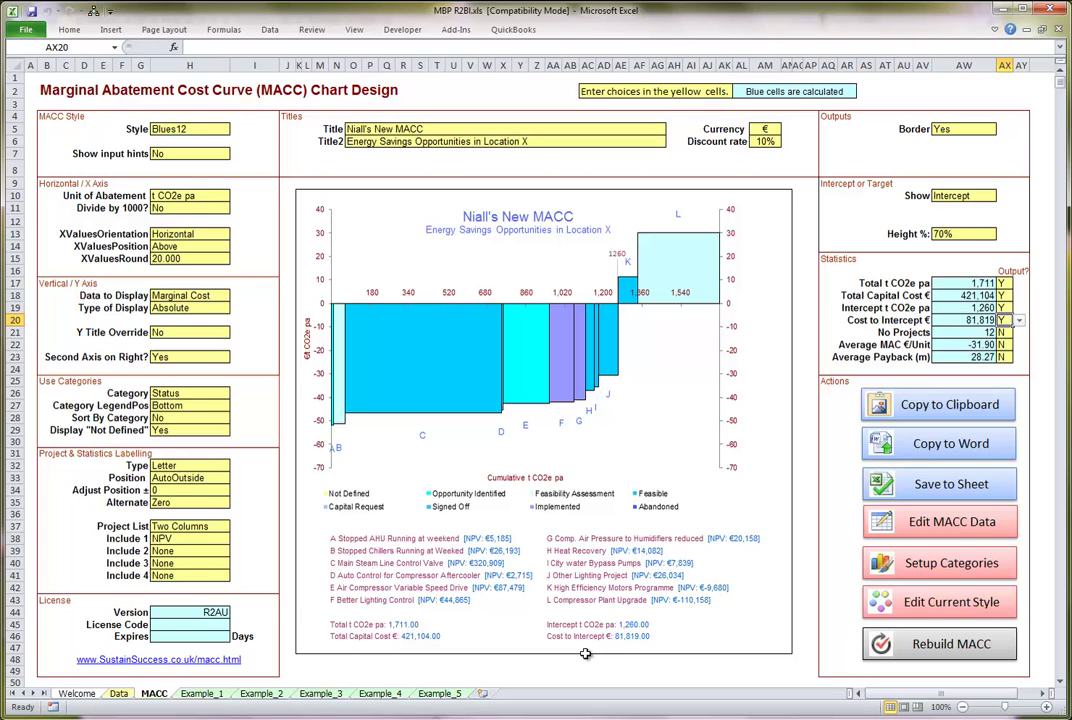
Step: Look over the MACC project data, and return to the chart to examine the wide bar C
{"action": "left_click", "coordinate": [951, 522]}
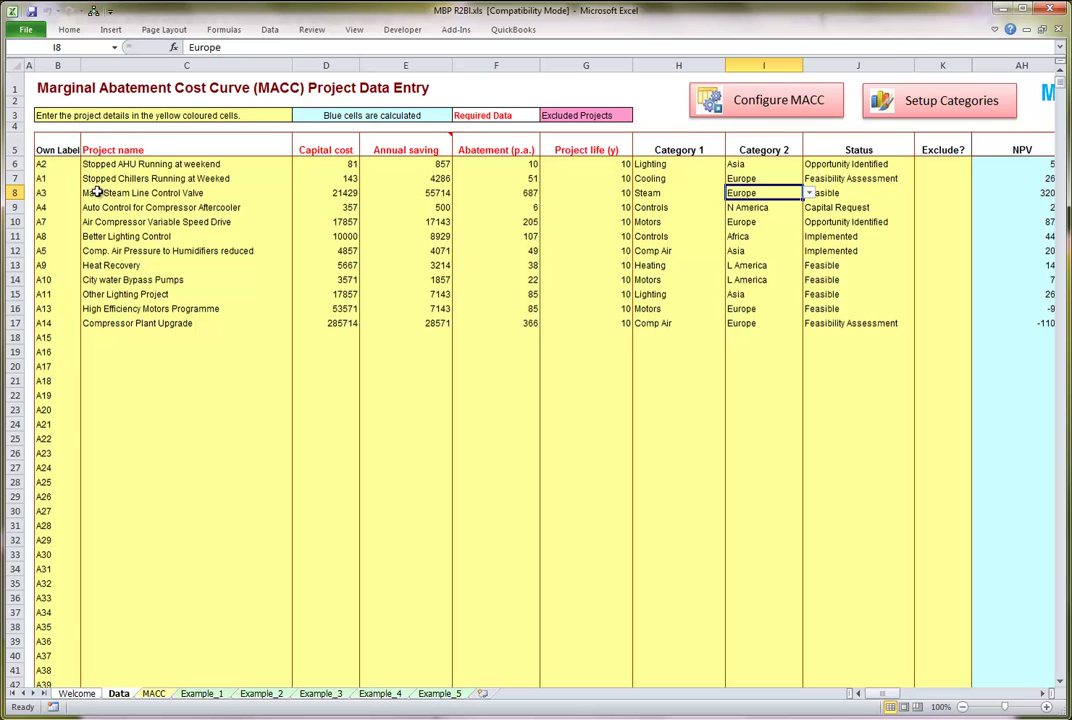
{"action": "left_click", "coordinate": [779, 104]}
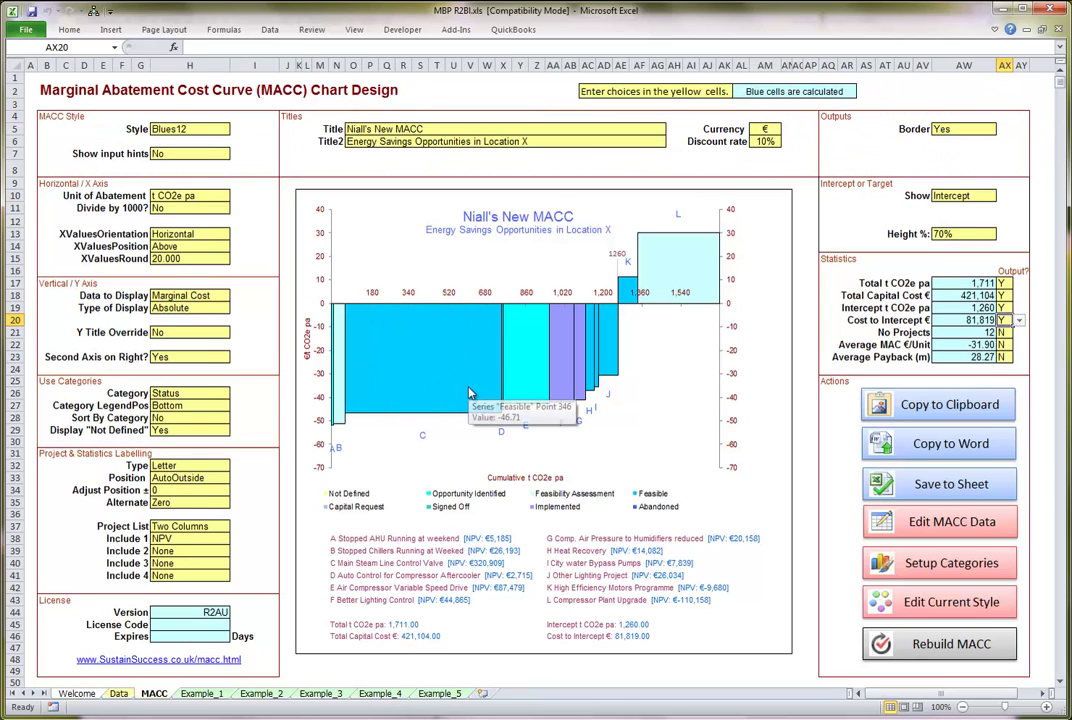
{"action": "mouse_move", "coordinate": [470, 393]}
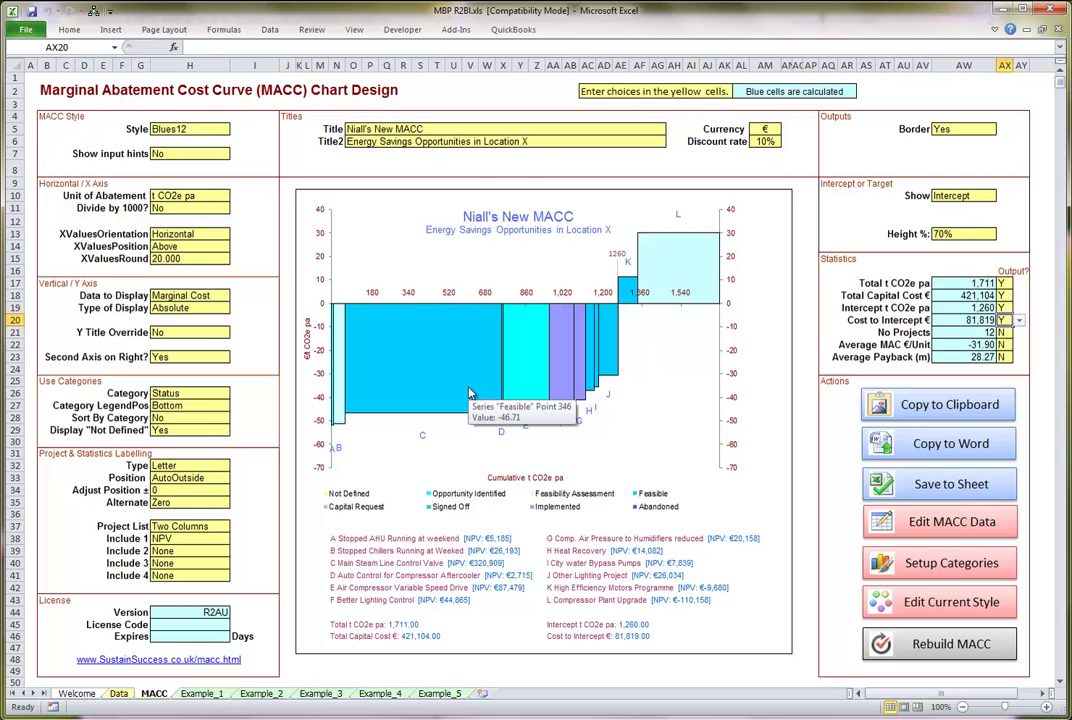
Step: Exclude the Main Steam Line Control Valve project in the project data by choosing Yes, and regenerate the MACC chart
{"action": "left_click", "coordinate": [940, 522]}
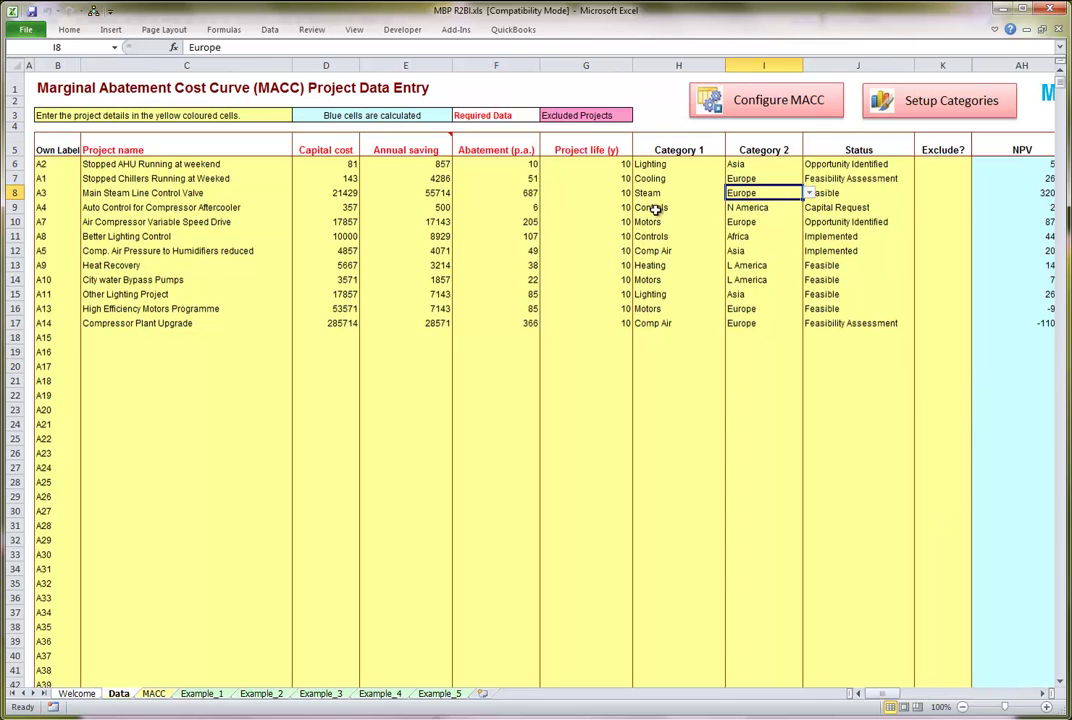
{"action": "left_click", "coordinate": [940, 192]}
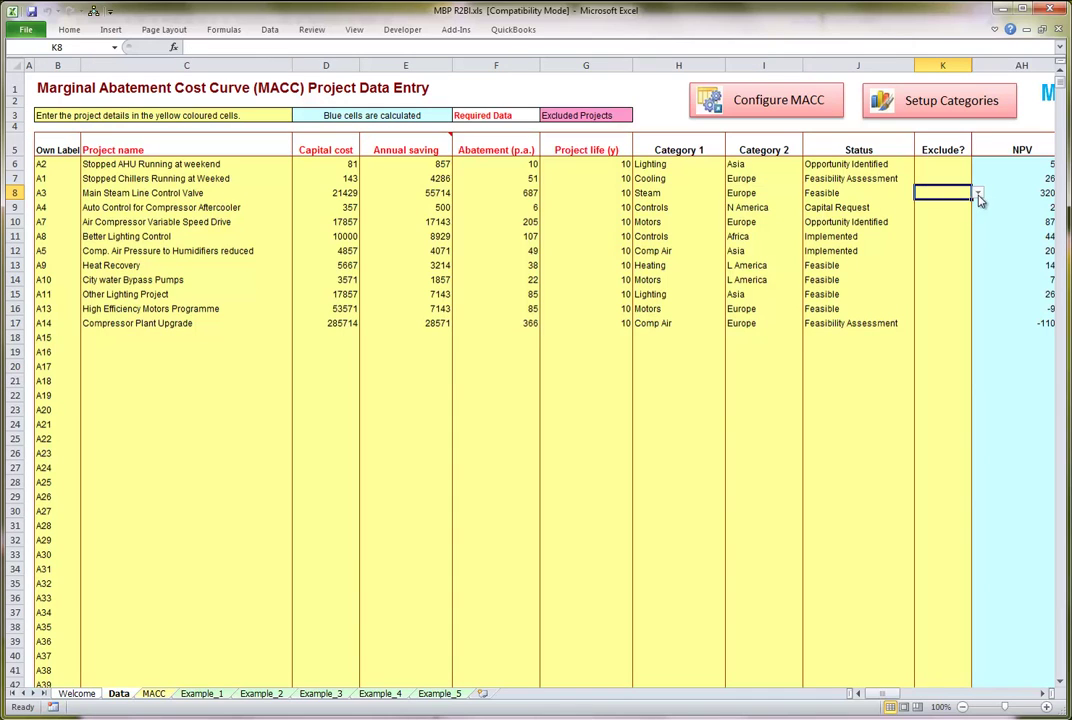
{"action": "left_click", "coordinate": [979, 193]}
{"action": "left_click", "coordinate": [950, 210]}
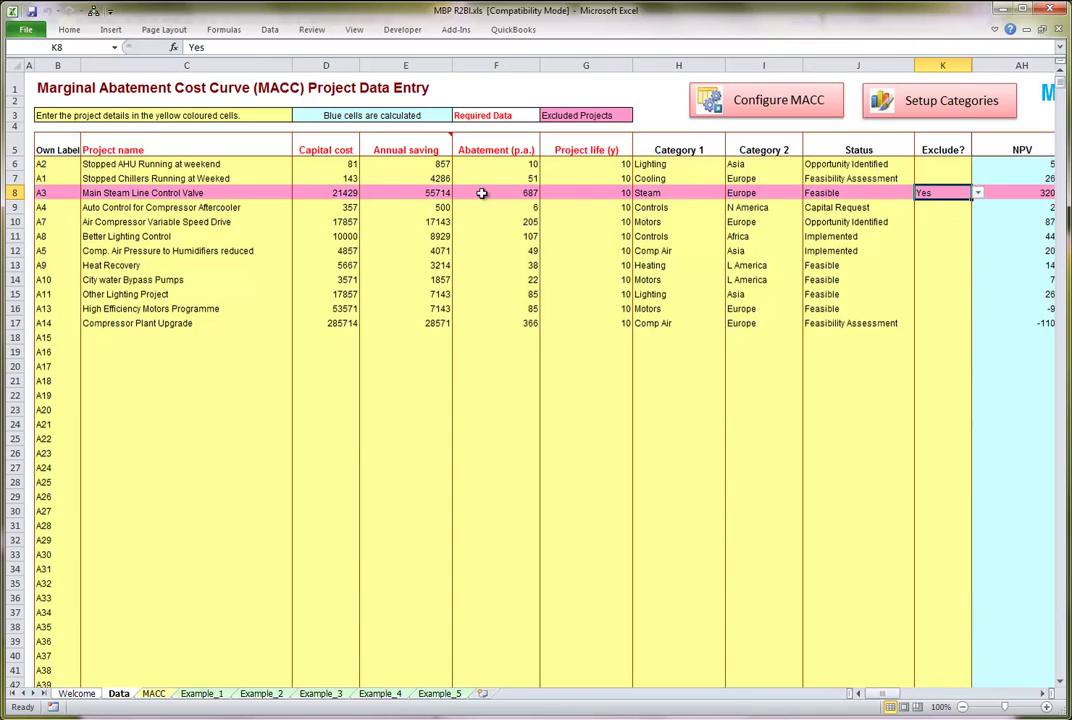
{"action": "left_click", "coordinate": [742, 100]}
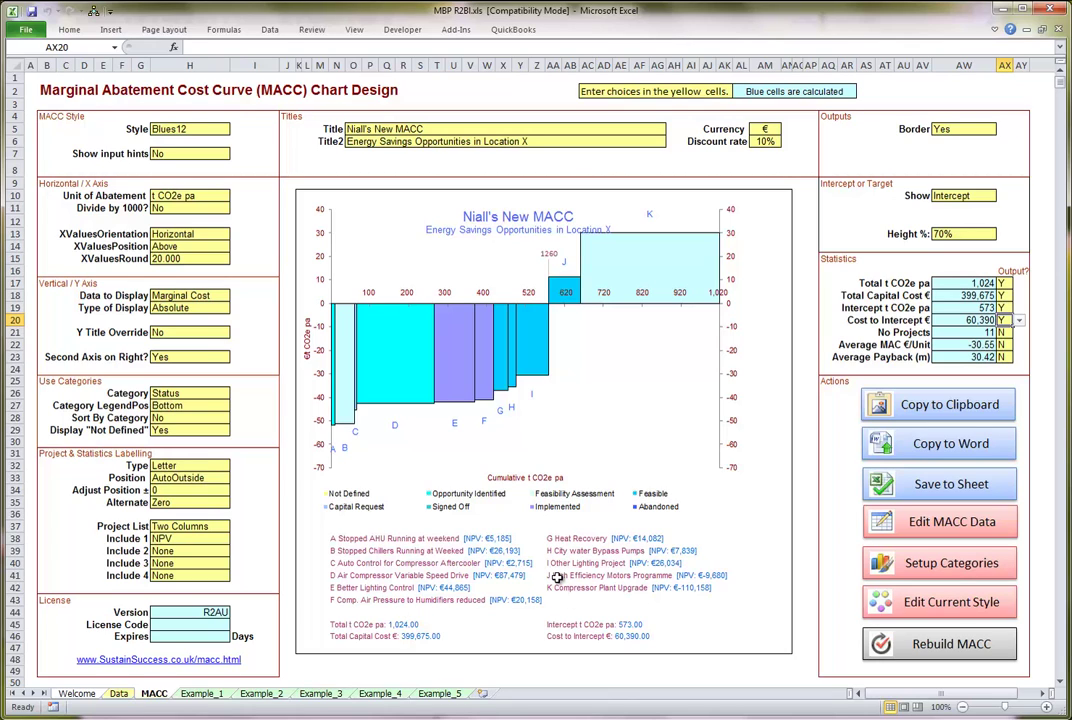
Step: Return to the project data and set Exclude to No for the Main Steam Line Control Valve project
{"action": "left_click", "coordinate": [928, 520]}
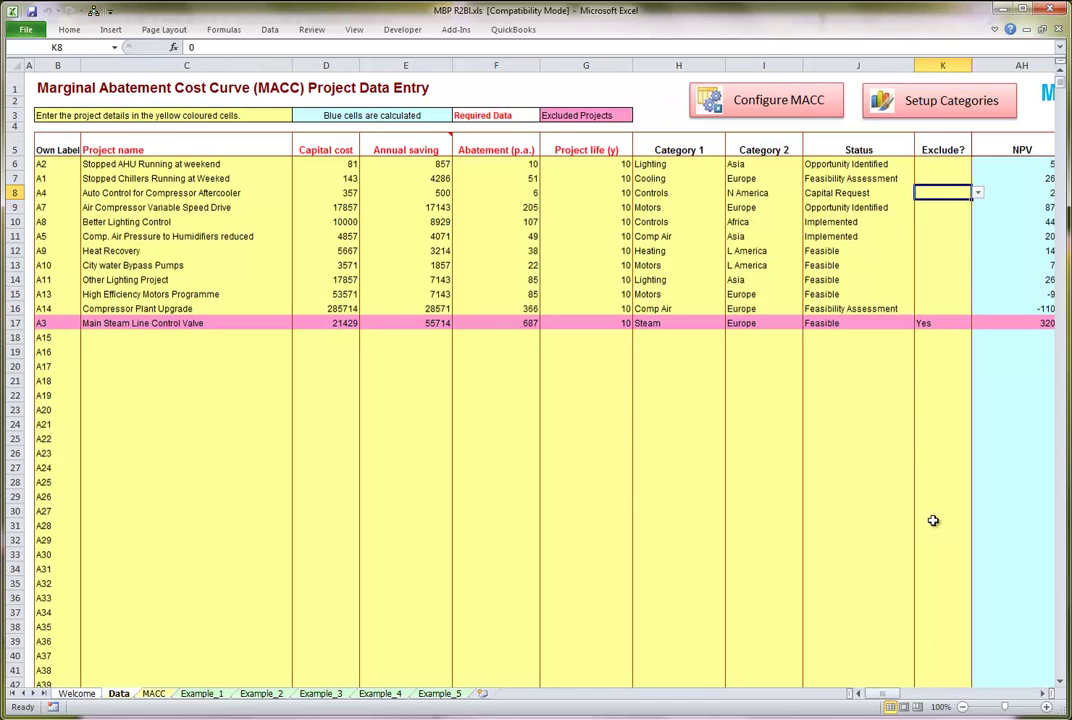
{"action": "left_click", "coordinate": [950, 323]}
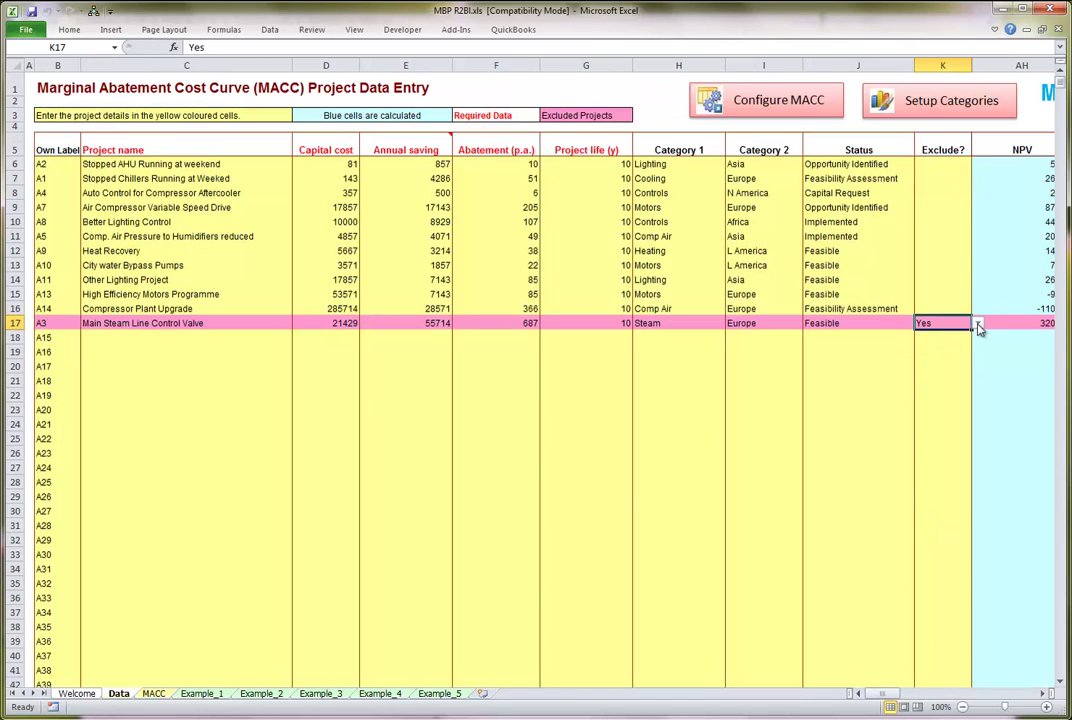
{"action": "left_click", "coordinate": [978, 325]}
{"action": "left_click", "coordinate": [940, 345]}
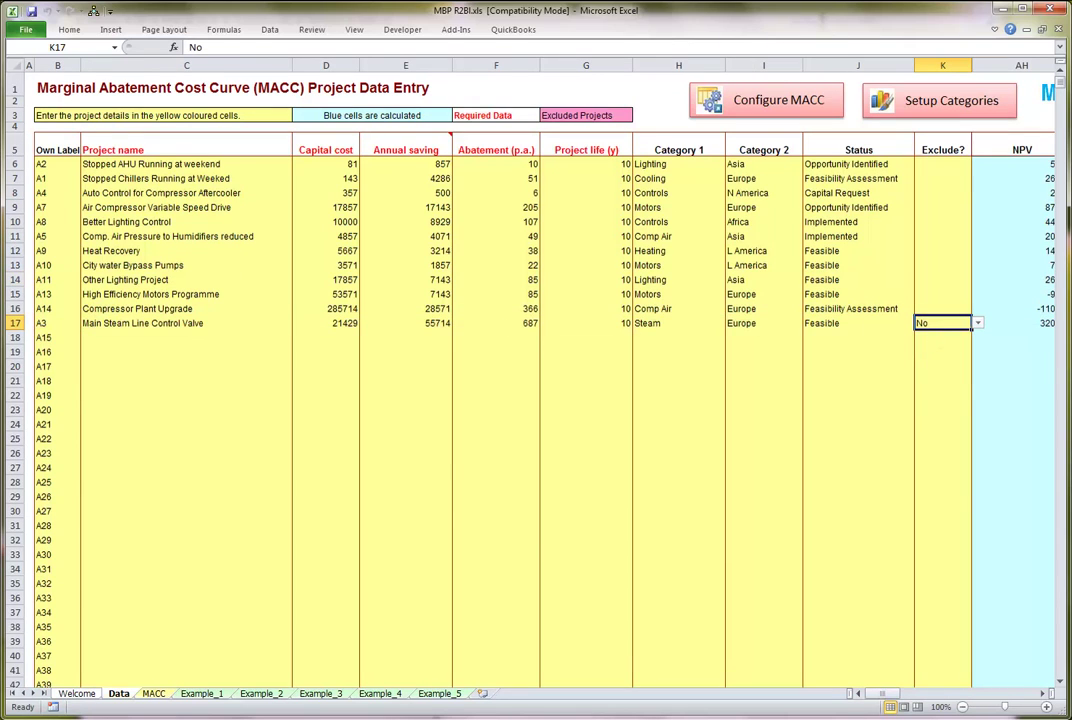
Step: Add a project named "Compressed Air Lead Detection" in the first empty project row, A15
{"action": "left_click", "coordinate": [102, 337]}
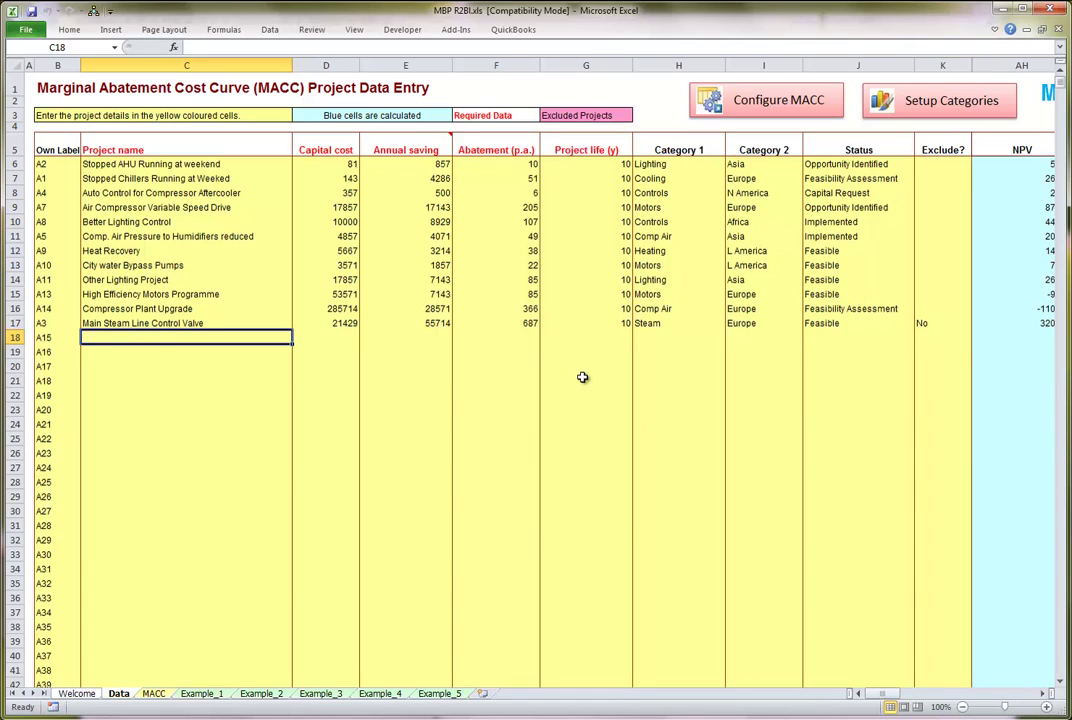
{"action": "type", "text": "Compressed Ai"}
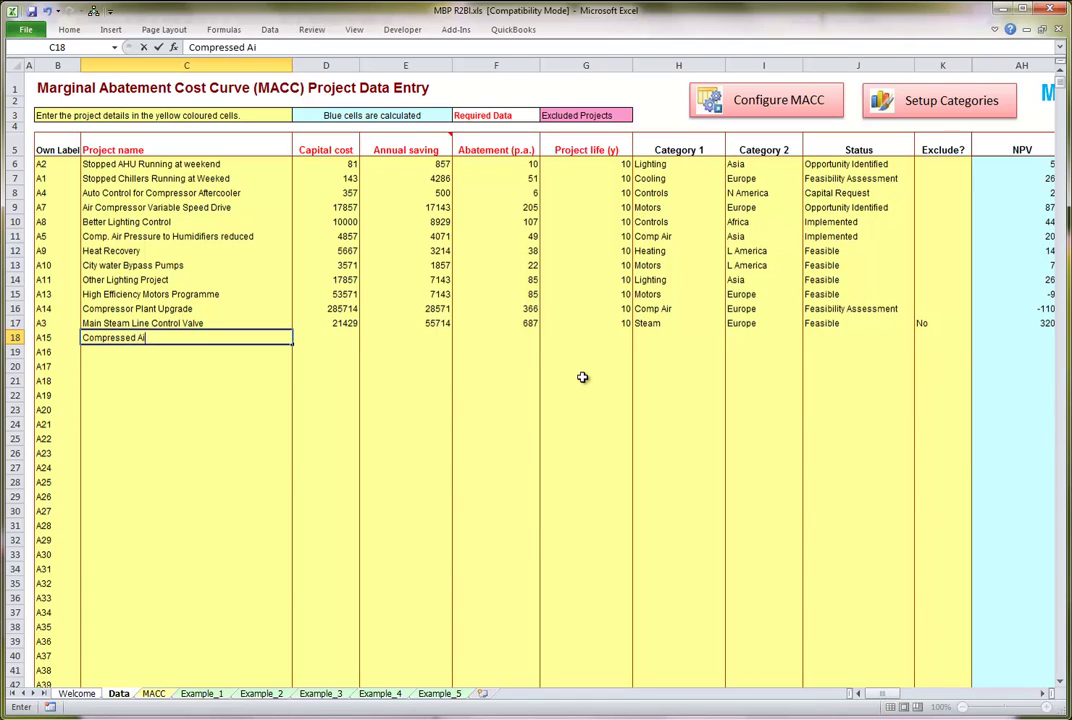
{"action": "type", "text": "r Lead Detection"}
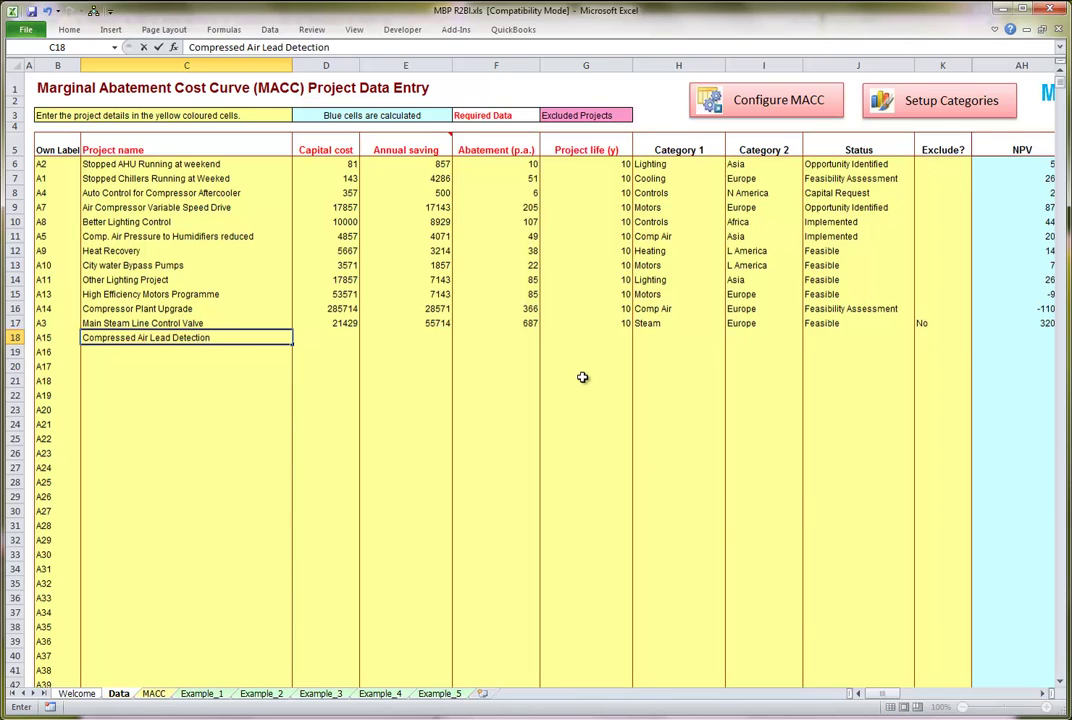
{"action": "key", "text": "Tab"}
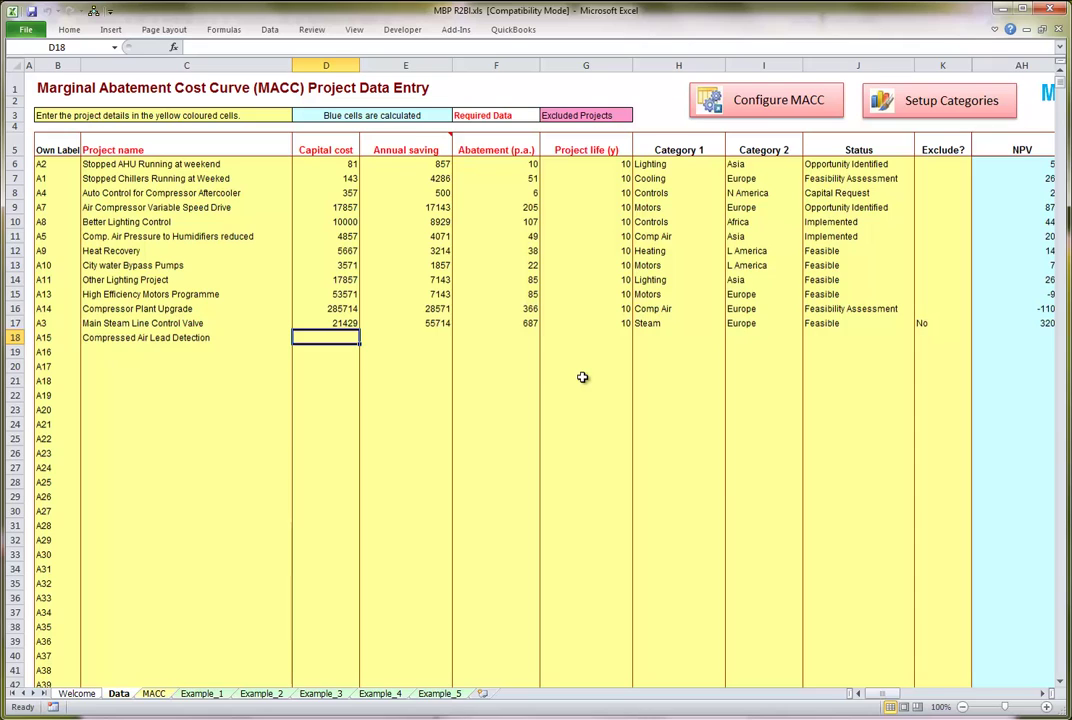
Step: Enter a capital cost of 5000, annual saving of 20000, abatement of 100 and project life of 10 for project A15
{"action": "type", "text": "5000"}
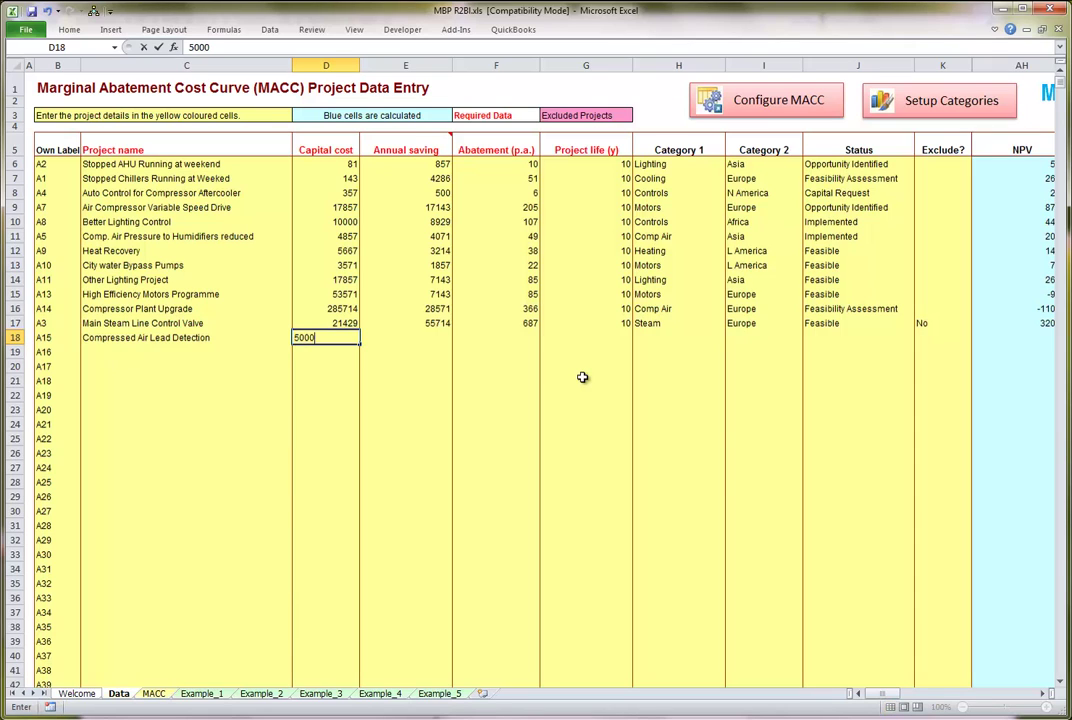
{"action": "key", "text": "Tab"}
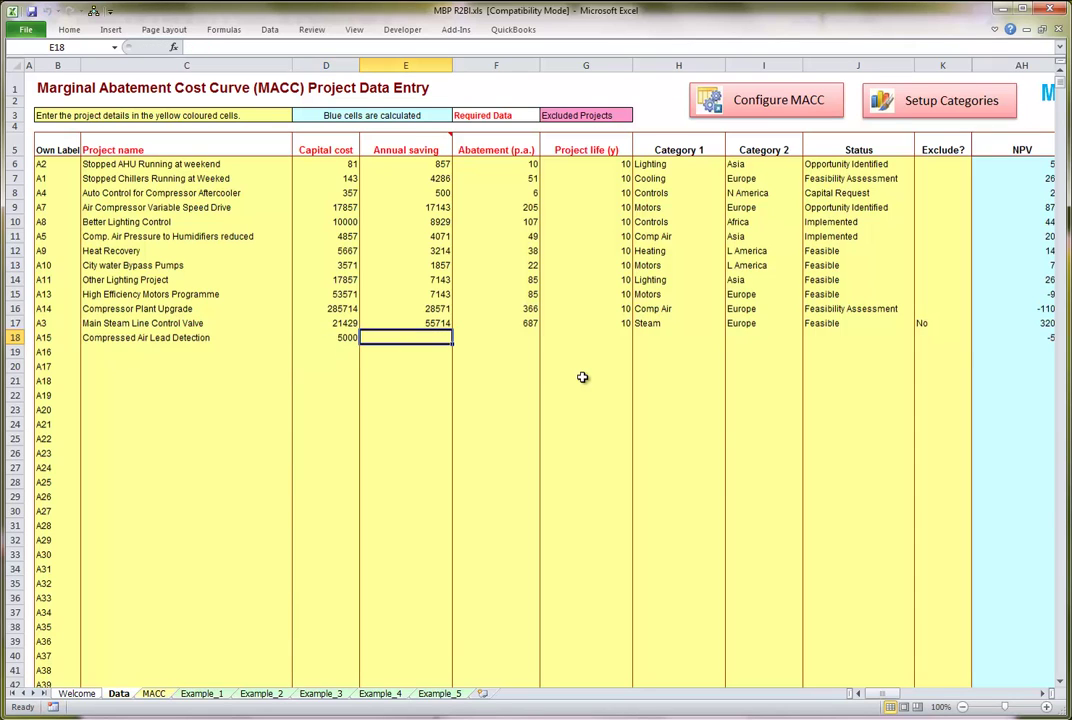
{"action": "type", "text": "20000"}
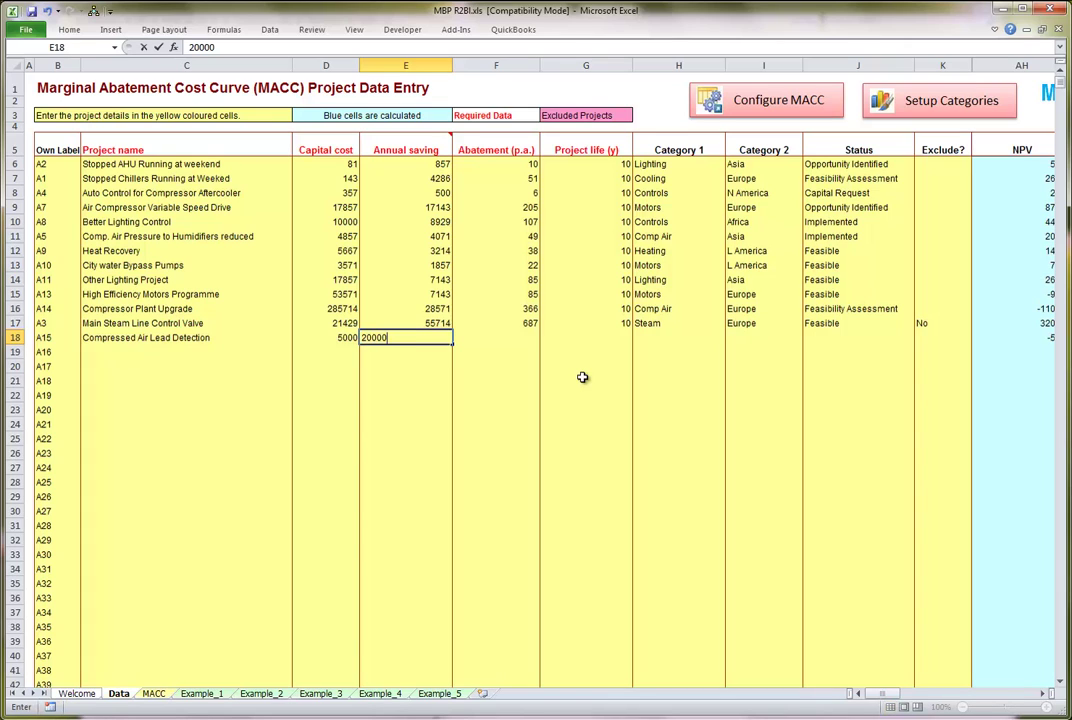
{"action": "key", "text": "Tab"}
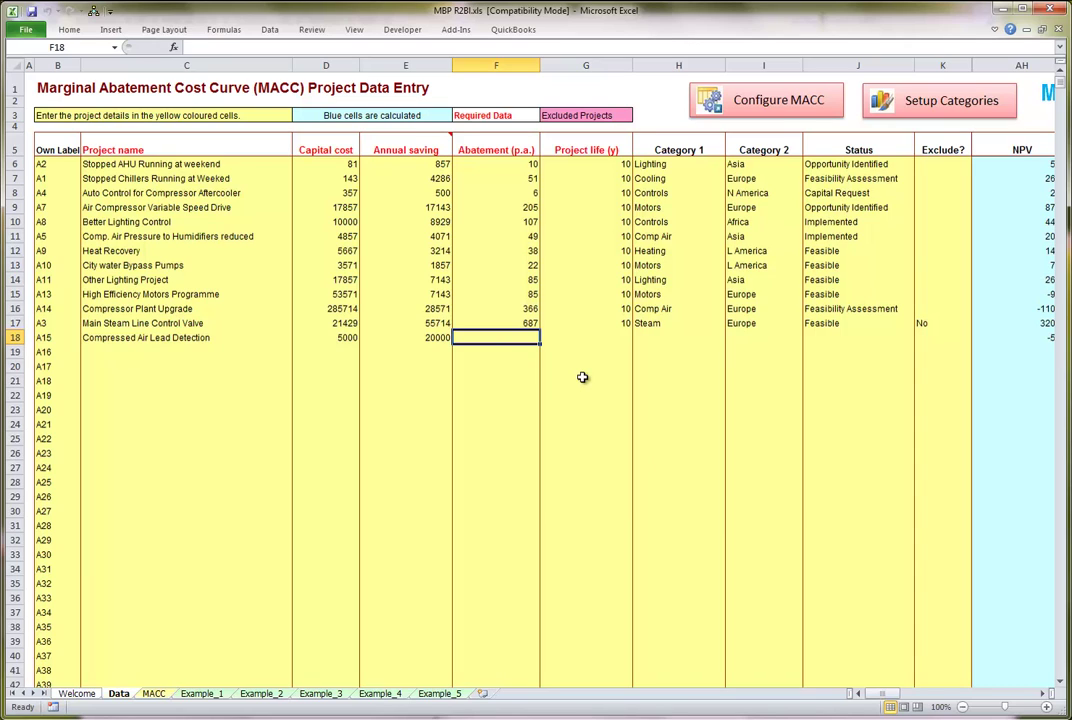
{"action": "type", "text": "100"}
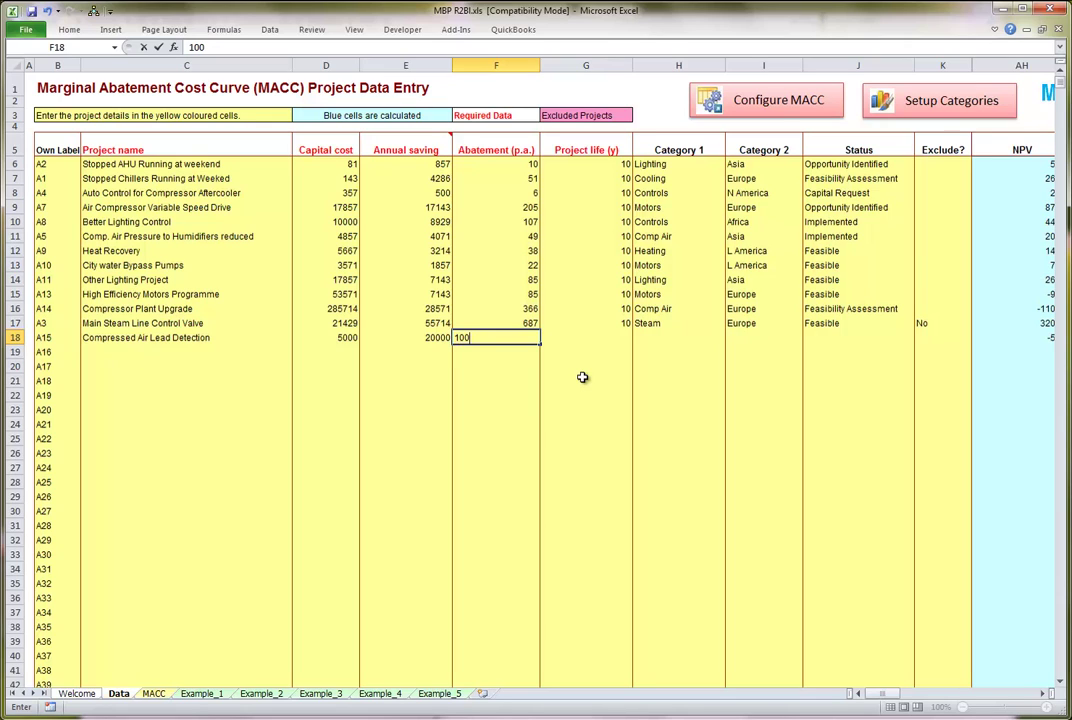
{"action": "key", "text": "Tab"}
{"action": "type", "text": "10"}
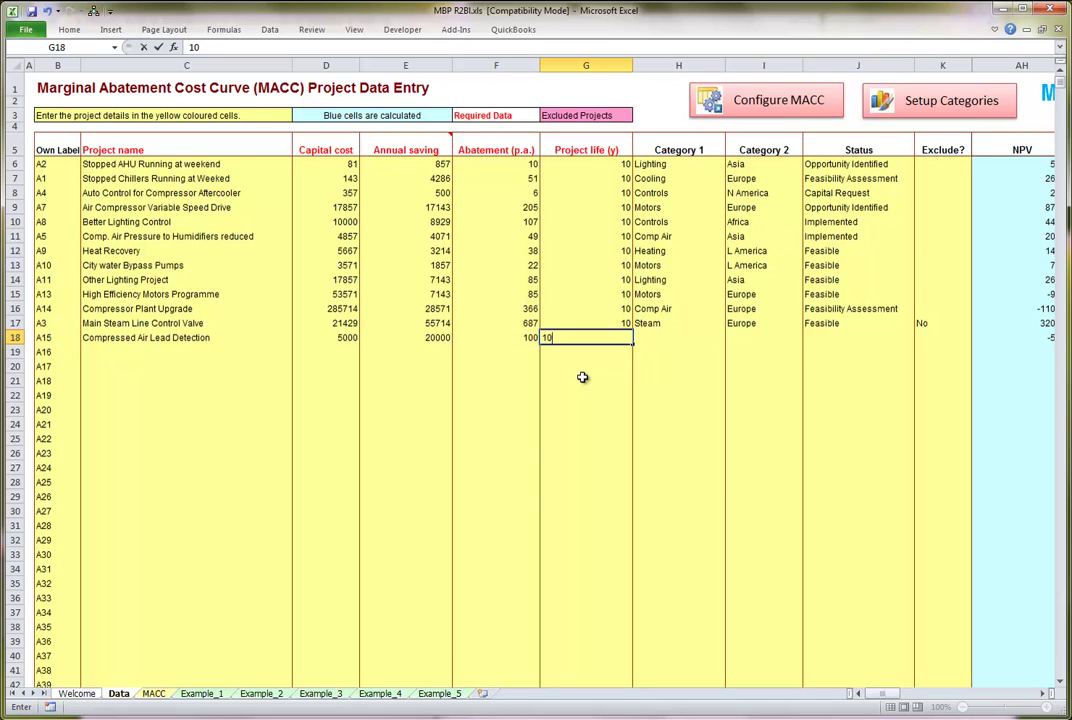
{"action": "key", "text": "Tab"}
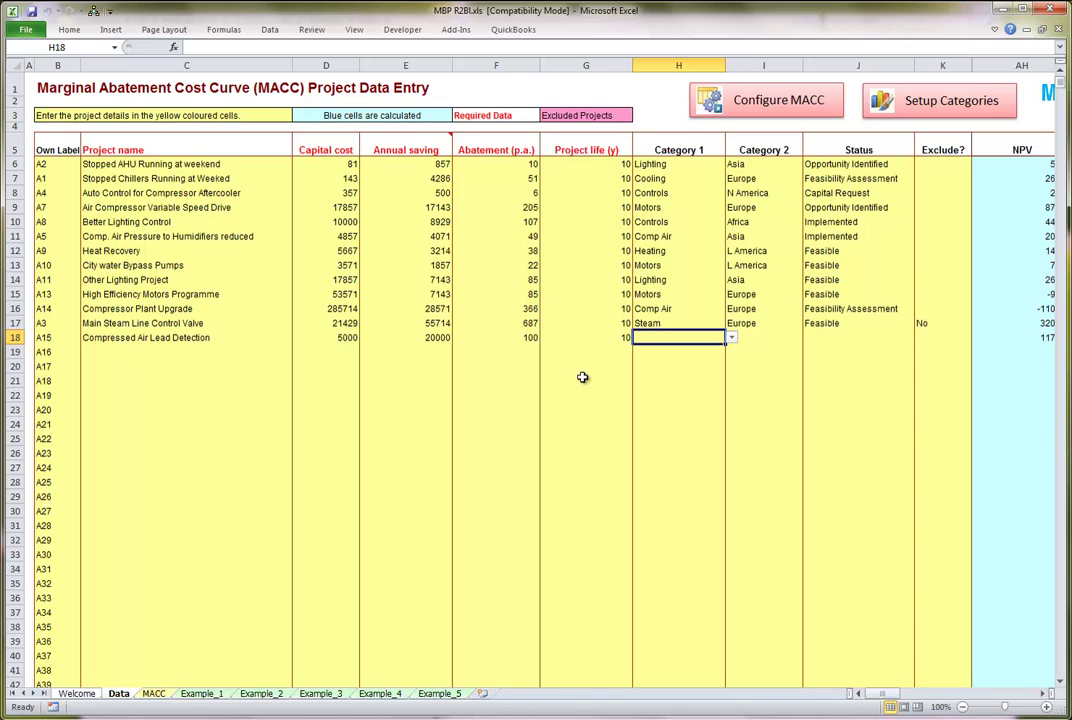
Step: Set Category 1 of the Compressed Air Lead Detection project to Comp Air
{"action": "left_click", "coordinate": [732, 338]}
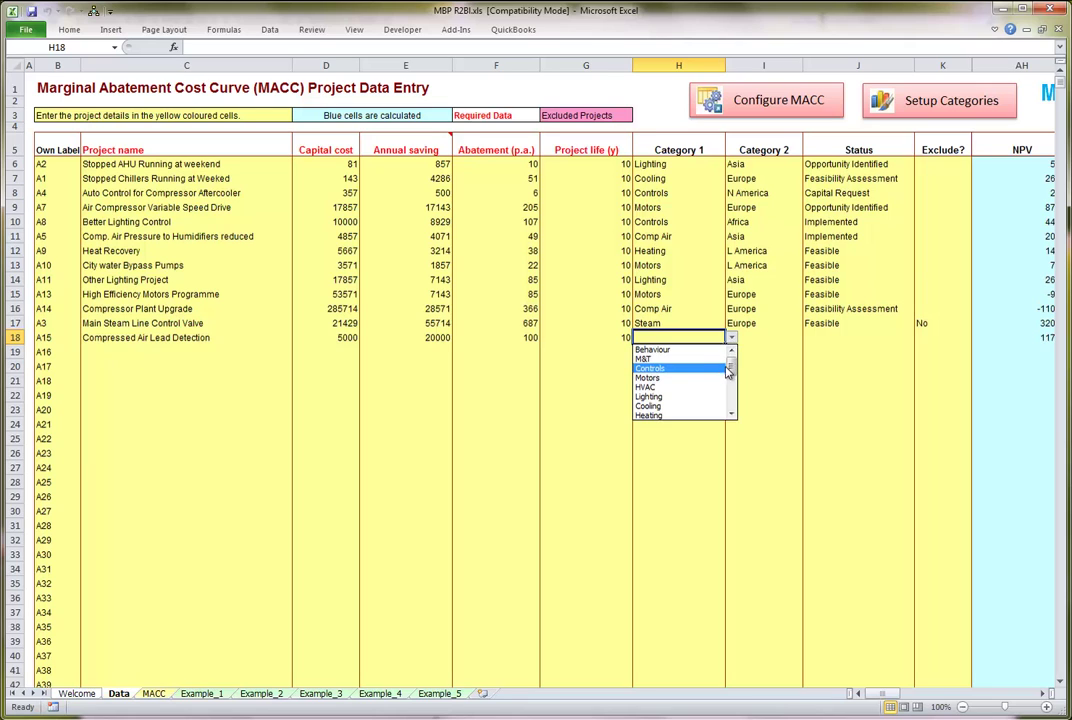
{"action": "left_click", "coordinate": [737, 393]}
{"action": "left_click_drag", "start_coordinate": [737, 393], "coordinate": [737, 365]}
{"action": "left_click", "coordinate": [735, 397]}
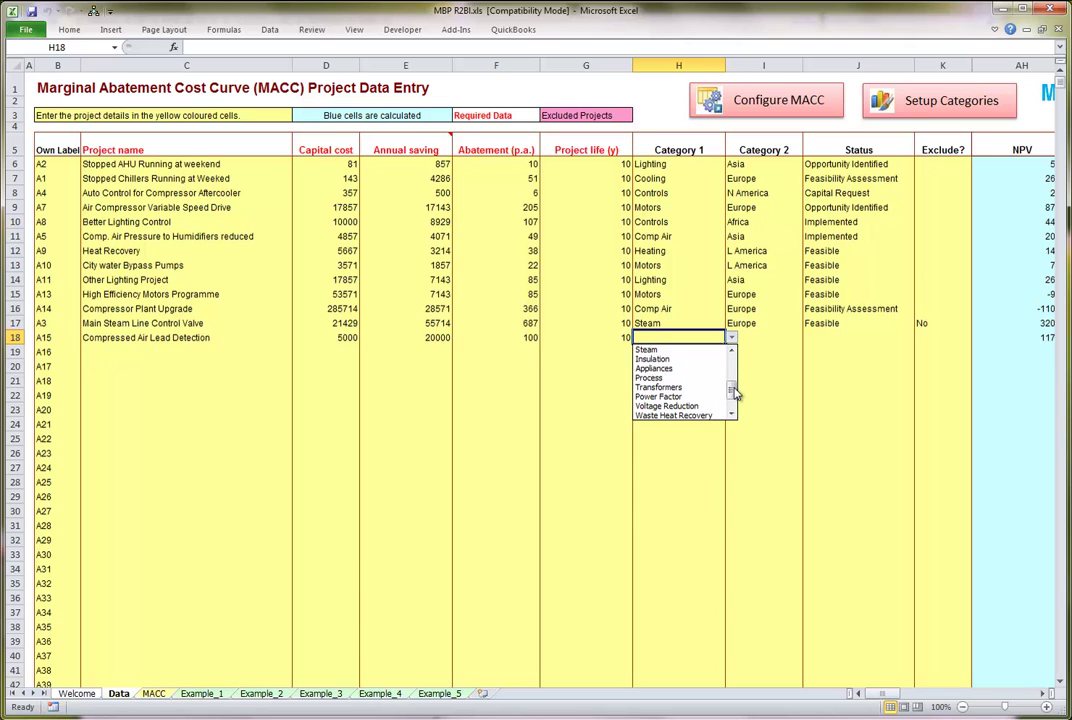
{"action": "left_click_drag", "start_coordinate": [735, 389], "coordinate": [738, 378]}
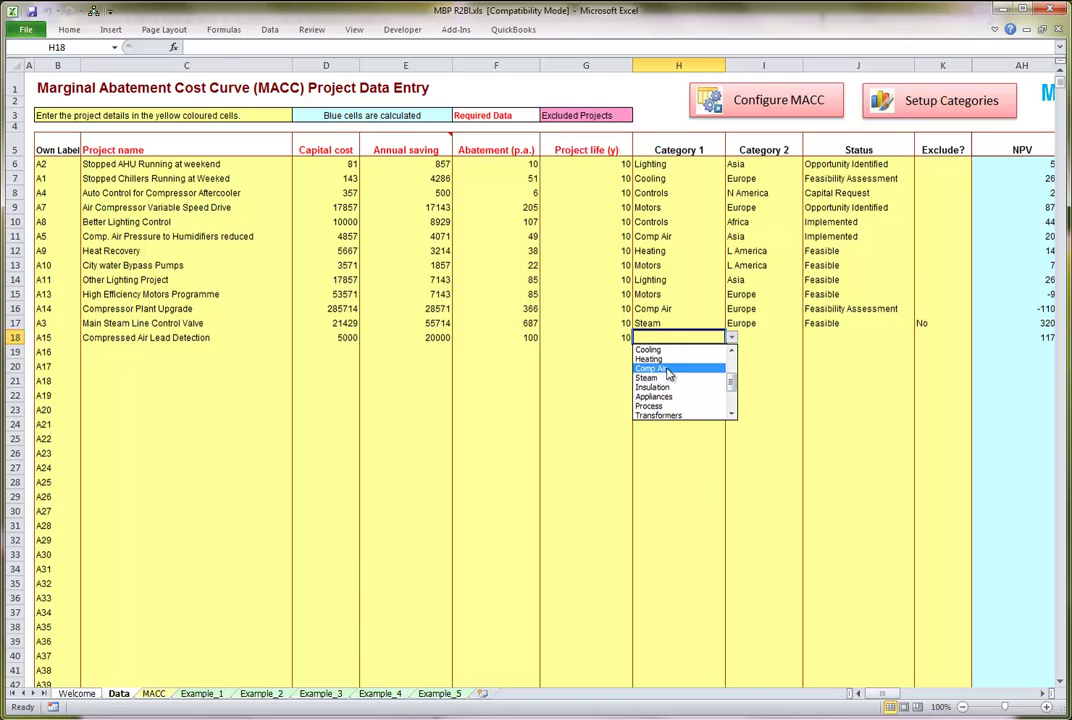
{"action": "left_click", "coordinate": [700, 368]}
Step: Set Category 2 to Europe and Status to Signed Off for the Compressed Air Lead Detection project
{"action": "left_click", "coordinate": [765, 338]}
{"action": "left_click", "coordinate": [809, 338]}
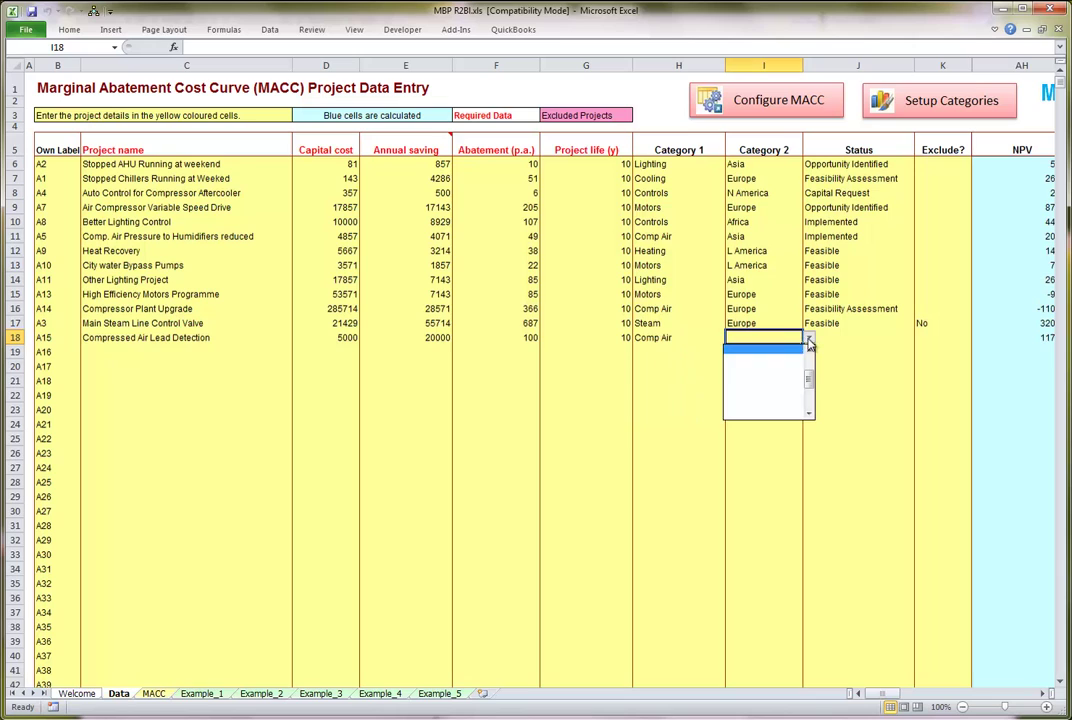
{"action": "left_click_drag", "start_coordinate": [811, 381], "coordinate": [808, 358]}
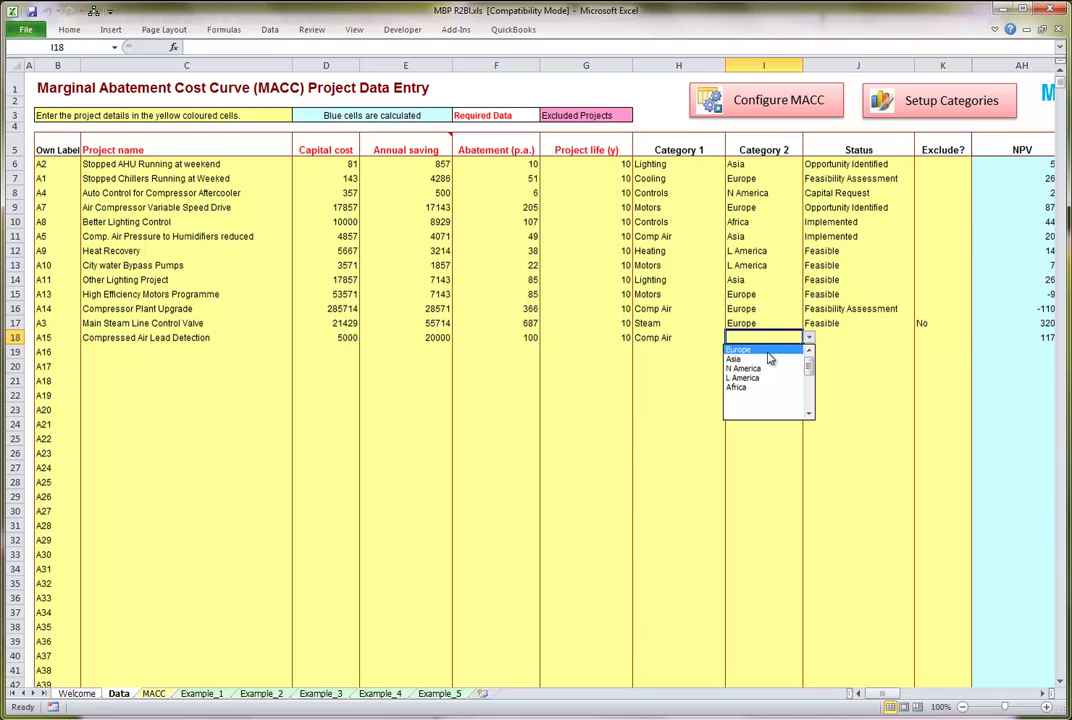
{"action": "left_click", "coordinate": [790, 350]}
{"action": "left_click", "coordinate": [843, 337]}
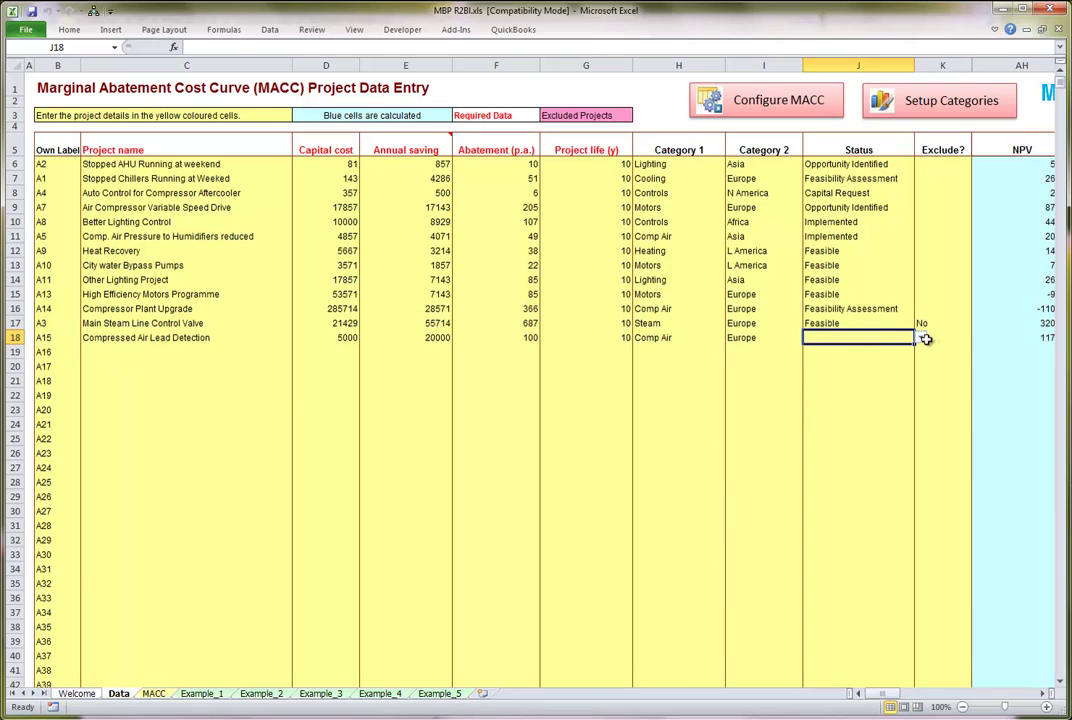
{"action": "left_click", "coordinate": [920, 339]}
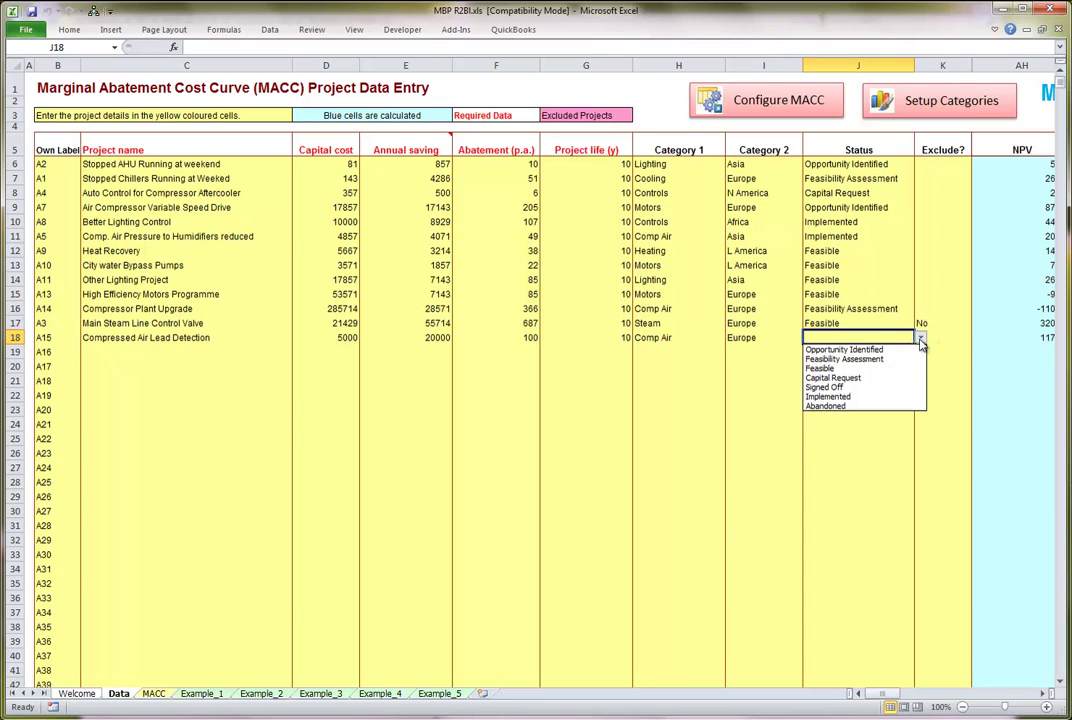
{"action": "left_click", "coordinate": [836, 387]}
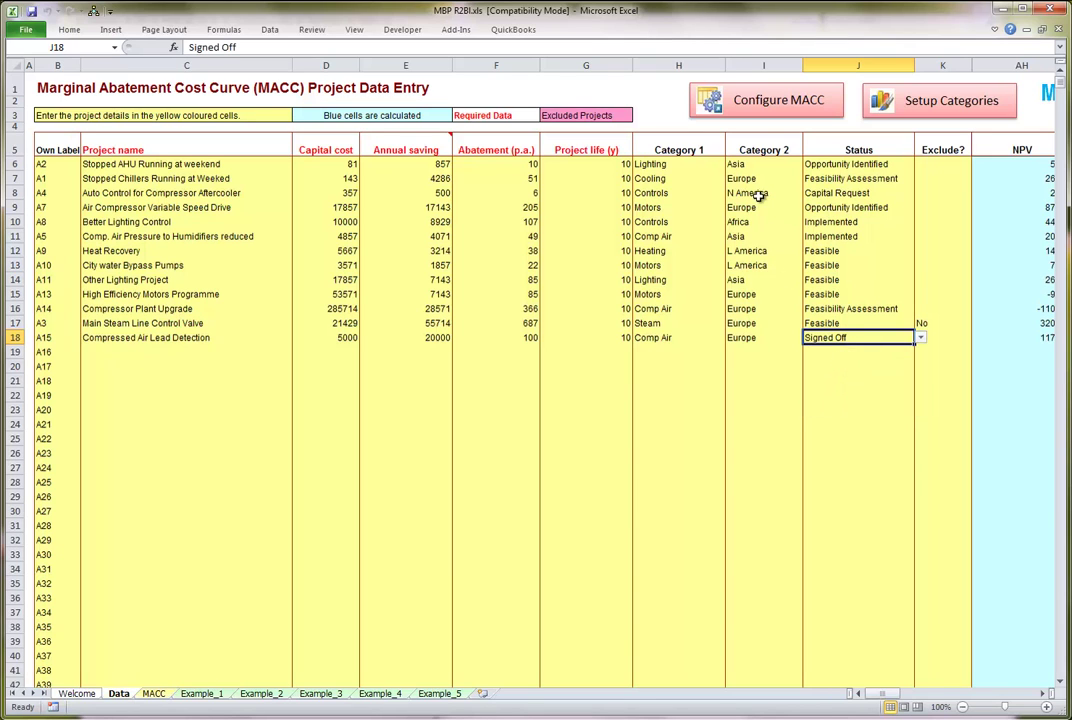
Step: Return to the MACC chart design and inspect the project bars coloured by status
{"action": "left_click", "coordinate": [752, 102]}
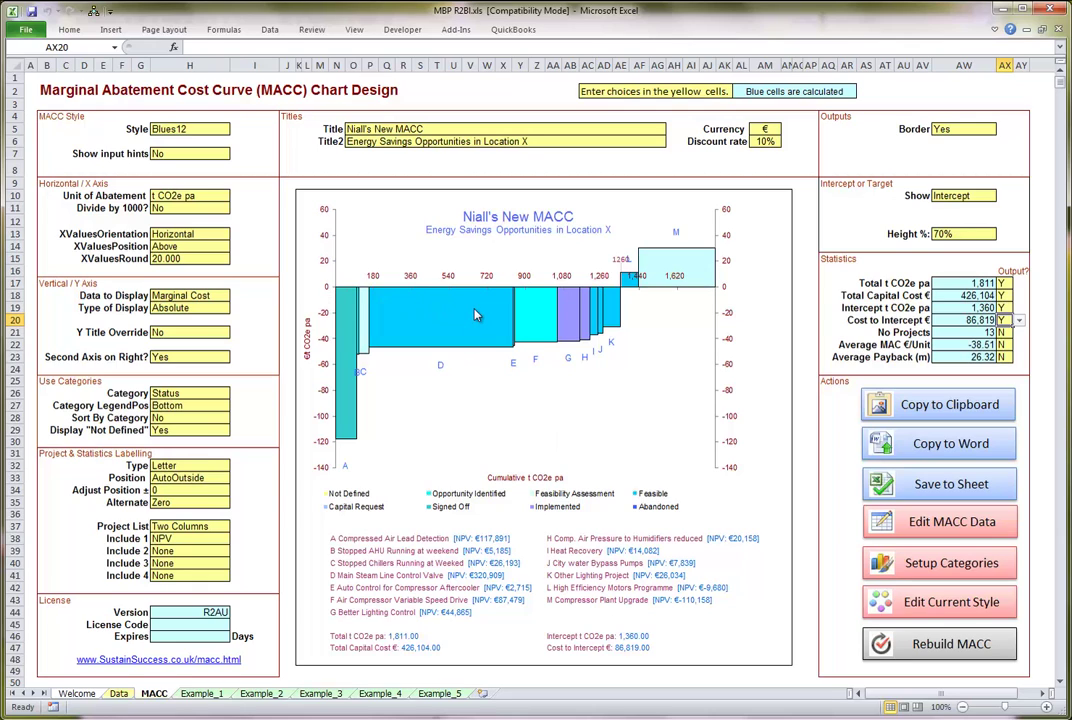
{"action": "mouse_move", "coordinate": [475, 312]}
{"action": "mouse_move", "coordinate": [350, 399]}
{"action": "mouse_move", "coordinate": [425, 330]}
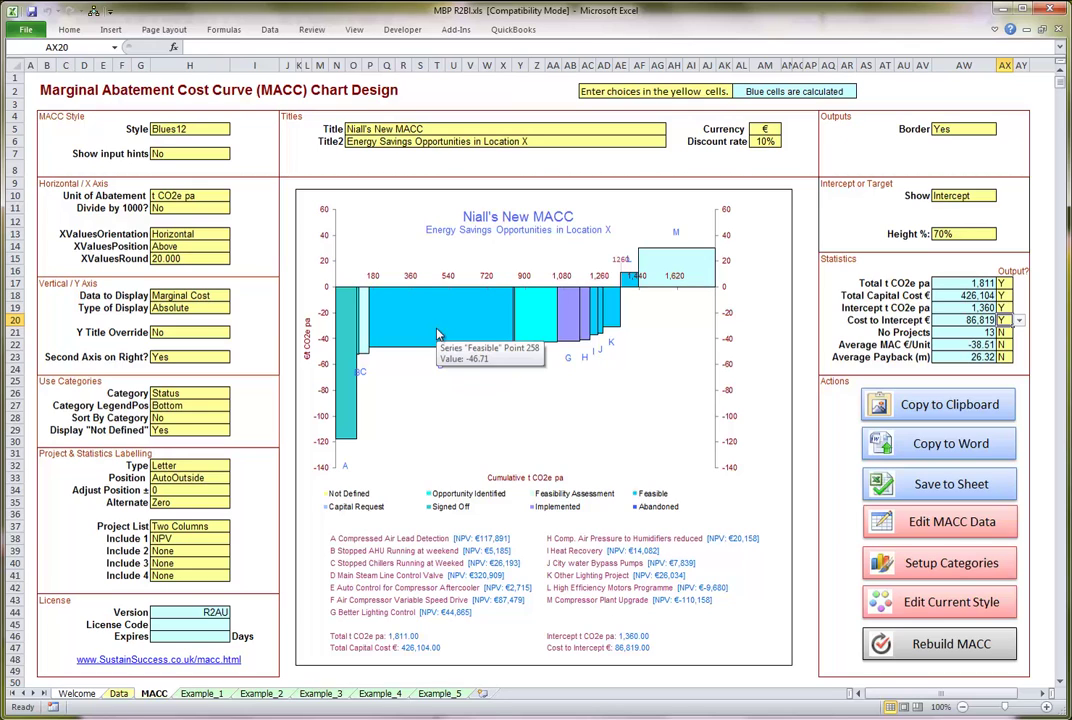
Step: In the categories setup, rename the Comp Air entry of the Technology category as "Compressed Air"
{"action": "left_click", "coordinate": [951, 565]}
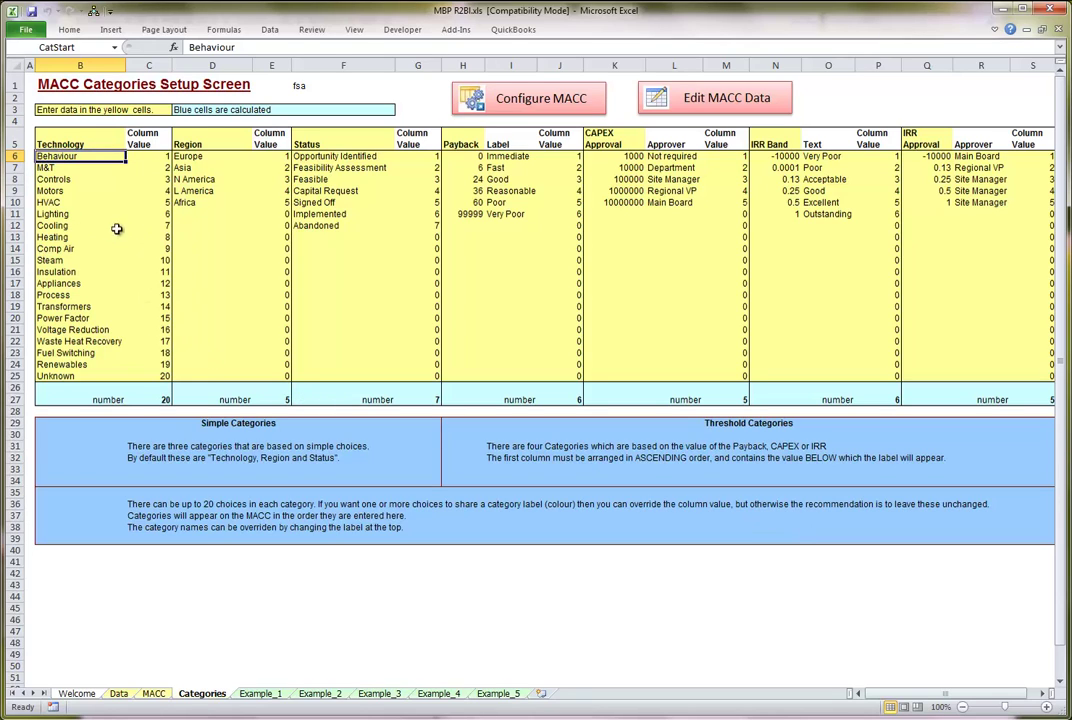
{"action": "left_click", "coordinate": [63, 248]}
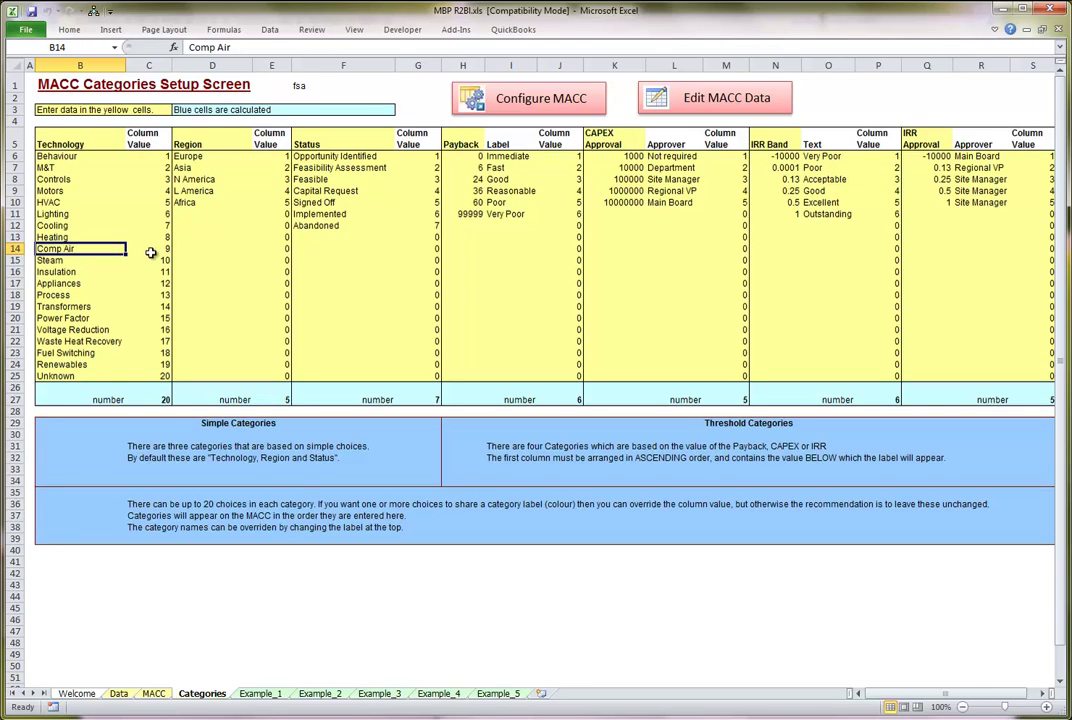
{"action": "key", "text": "BackSpace"}
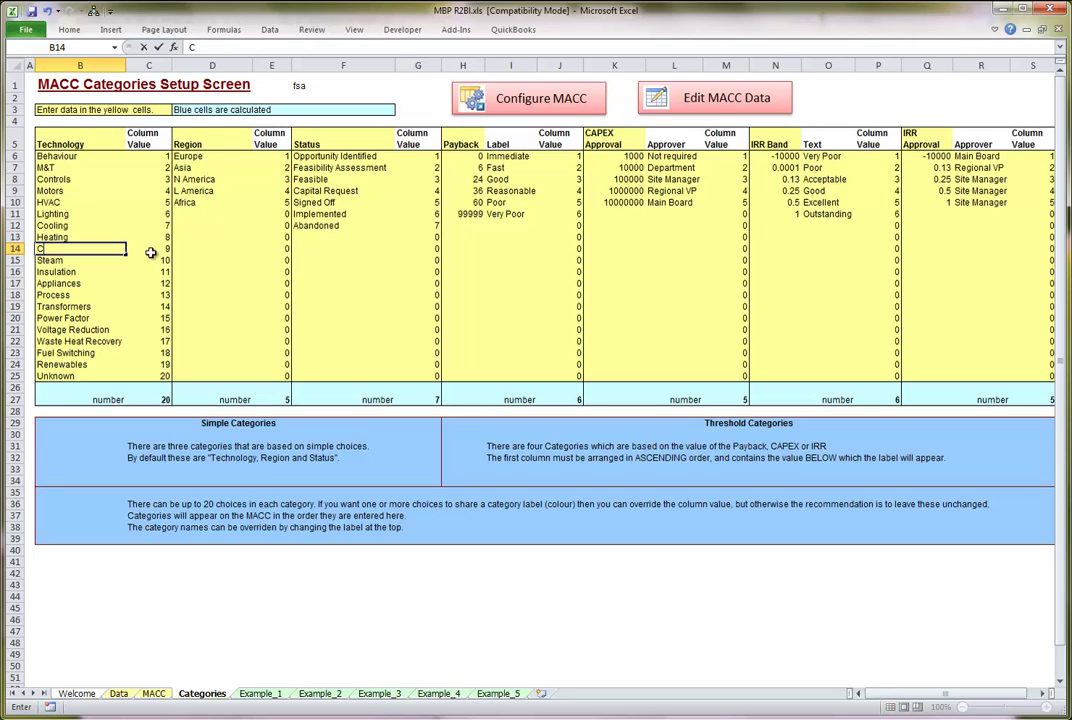
{"action": "type", "text": "Compressed Air"}
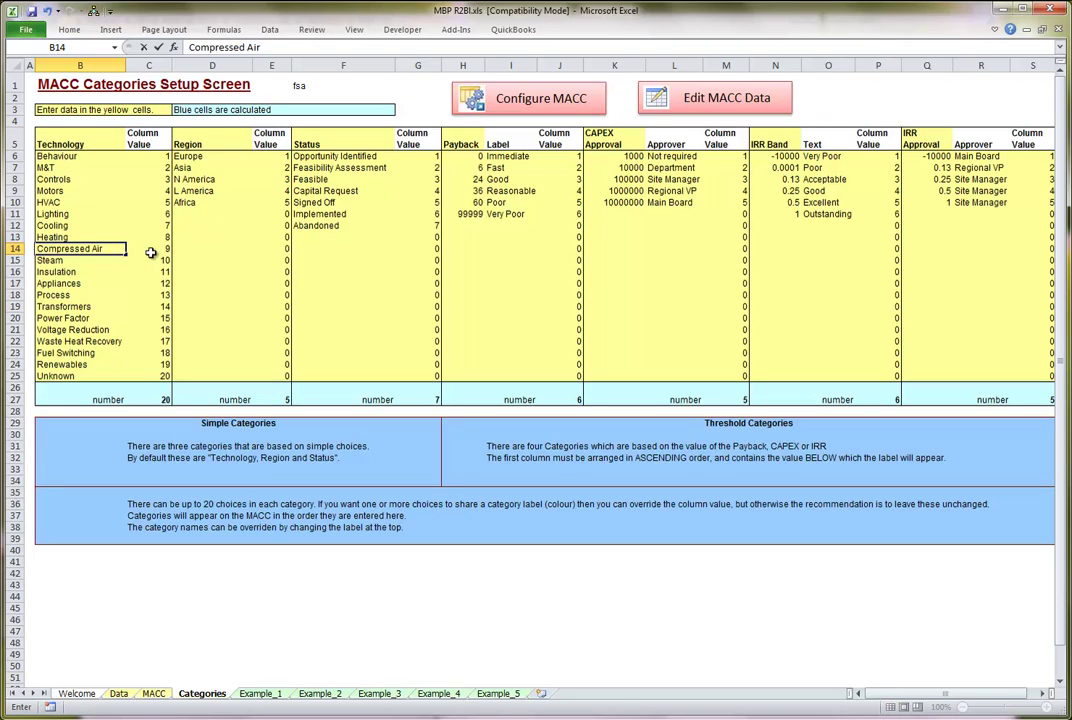
{"action": "left_click", "coordinate": [150, 252]}
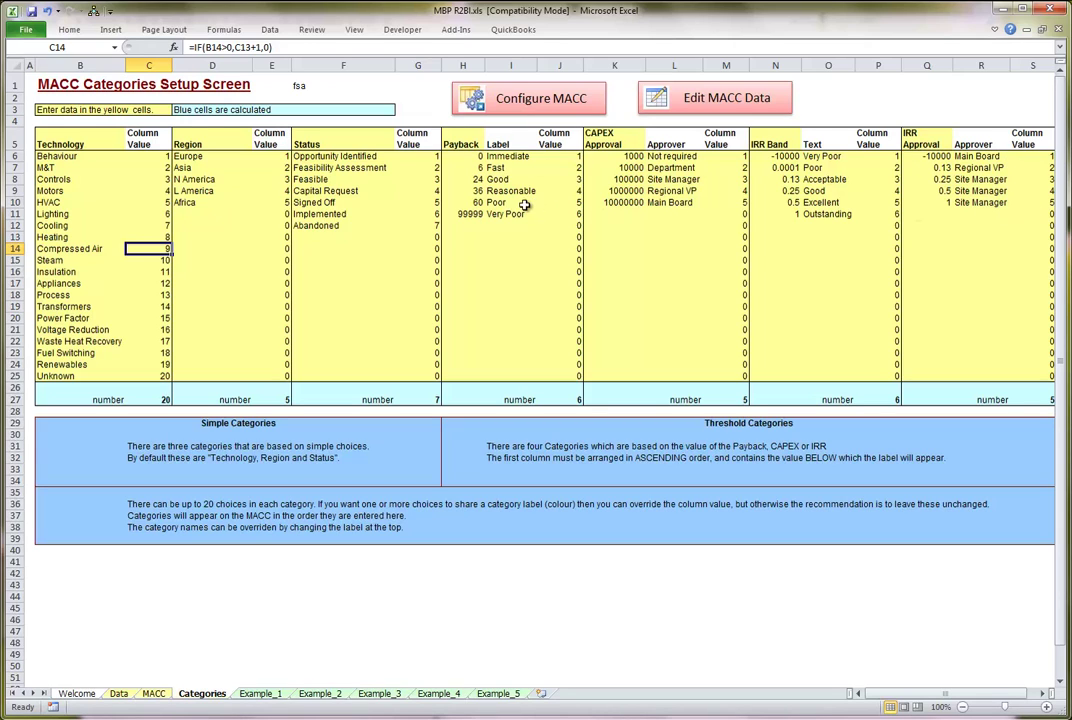
Step: Review the threshold values and labels of the Payback and CAPEX Approval categories
{"action": "left_click", "coordinate": [470, 158]}
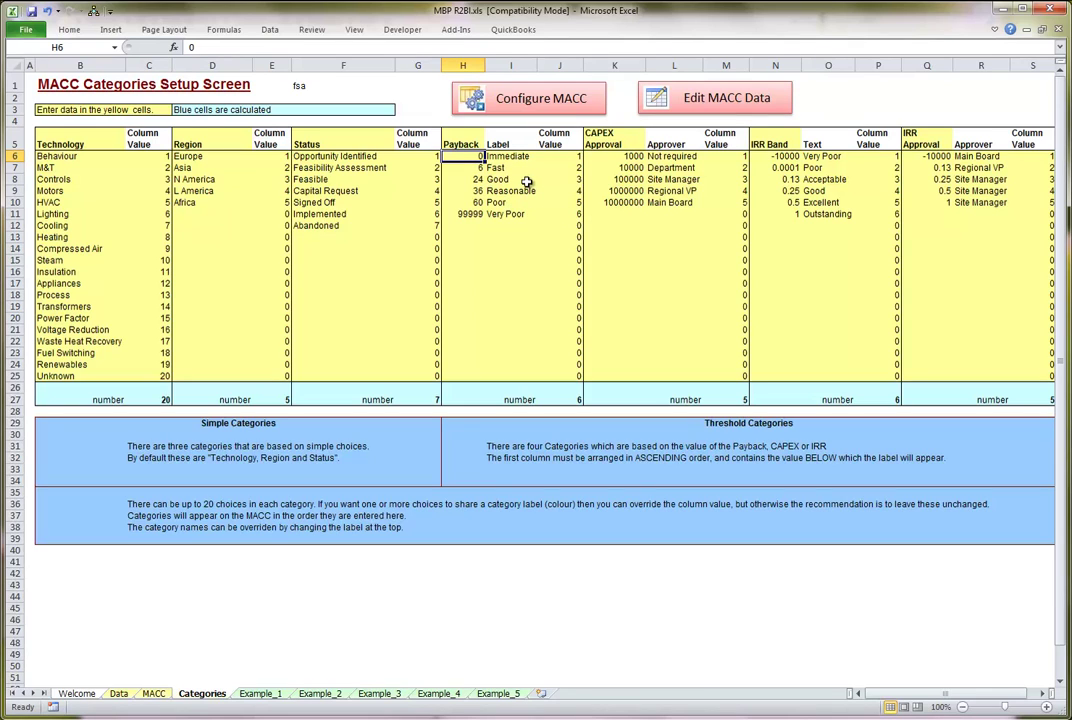
{"action": "key", "text": "Down"}
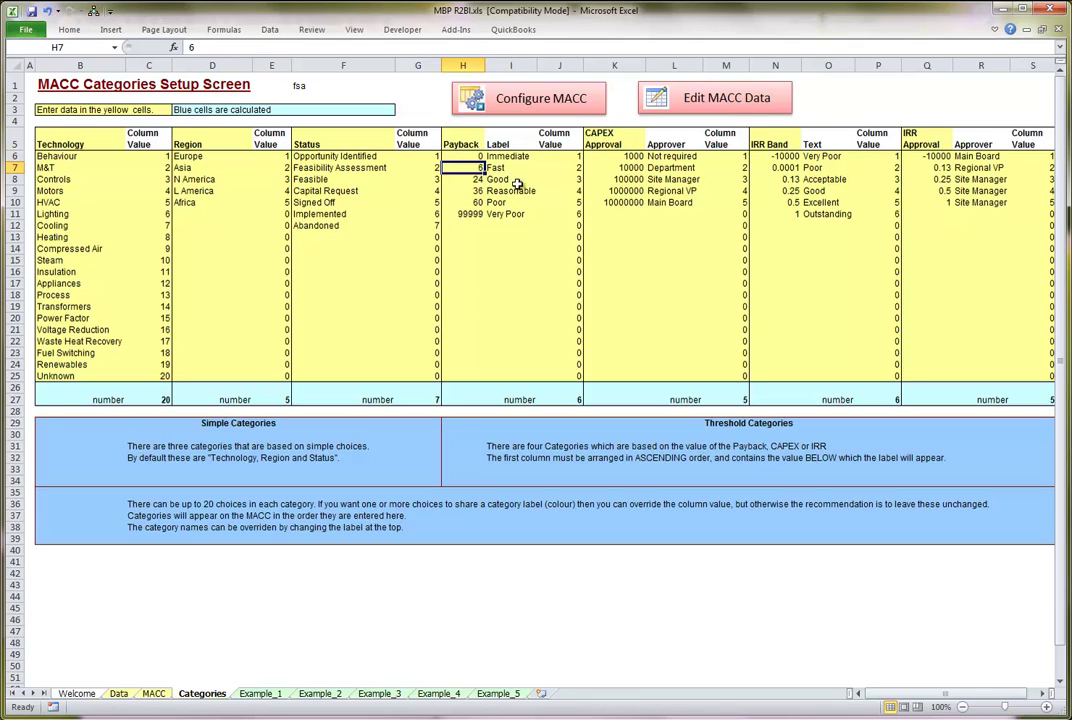
{"action": "key", "text": "Down"}
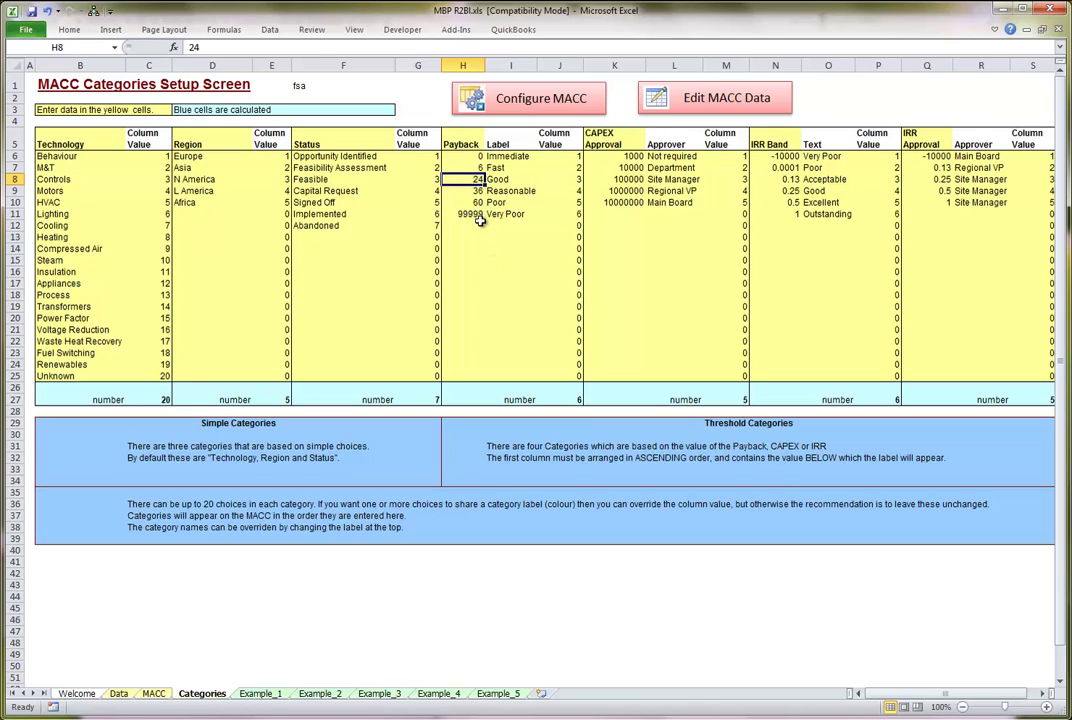
{"action": "left_click", "coordinate": [627, 168]}
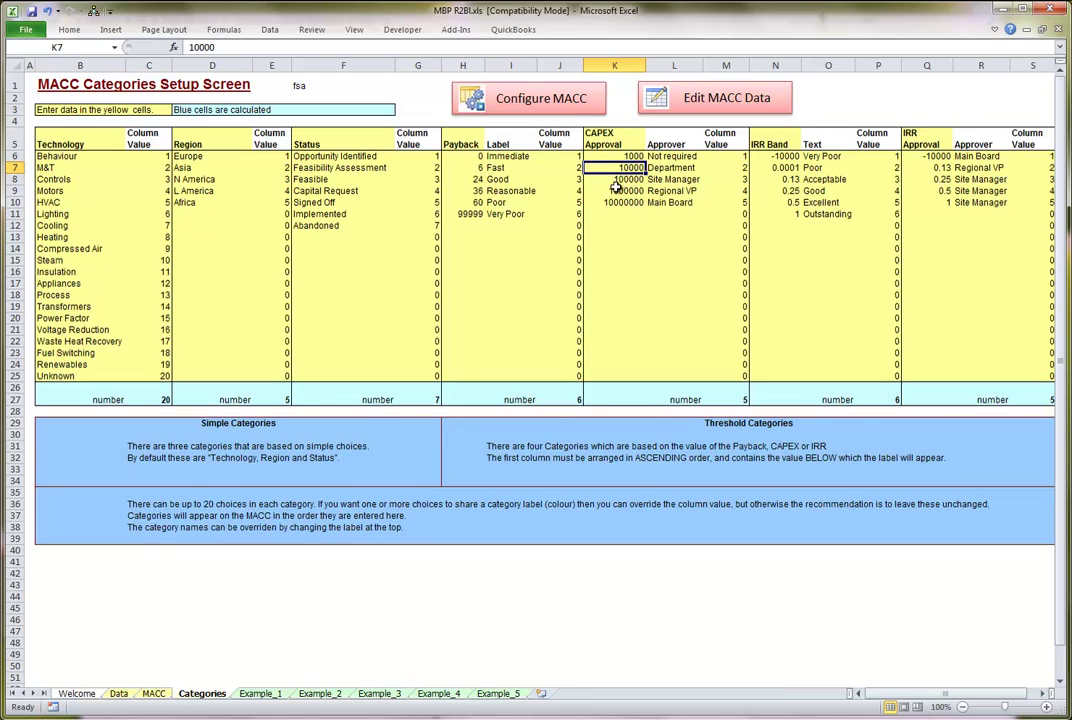
{"action": "left_click", "coordinate": [624, 178]}
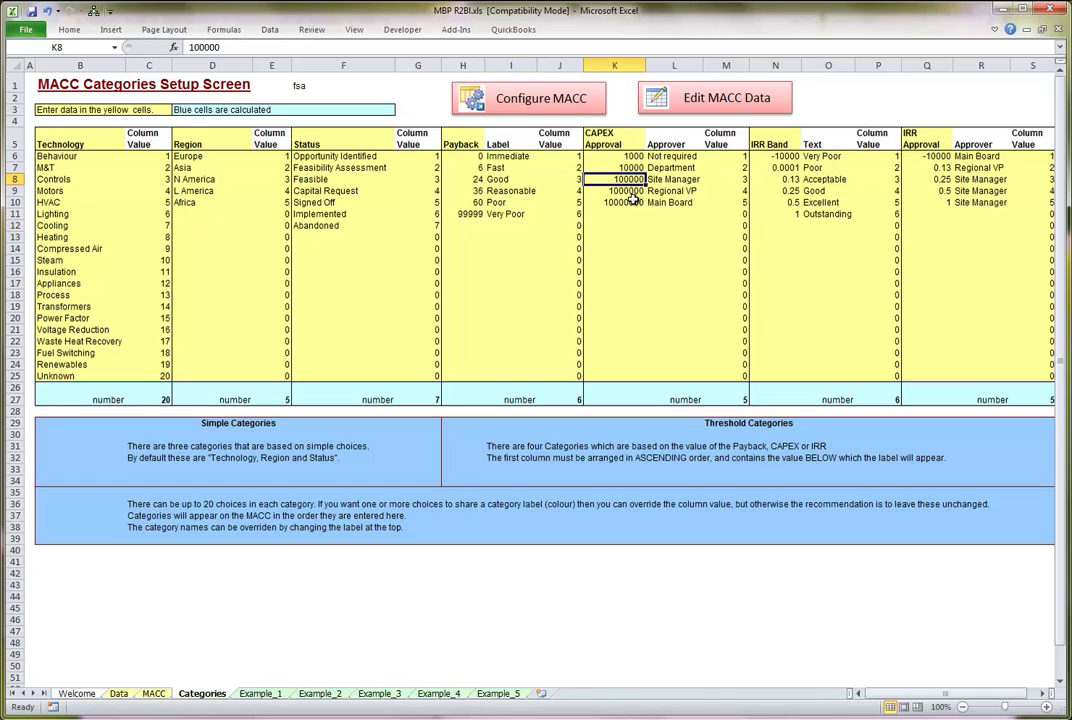
Step: Return to the MACC chart design and set the chart's Category to CAPEX Approval
{"action": "left_click", "coordinate": [538, 100]}
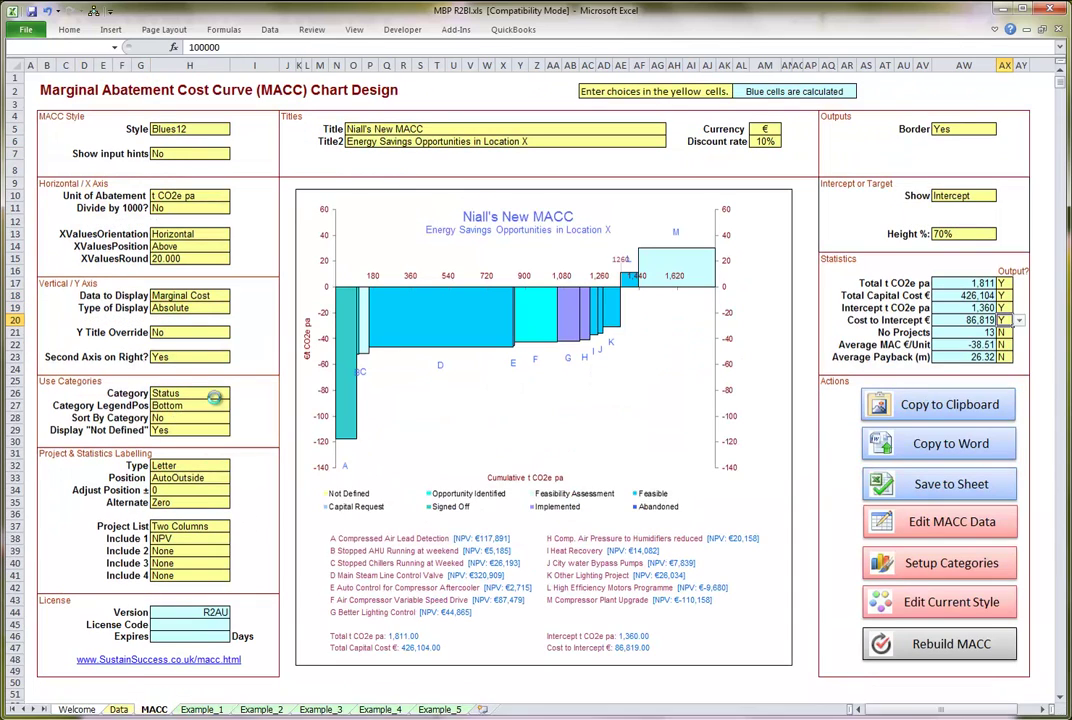
{"action": "left_click", "coordinate": [184, 393]}
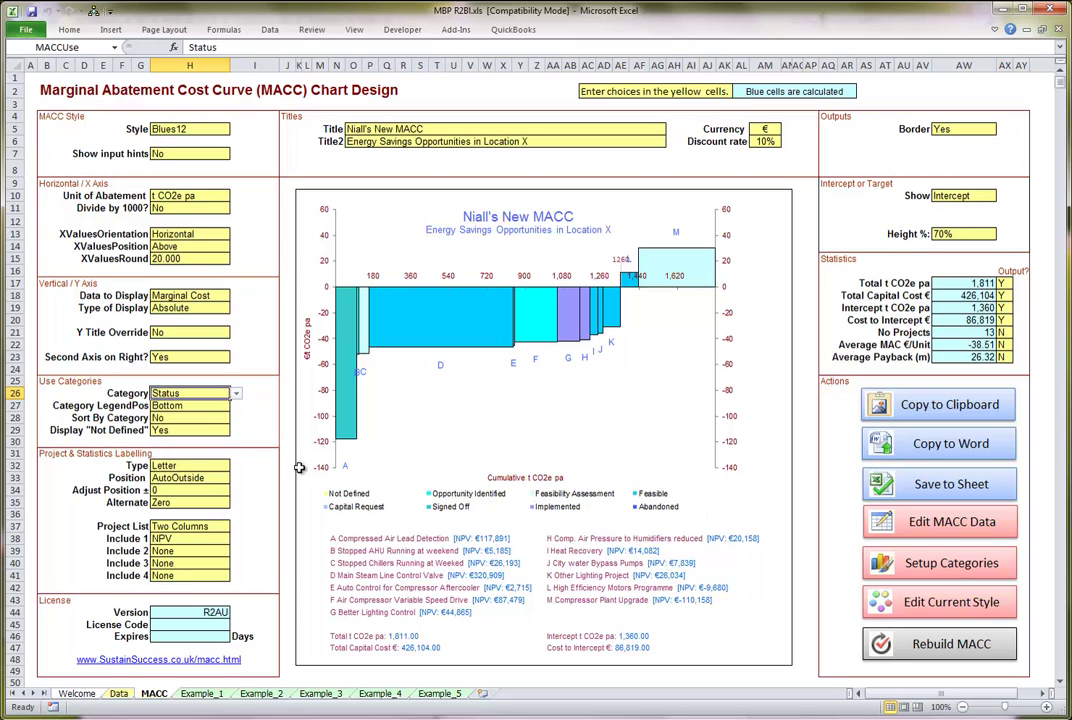
{"action": "left_click", "coordinate": [236, 394]}
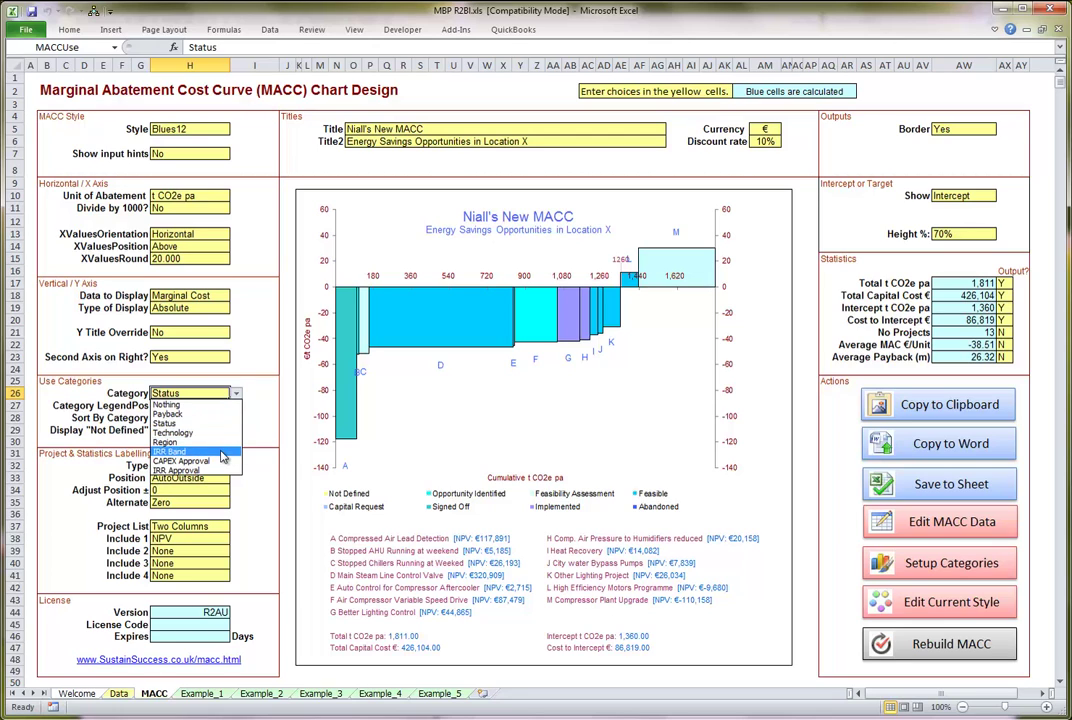
{"action": "left_click", "coordinate": [212, 463]}
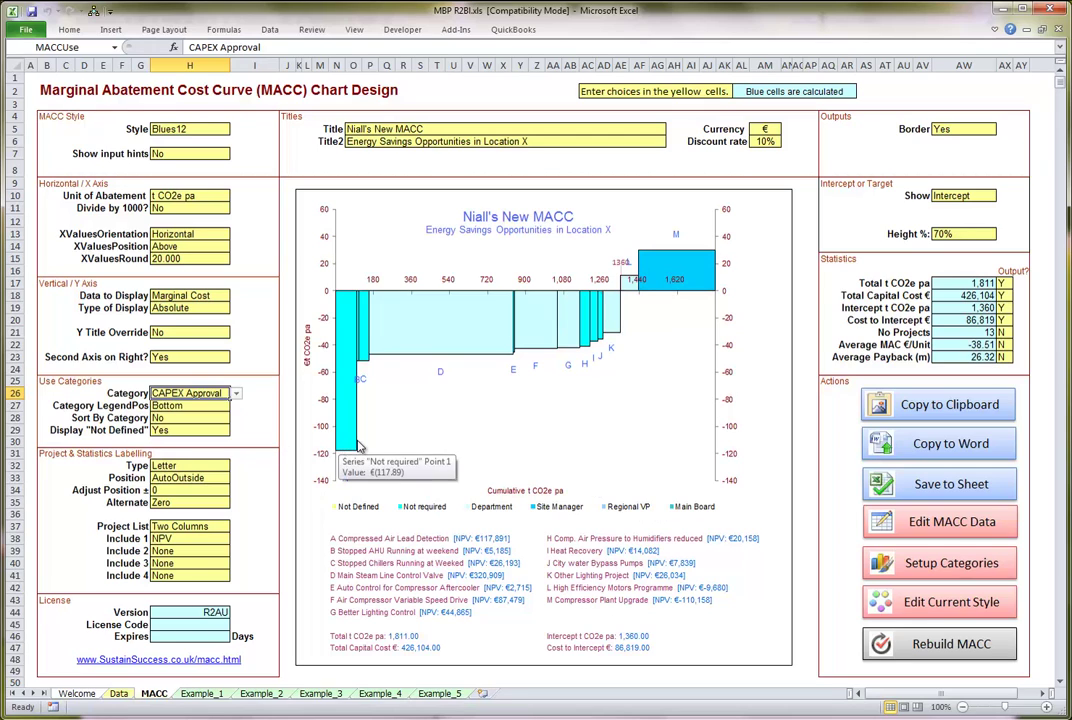
{"action": "mouse_move", "coordinate": [358, 447]}
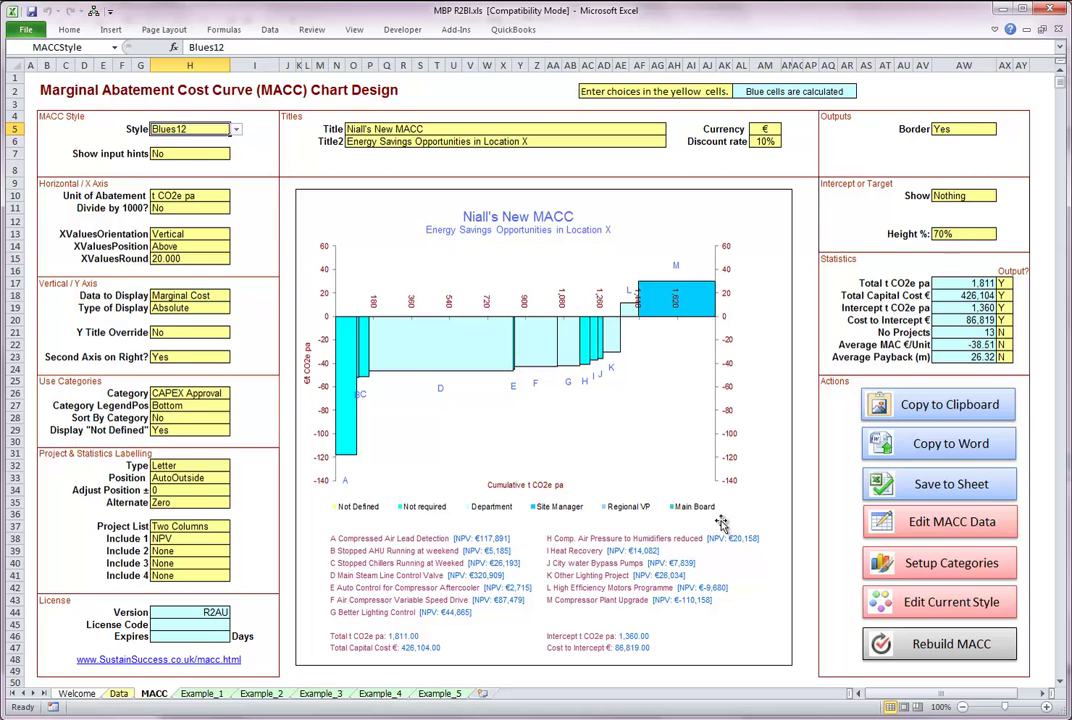
Step: Try the GreenRed3Pastel style and the Rainbow style on the MACC chart
{"action": "left_click", "coordinate": [236, 130]}
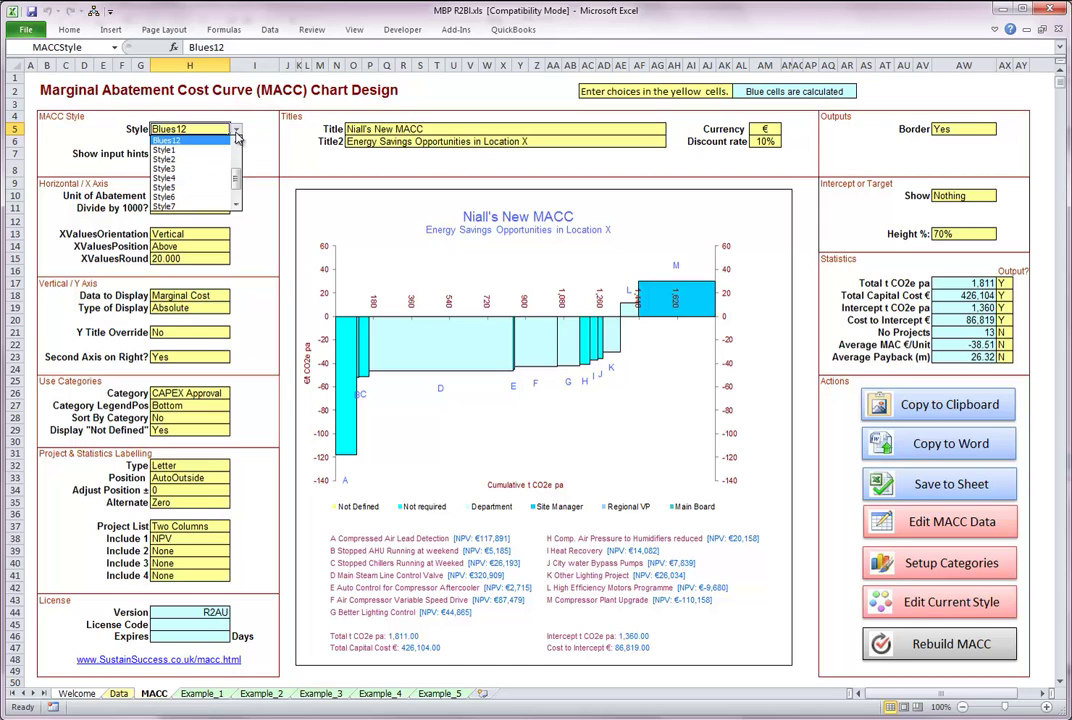
{"action": "left_click_drag", "start_coordinate": [237, 181], "coordinate": [238, 128]}
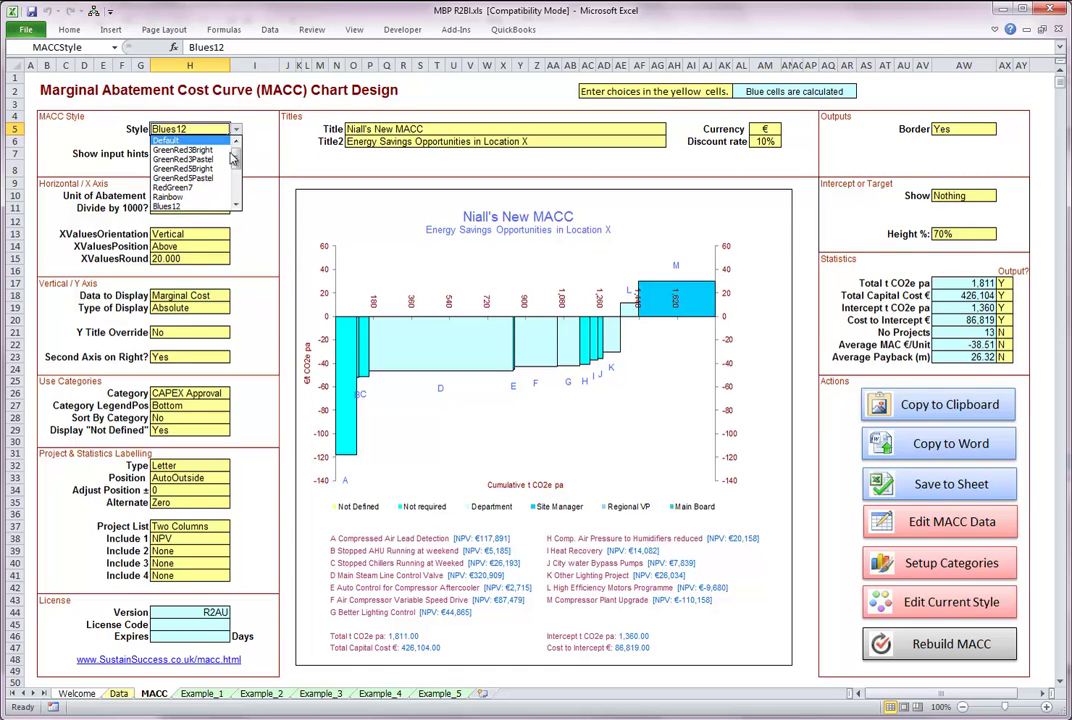
{"action": "left_click", "coordinate": [202, 161]}
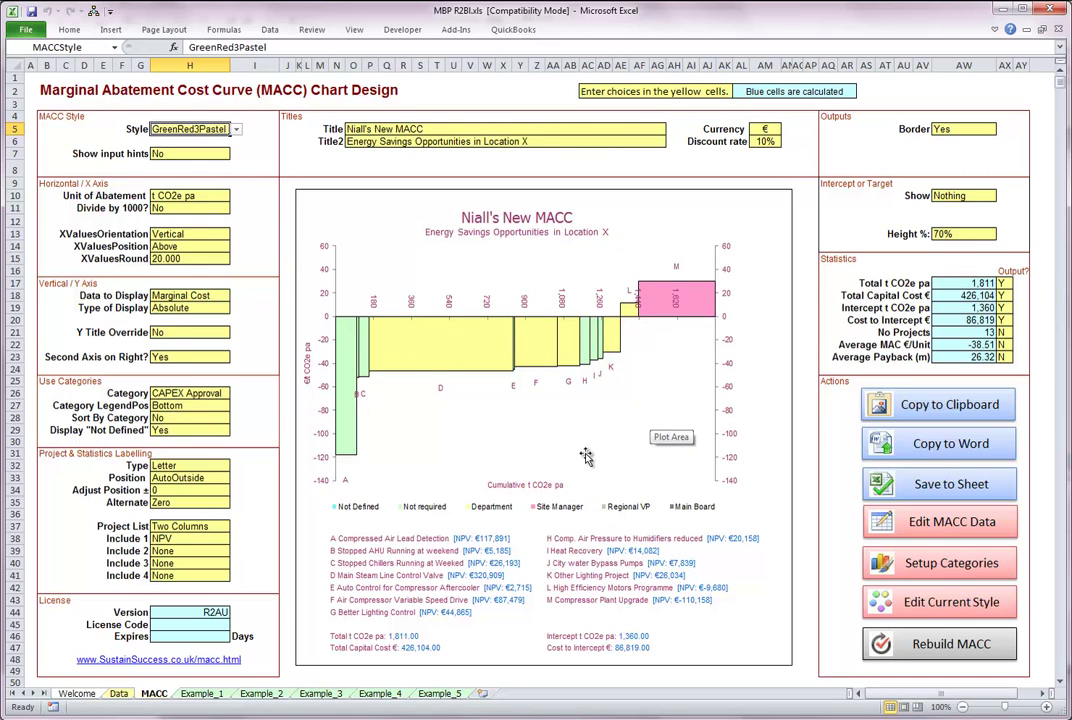
{"action": "left_click", "coordinate": [236, 129]}
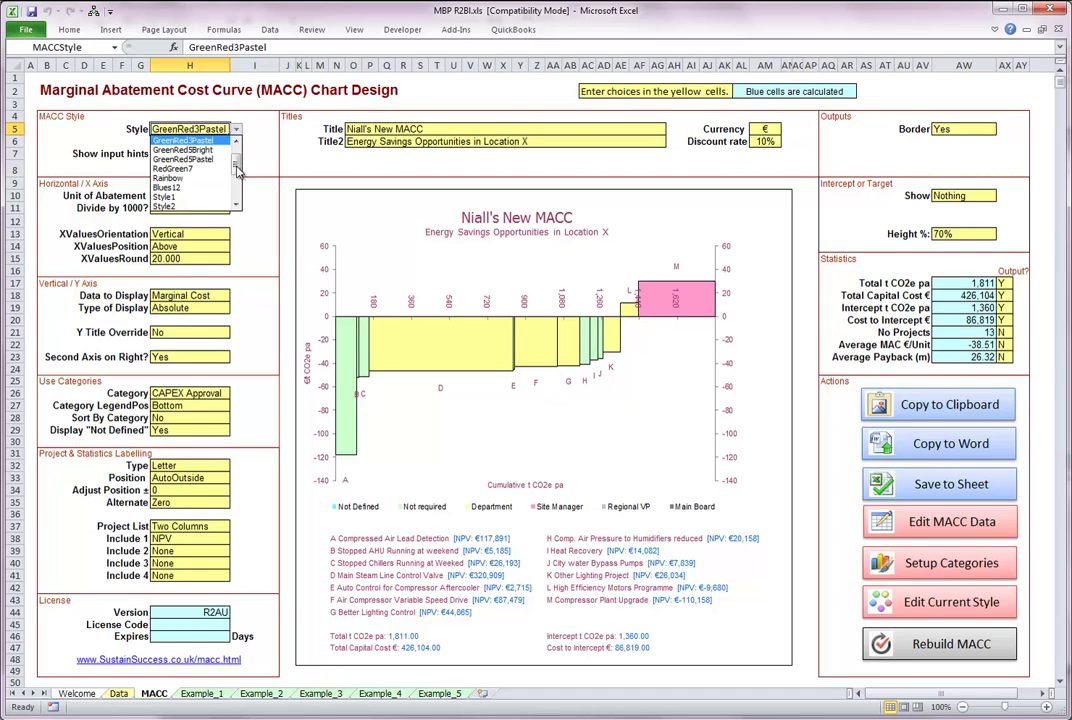
{"action": "scroll", "coordinate": [237, 170], "scroll_direction": "down", "scroll_amount": 1}
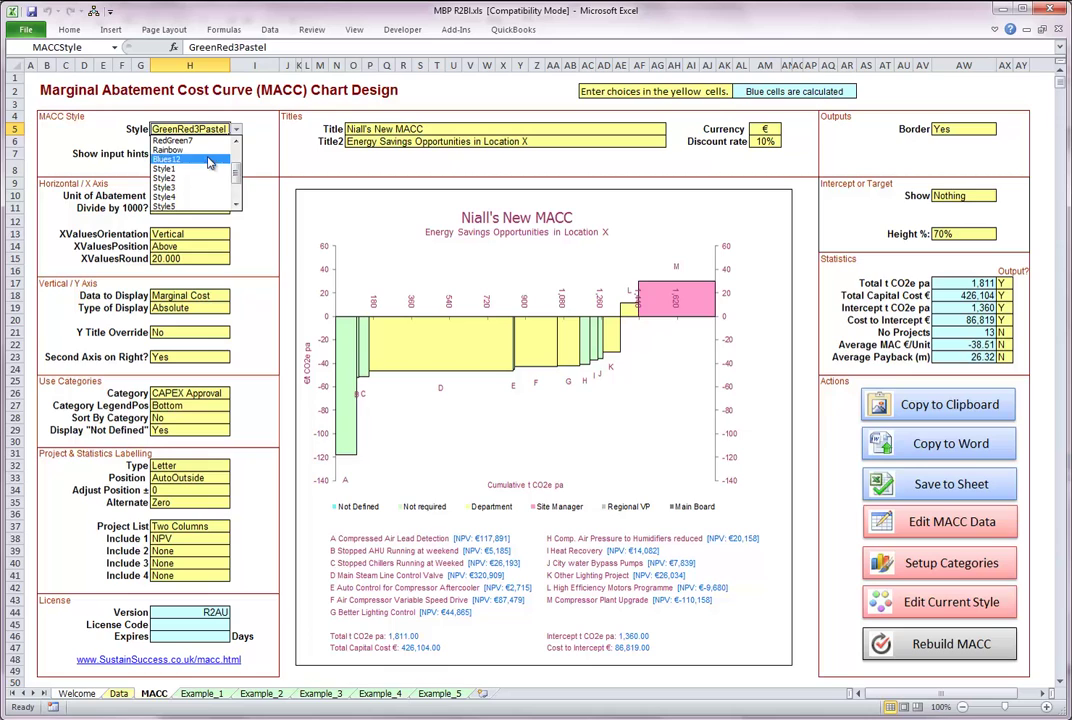
{"action": "left_click", "coordinate": [170, 150]}
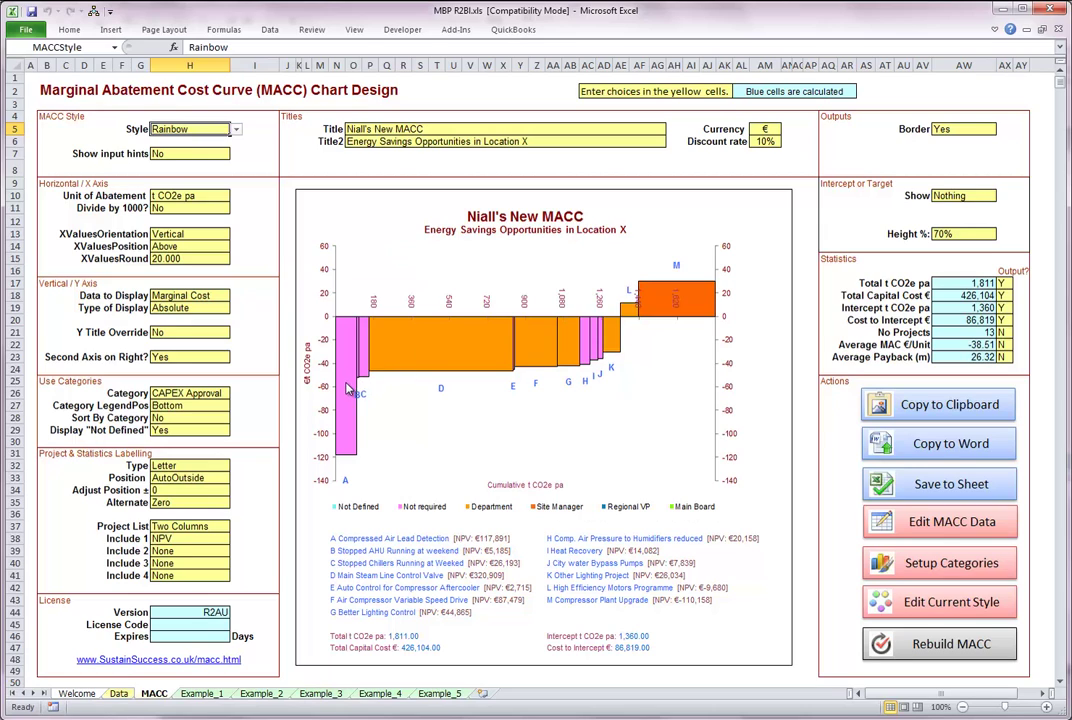
Step: Set the MACC chart's style to Style2
{"action": "left_click", "coordinate": [236, 130]}
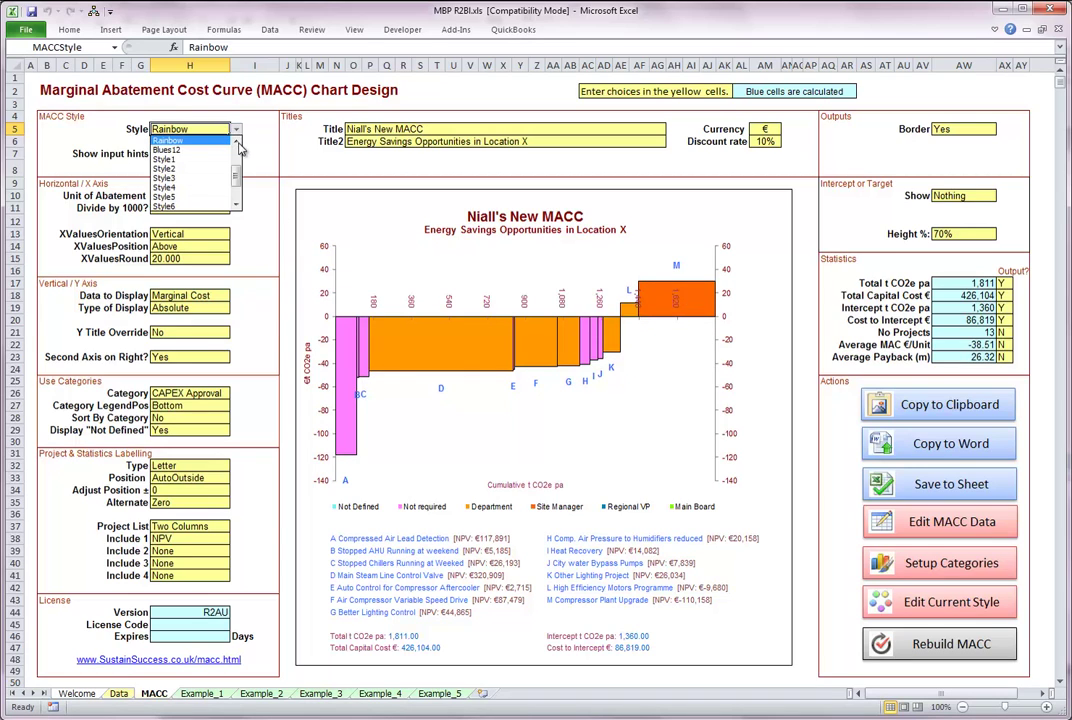
{"action": "left_click", "coordinate": [201, 170]}
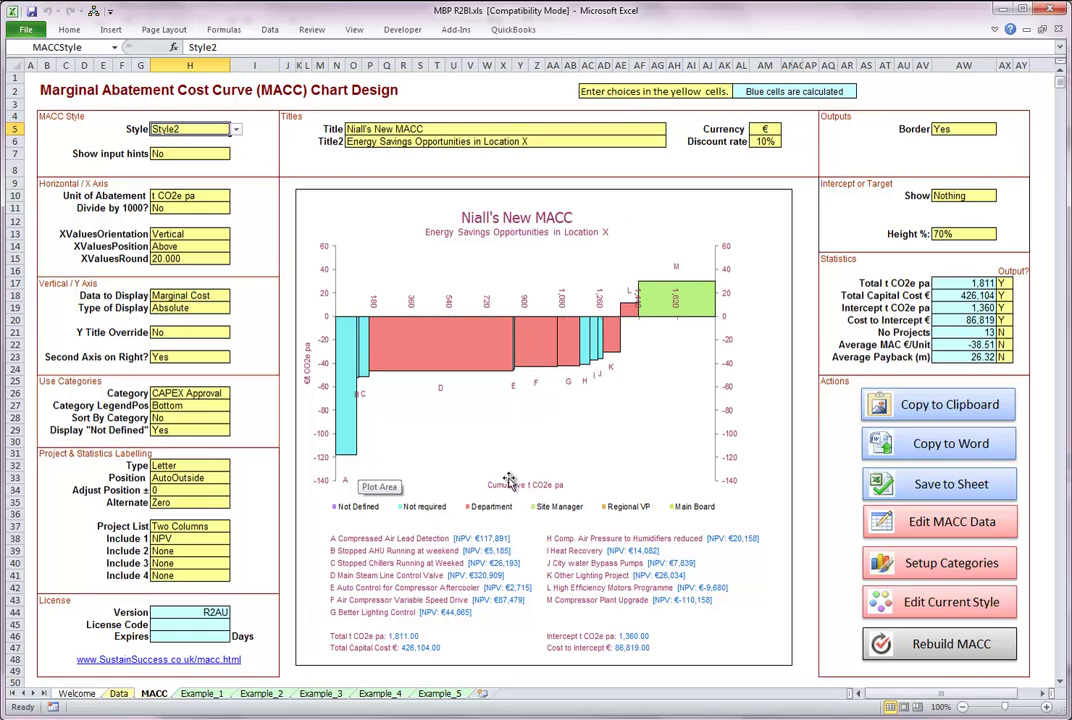
Step: Open the current chart style for editing and set graph series Color 1 to a custom colour with Hue 203, Sat 175 and Lum 0
{"action": "left_click", "coordinate": [930, 604]}
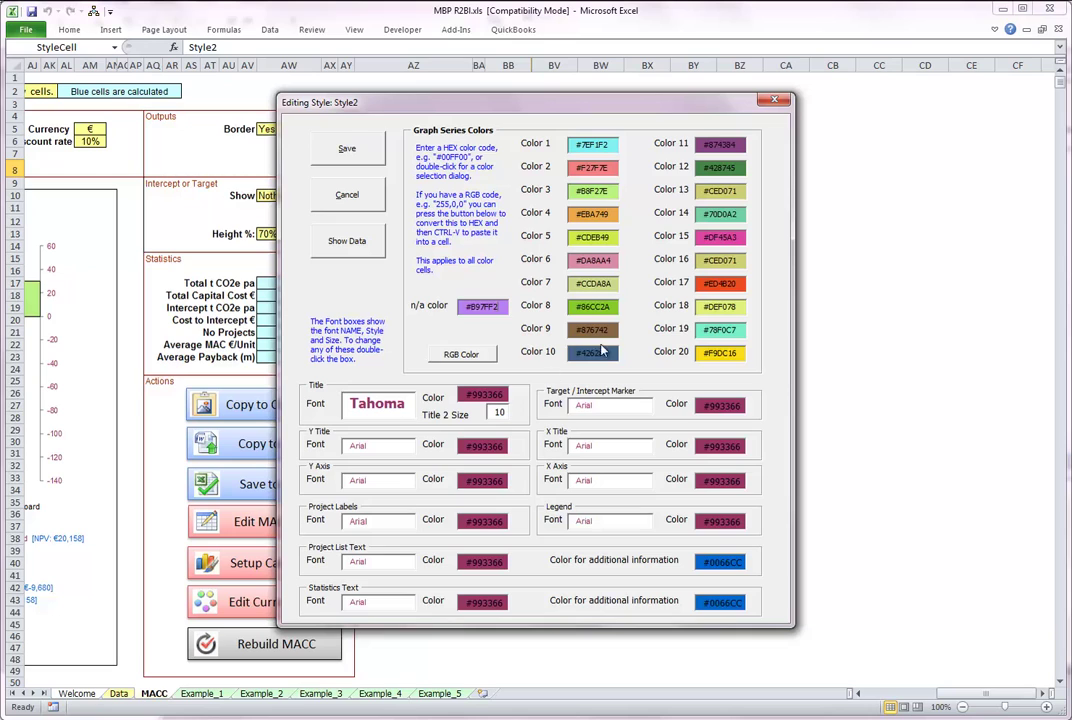
{"action": "double_click", "coordinate": [613, 144]}
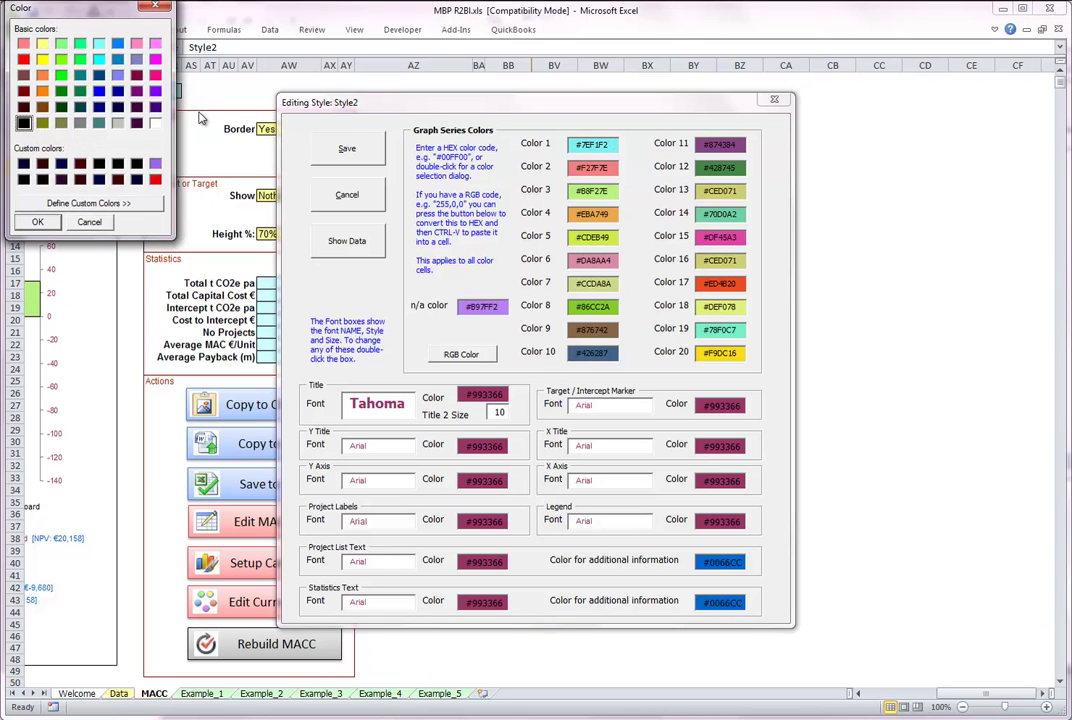
{"action": "left_click", "coordinate": [105, 204]}
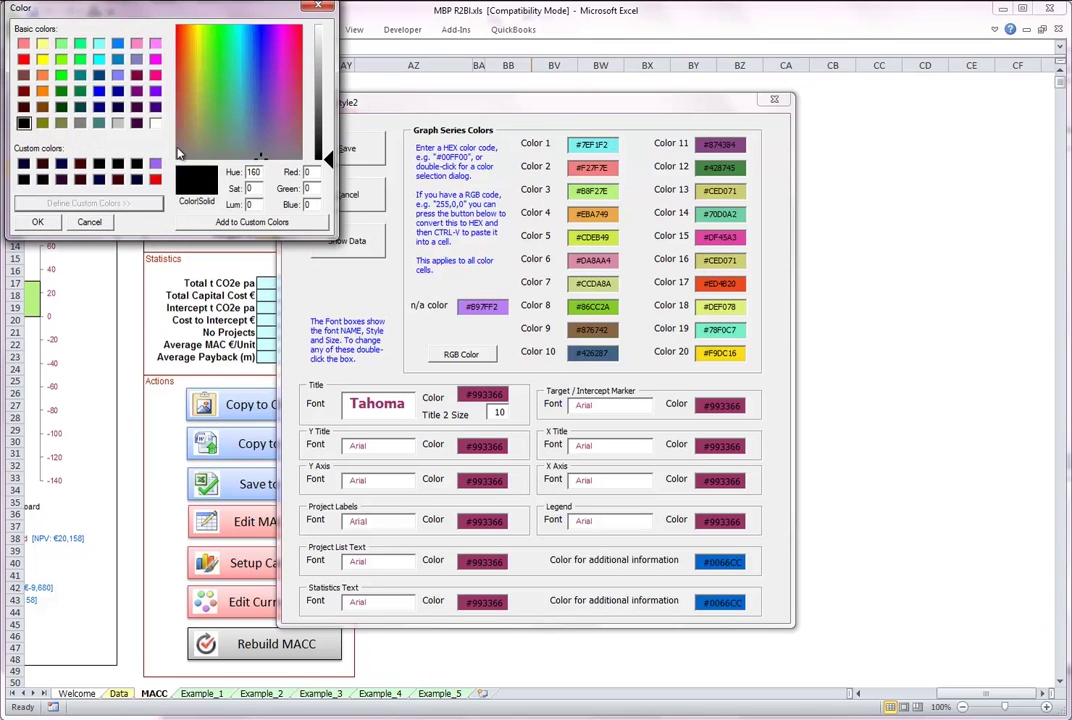
{"action": "left_click", "coordinate": [284, 65]}
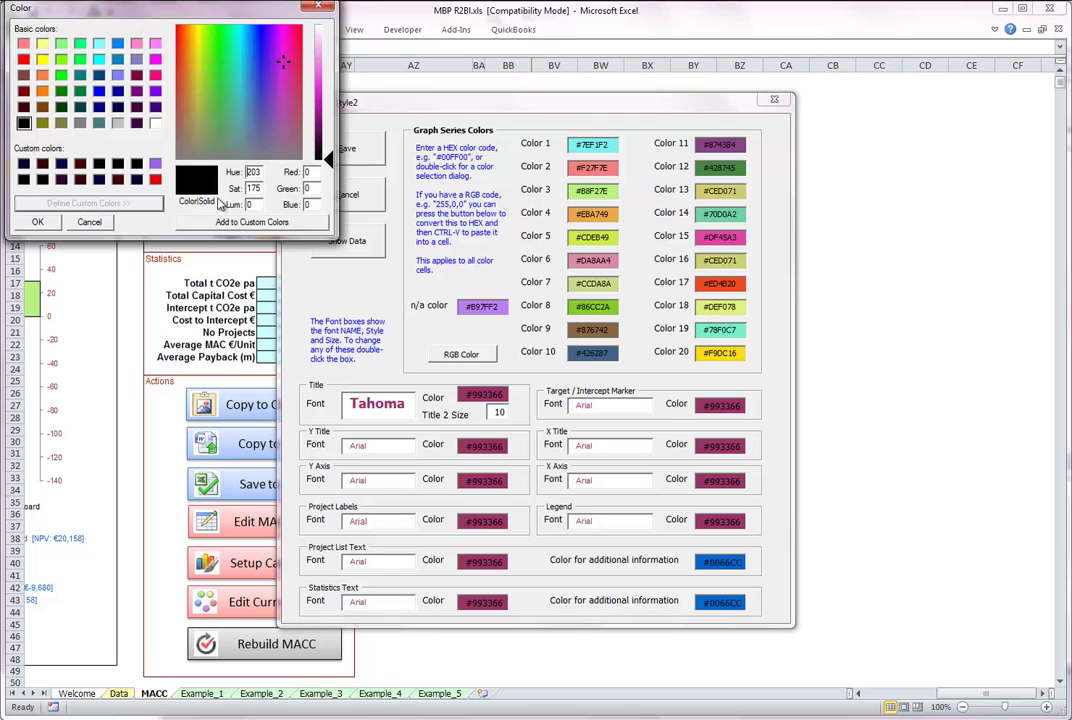
{"action": "left_click", "coordinate": [37, 221]}
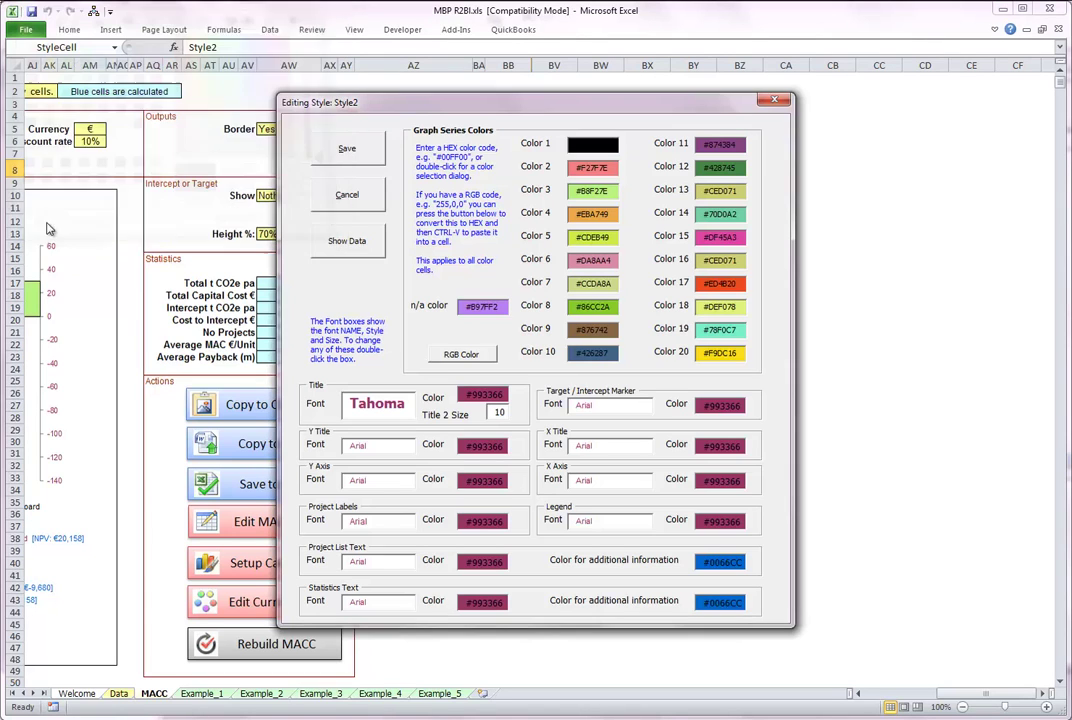
Step: Change graph series Color 1 of Style2 to the basic yellow #FFFF00 and save the style
{"action": "double_click", "coordinate": [592, 145]}
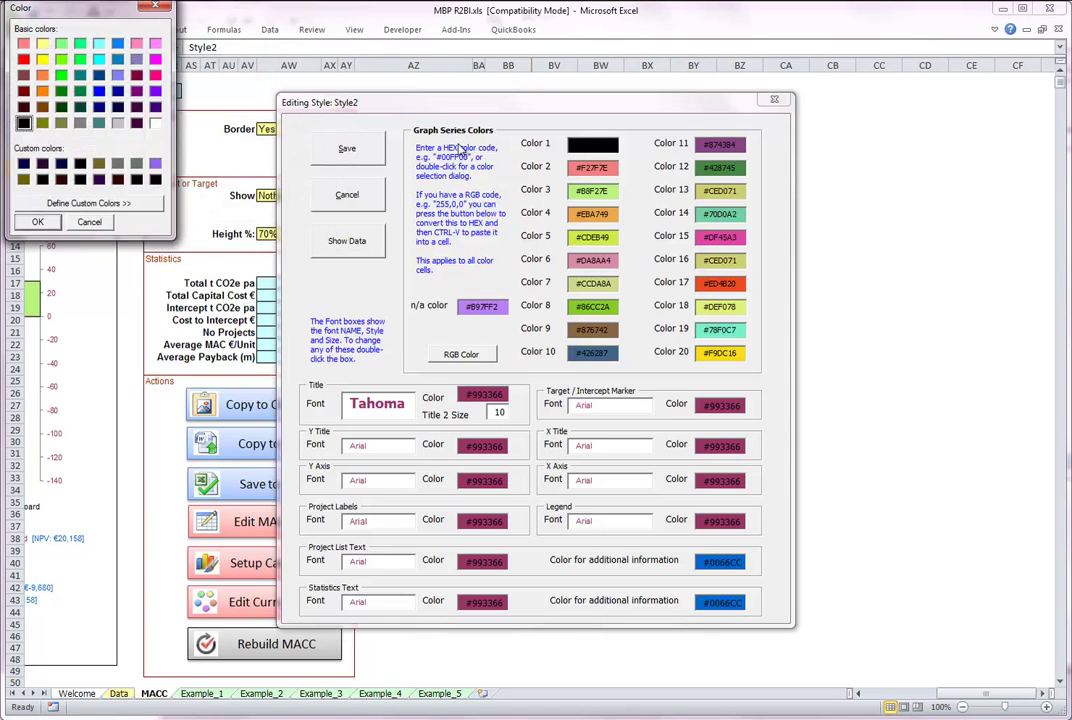
{"action": "left_click", "coordinate": [43, 62]}
{"action": "left_click", "coordinate": [36, 221]}
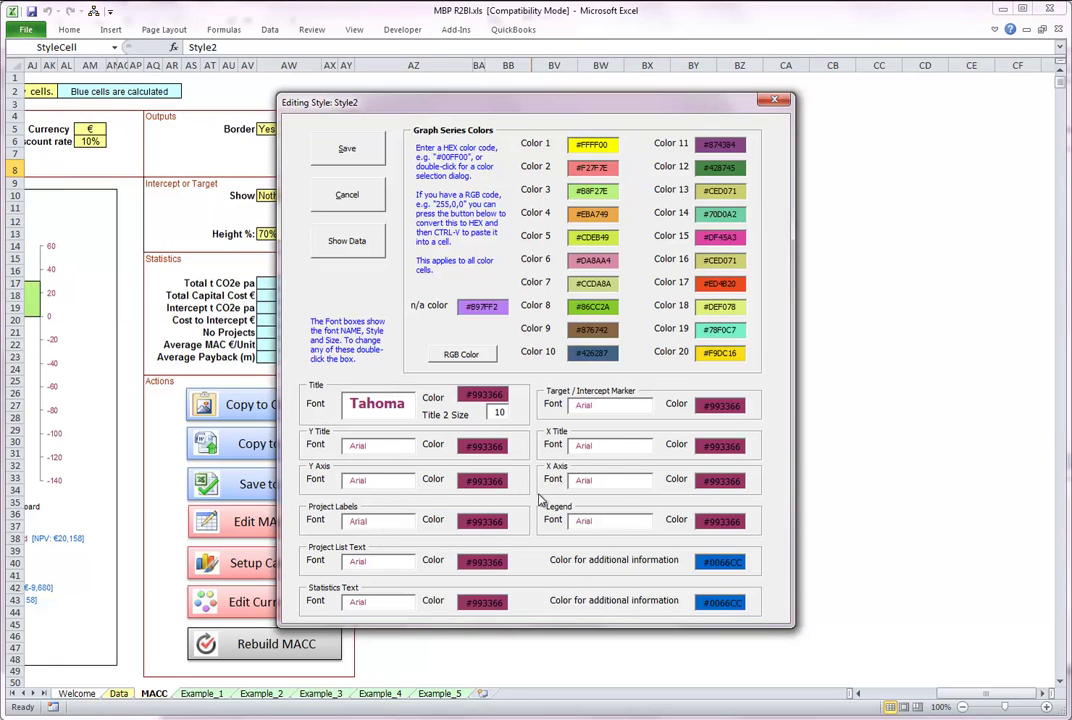
{"action": "left_click", "coordinate": [346, 149]}
{"action": "left_click", "coordinate": [347, 152]}
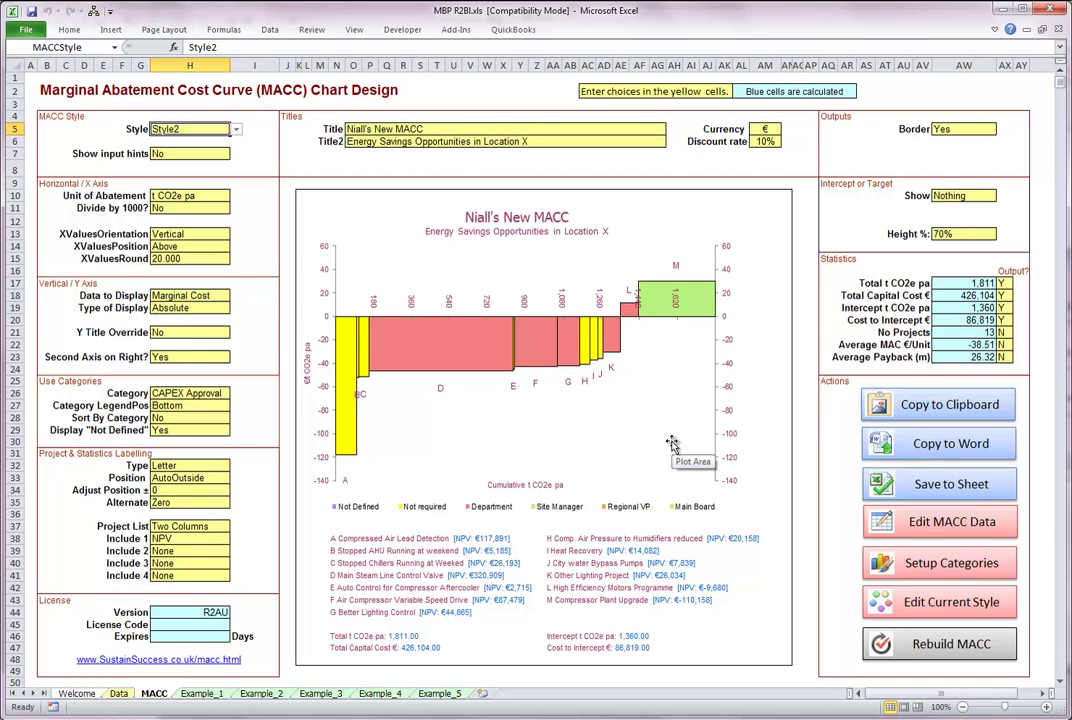
Step: Copy the MACC chart to the clipboard, switch to Word and paste it into a new blank document
{"action": "left_click", "coordinate": [930, 406]}
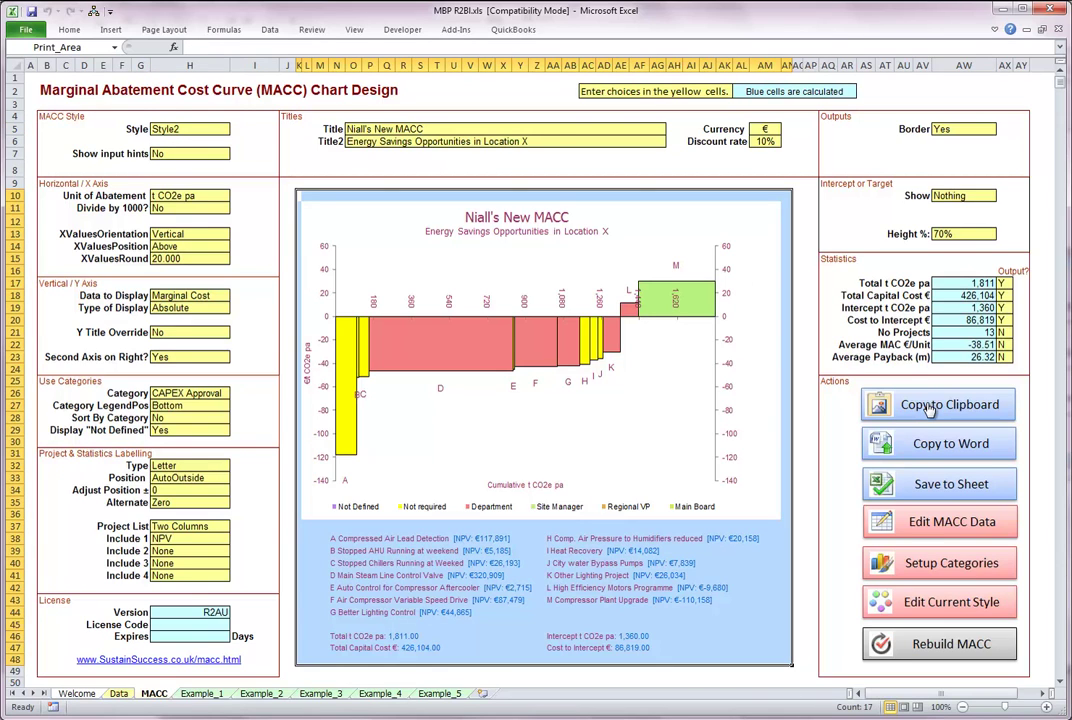
{"action": "key", "text": "alt+Tab"}
{"action": "key", "text": "alt+Tab"}
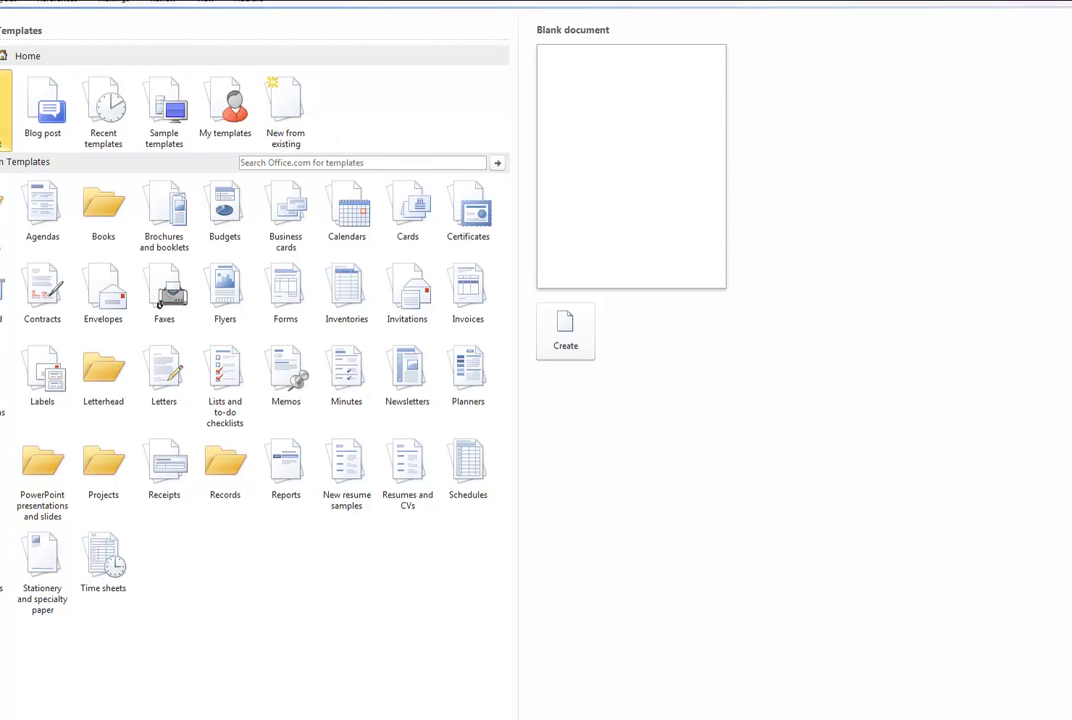
{"action": "key", "text": "ctrl+n"}
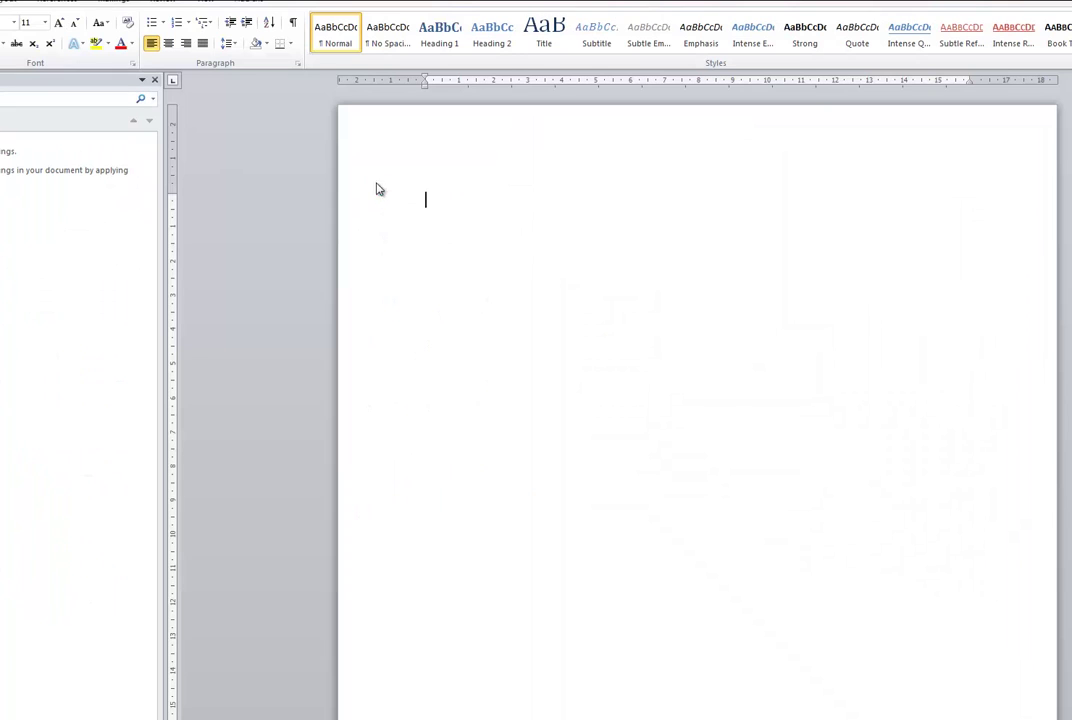
{"action": "key", "text": "ctrl+v"}
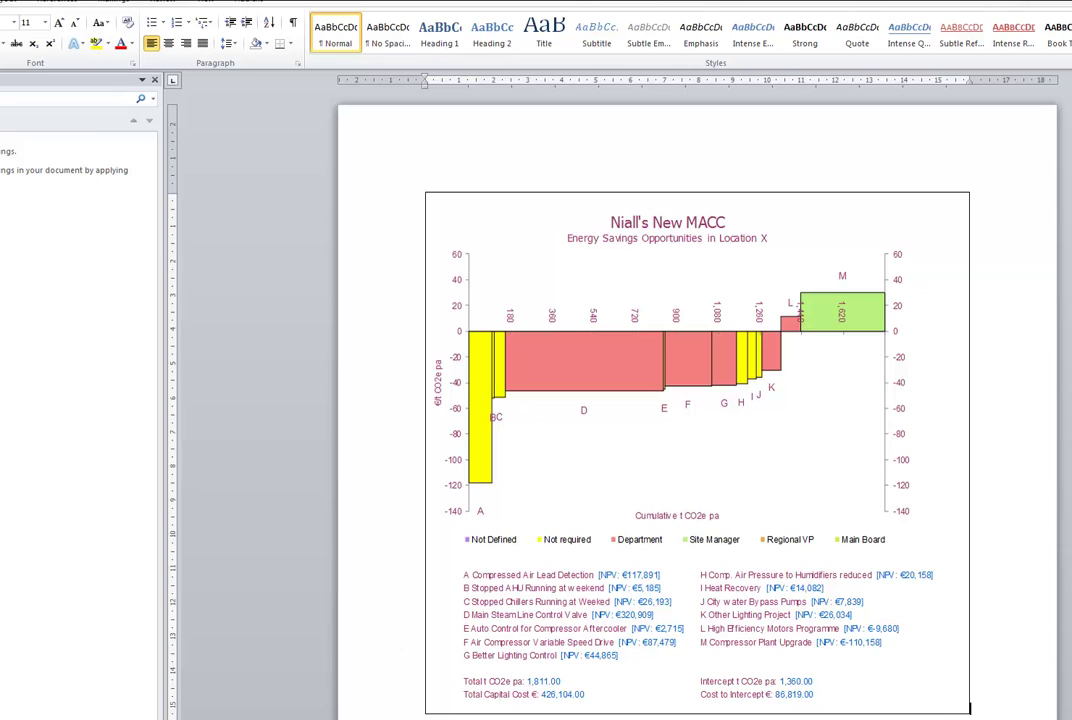
Step: Switch back to Excel and save the MACC to a new sheet named with the owner's first name followed by "MACC #1"
{"action": "left_click", "coordinate": [85, 700]}
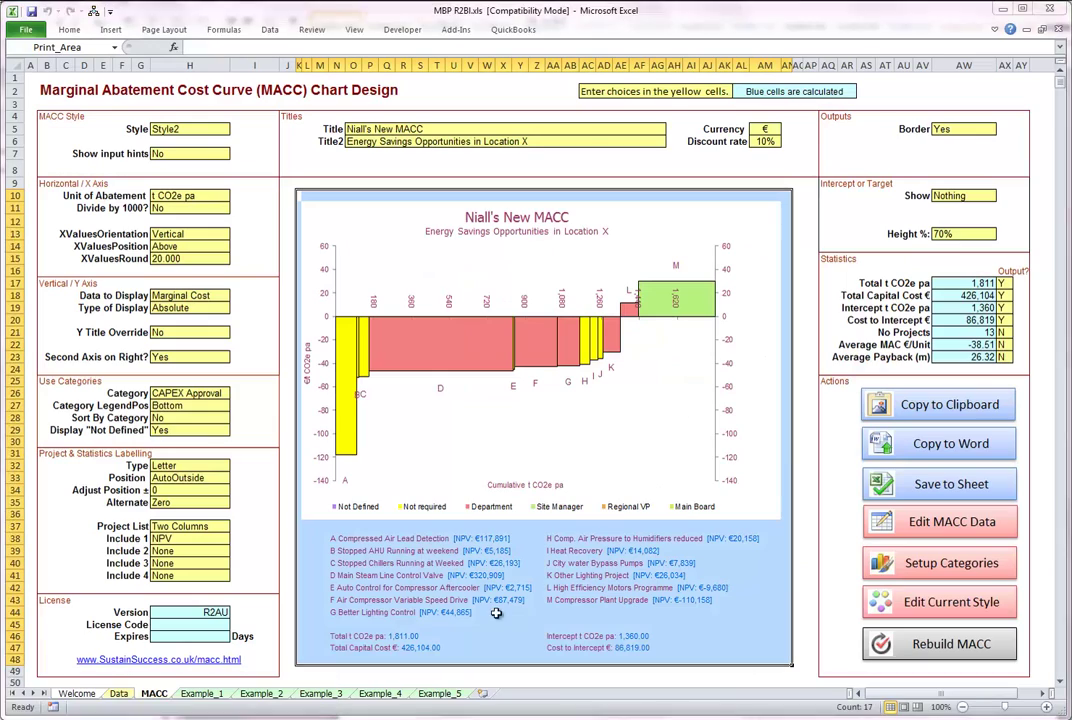
{"action": "left_click", "coordinate": [810, 587]}
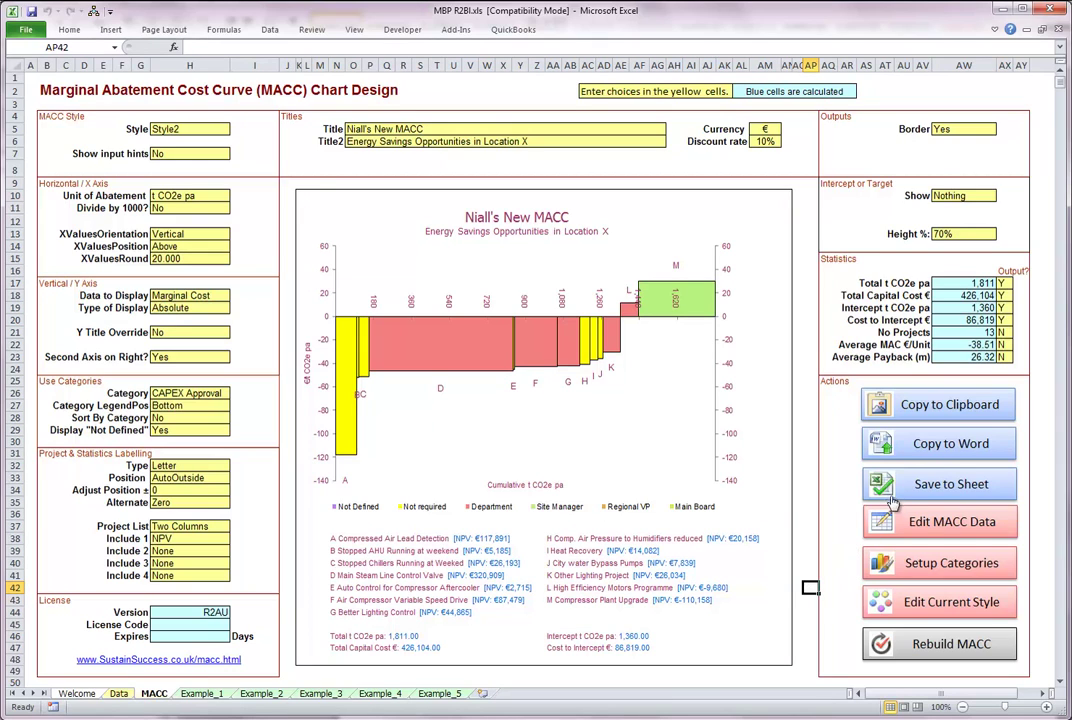
{"action": "left_click", "coordinate": [887, 490]}
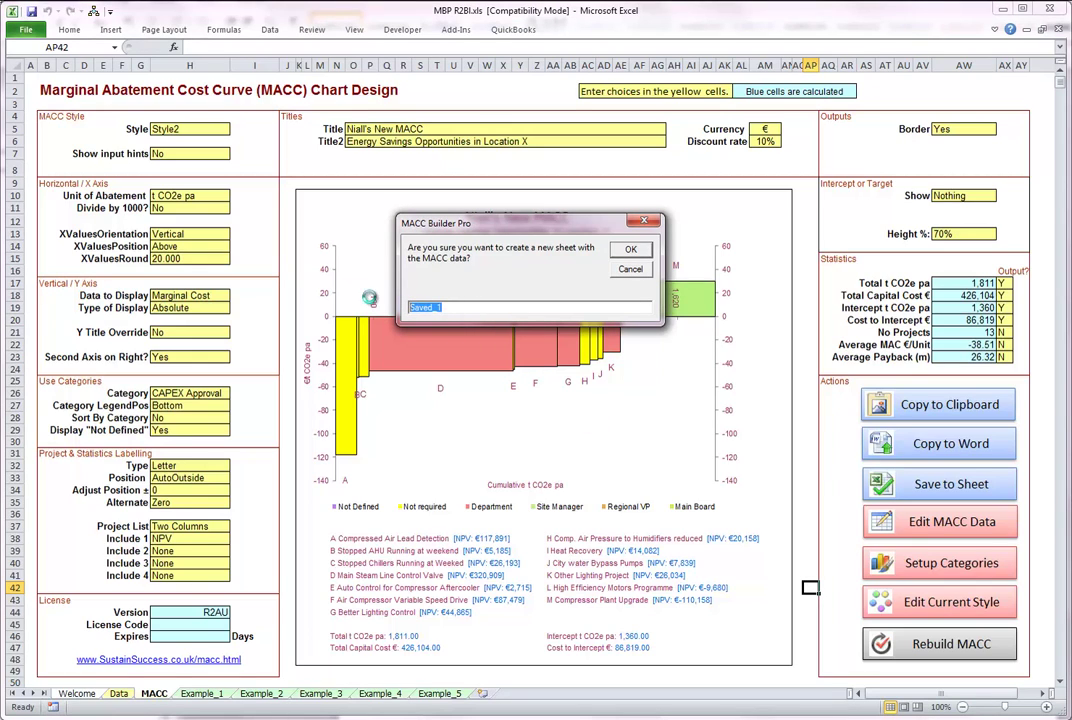
{"action": "type", "text": "Nialls "}
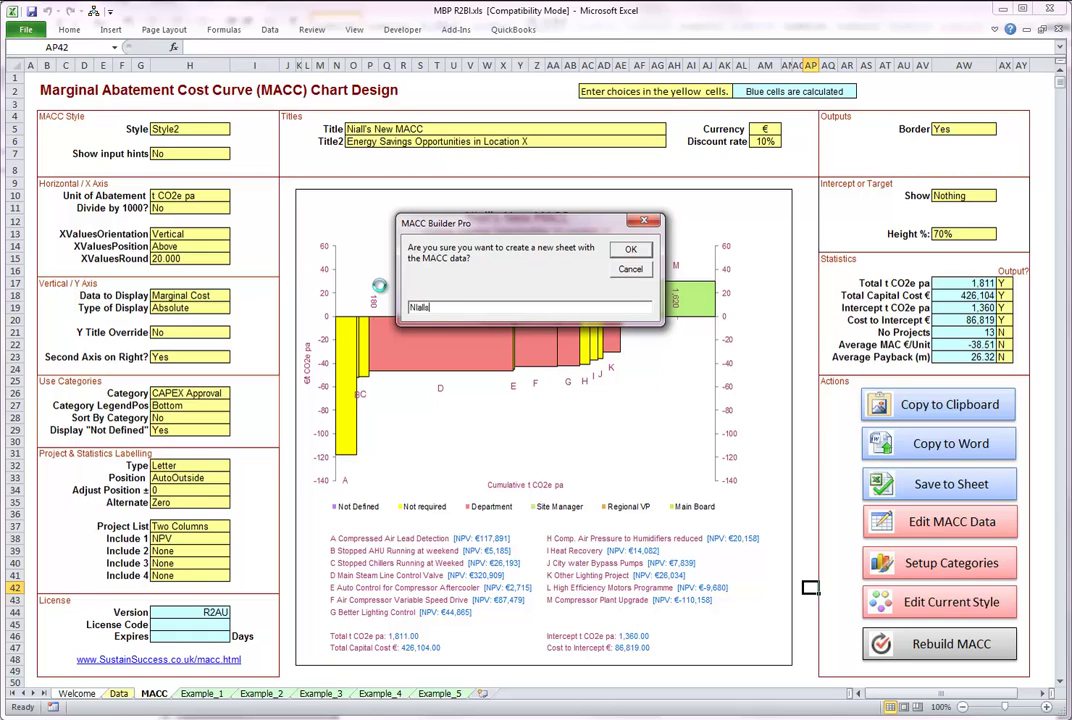
{"action": "type", "text": "MACC #1"}
{"action": "left_click", "coordinate": [630, 252]}
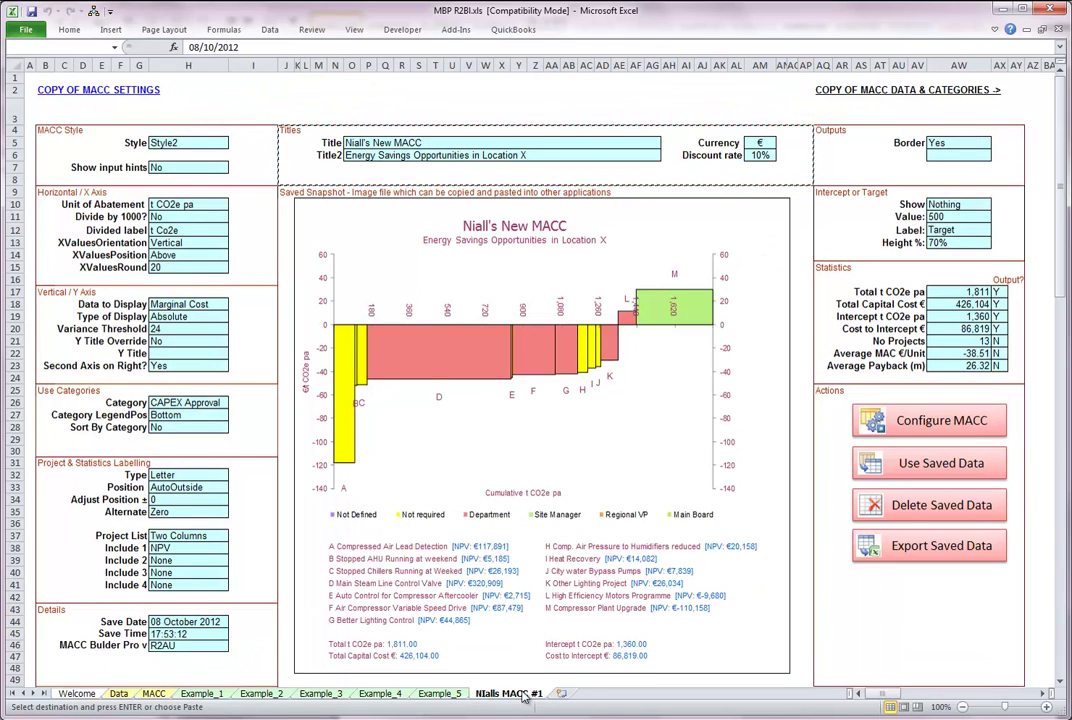
Step: Check the copy option for the saved snapshot picture and return to the MACC chart design
{"action": "left_click", "coordinate": [518, 439]}
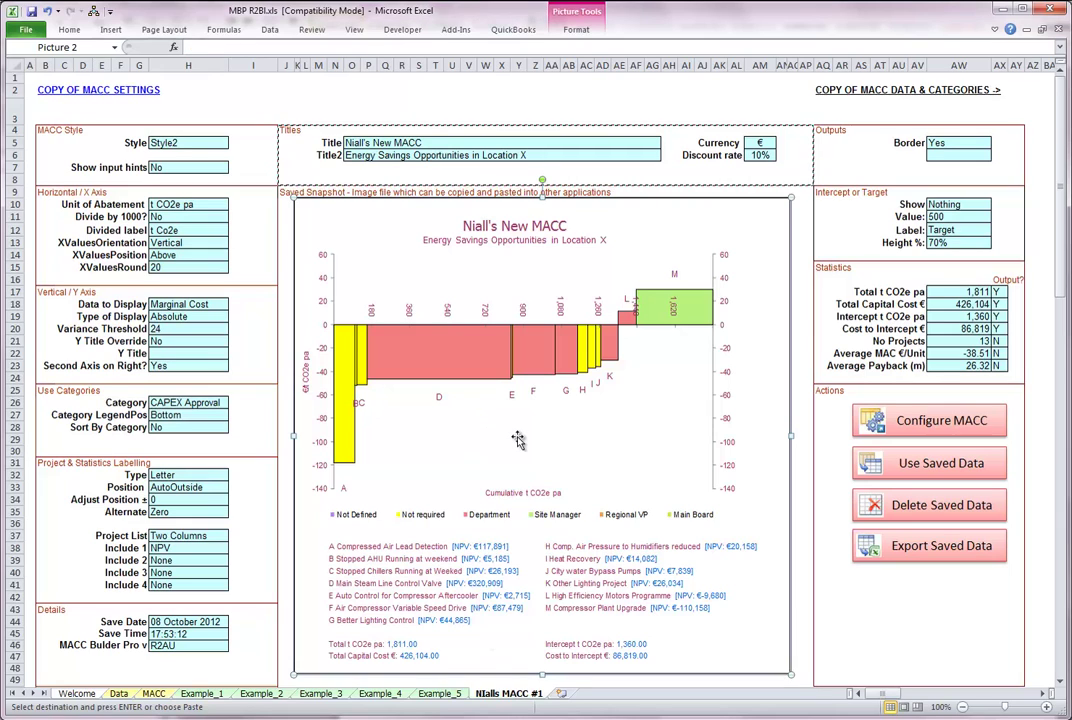
{"action": "right_click", "coordinate": [518, 439]}
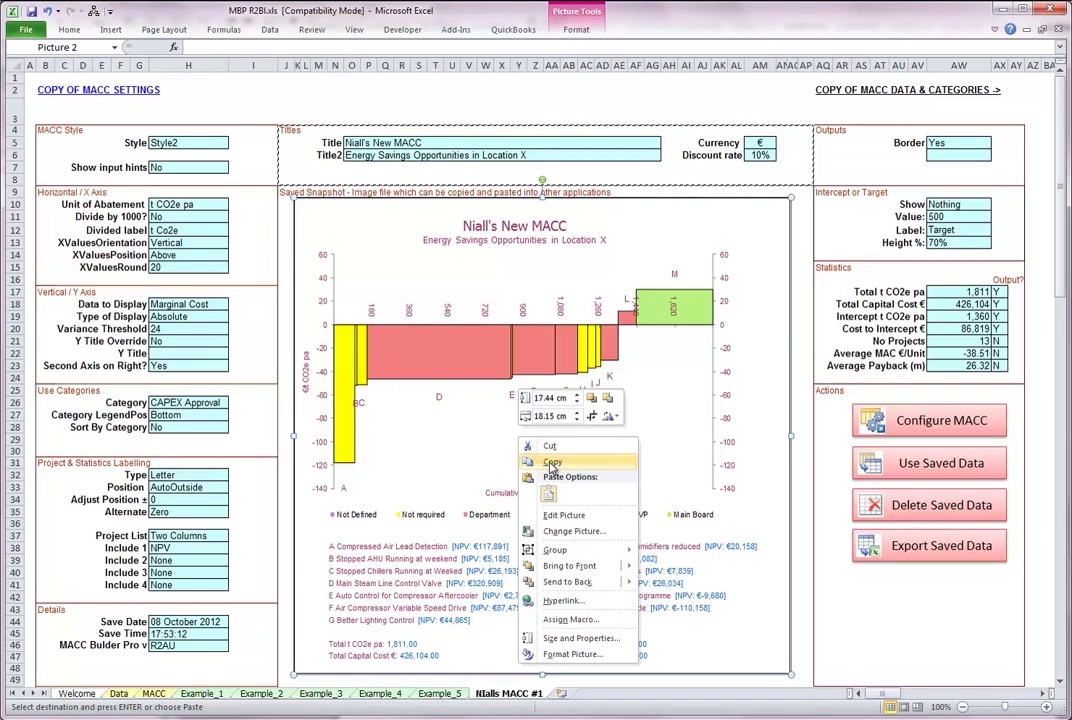
{"action": "left_click", "coordinate": [737, 433]}
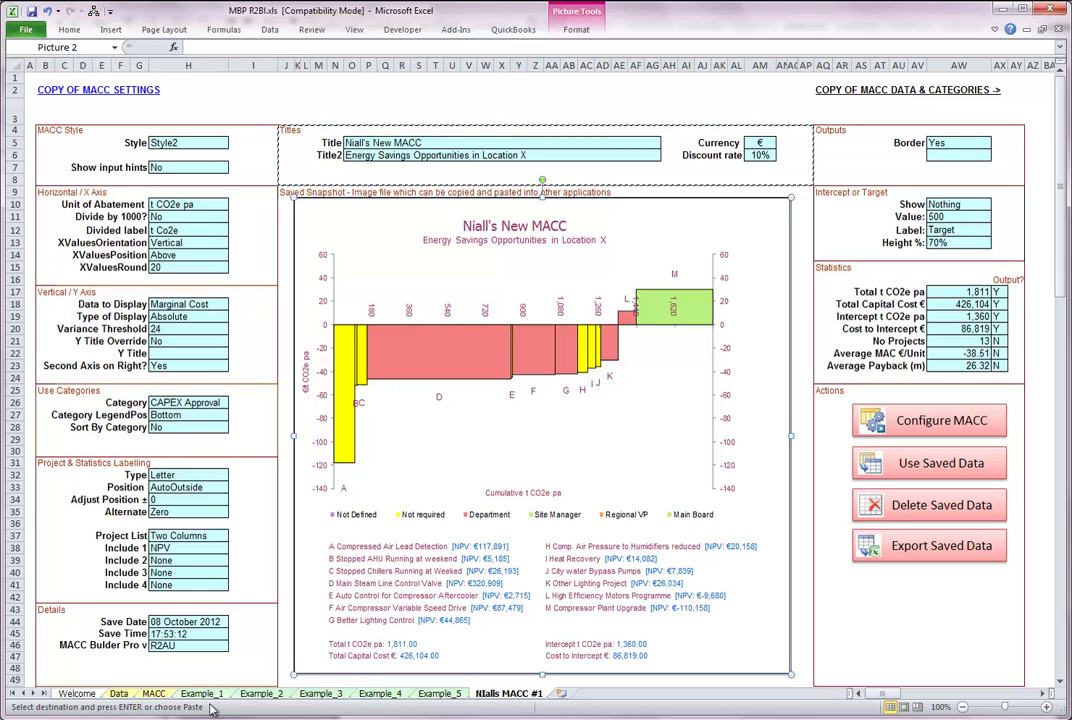
{"action": "left_click", "coordinate": [917, 432]}
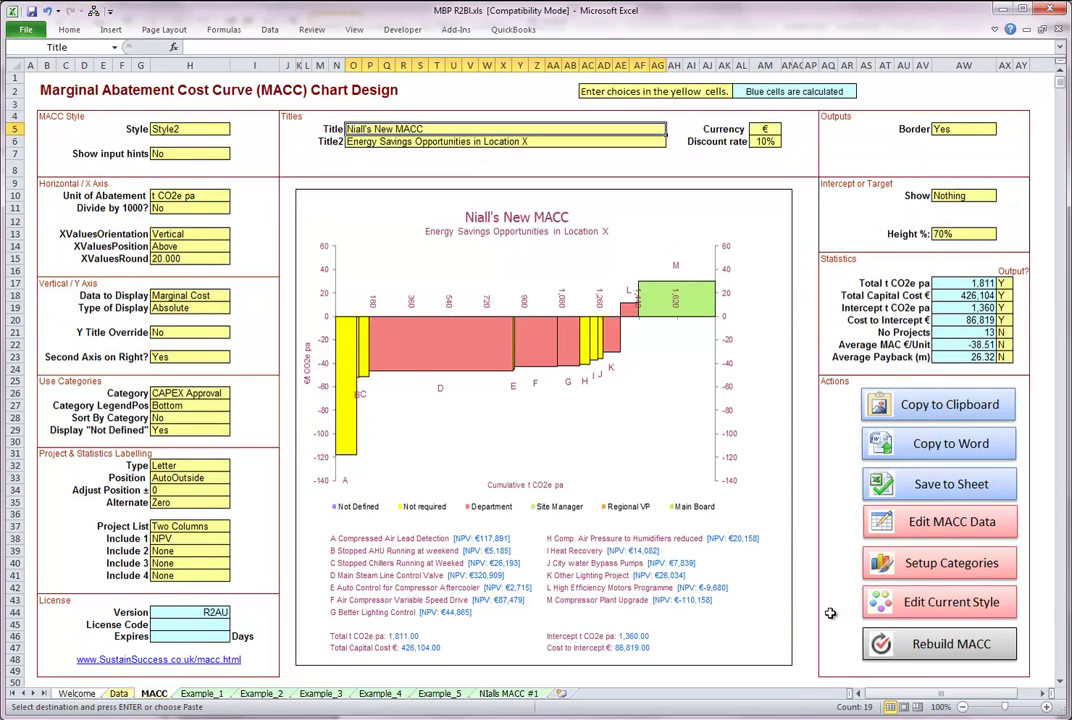
Step: Browse the saved sheets Example_1 to Example_3 and replace the current MACC data and settings with the saved data from Example_3
{"action": "left_click", "coordinate": [201, 693]}
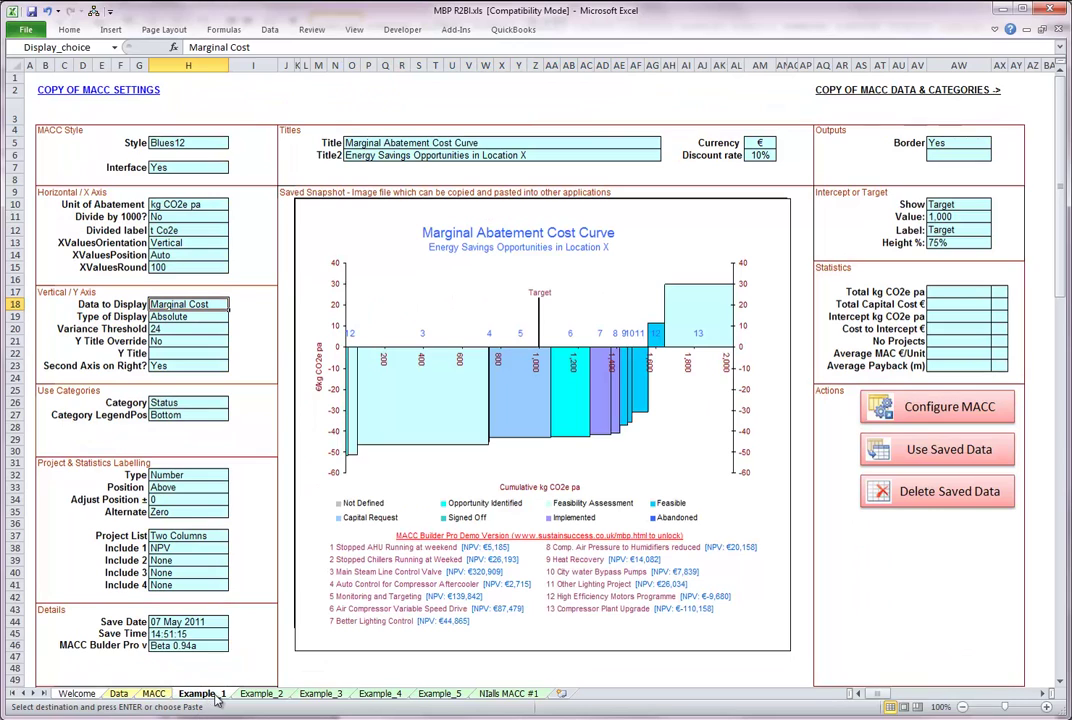
{"action": "left_click", "coordinate": [265, 693]}
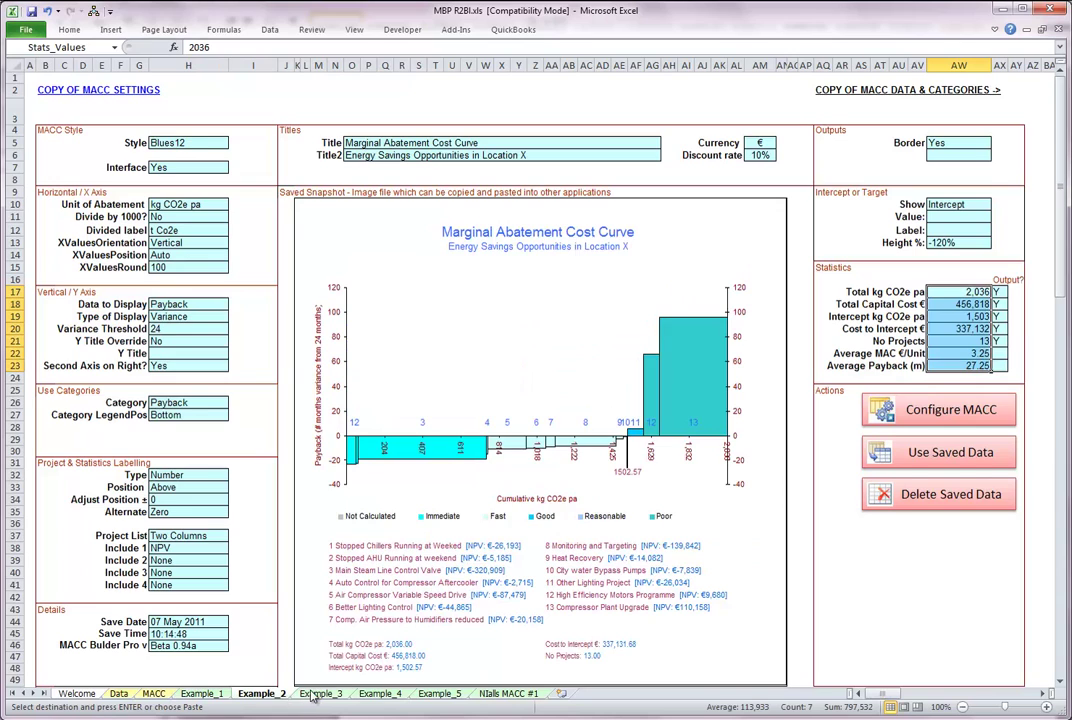
{"action": "left_click", "coordinate": [318, 693]}
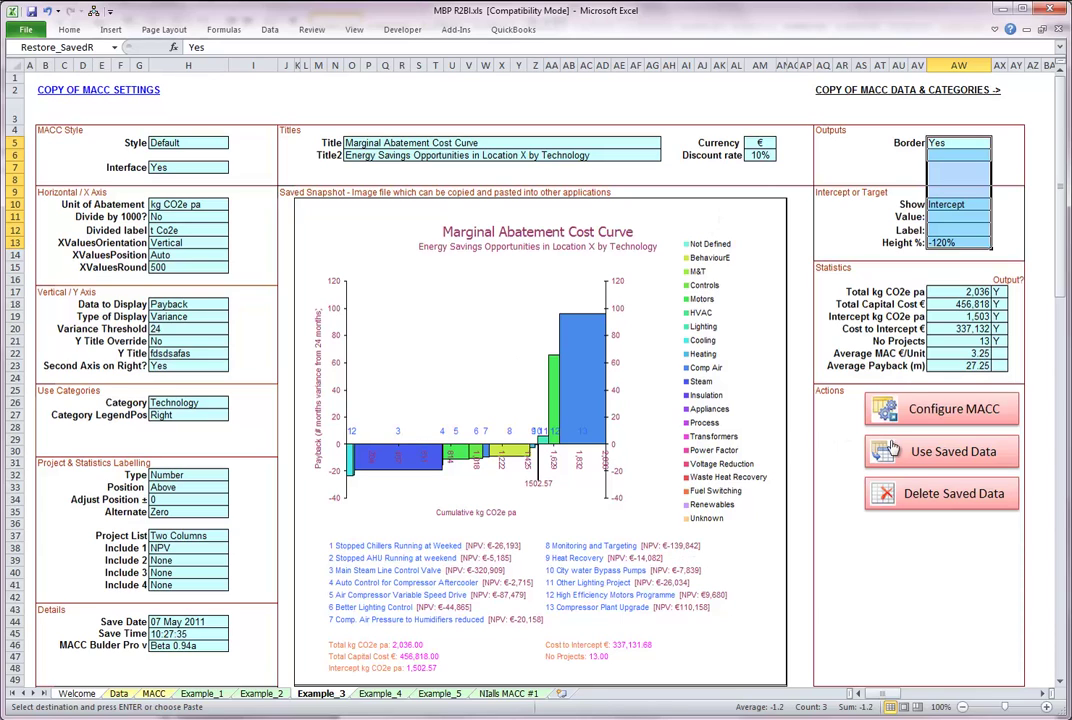
{"action": "left_click", "coordinate": [888, 453]}
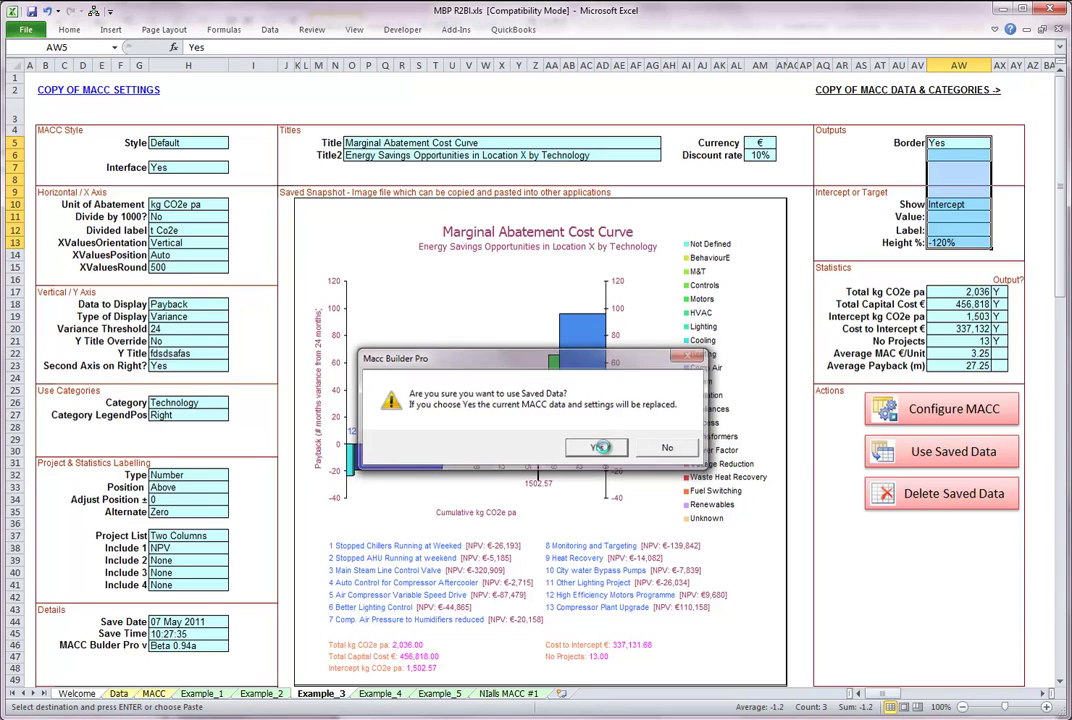
{"action": "left_click", "coordinate": [598, 448]}
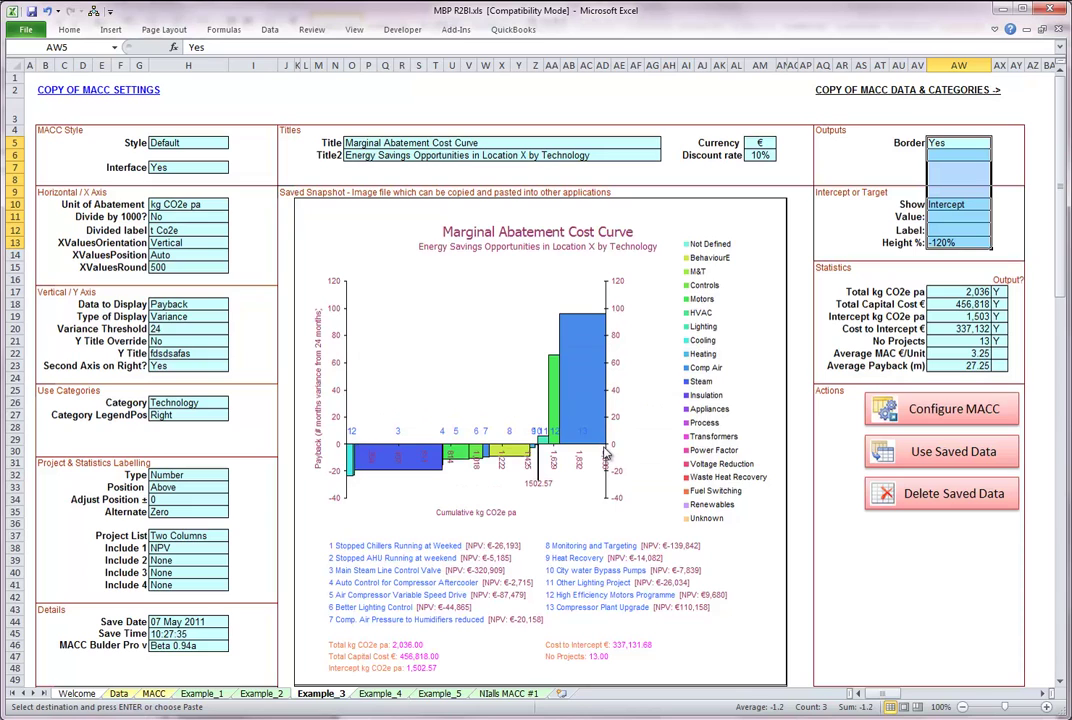